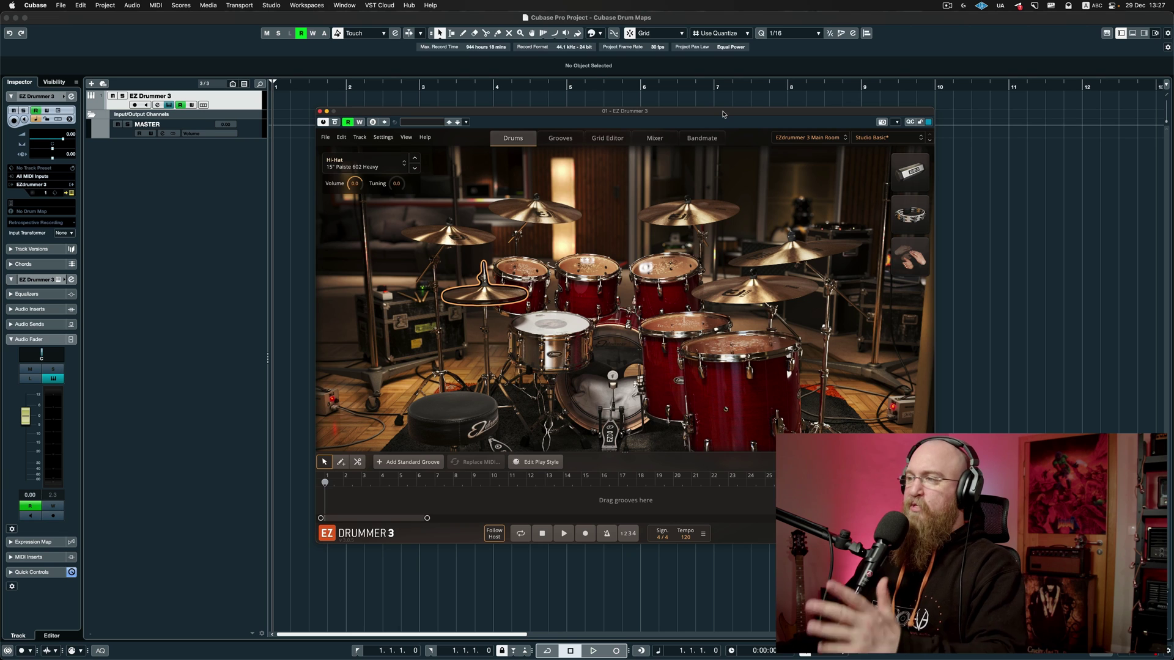
drag(724, 114, 723, 104)
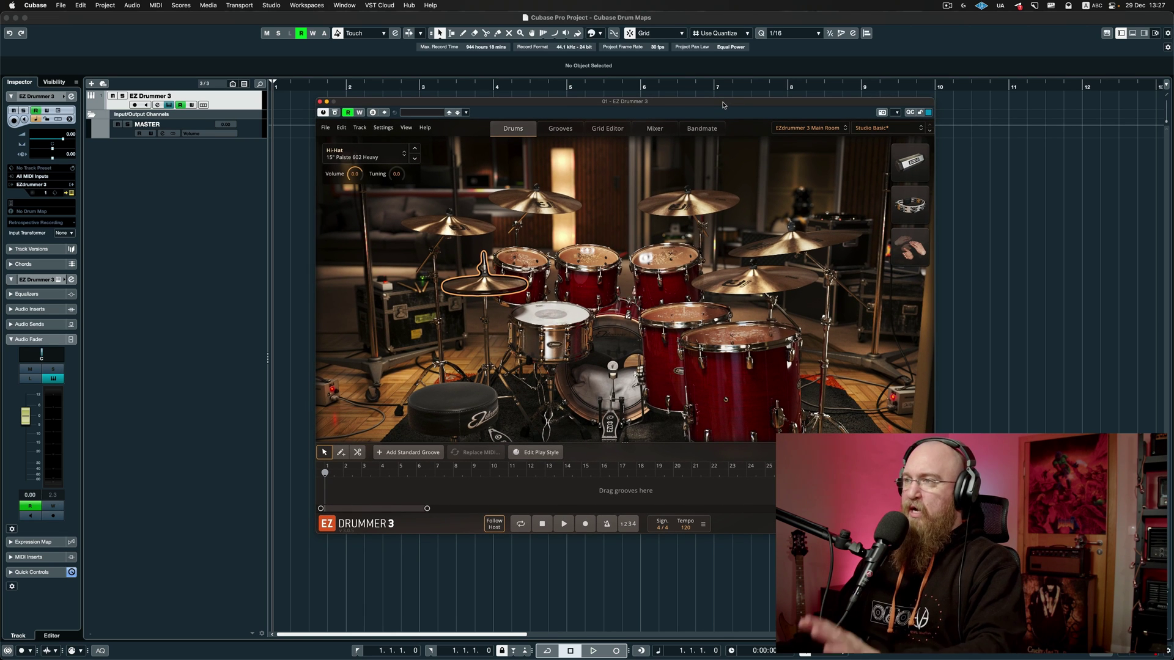
drag(723, 105, 725, 103)
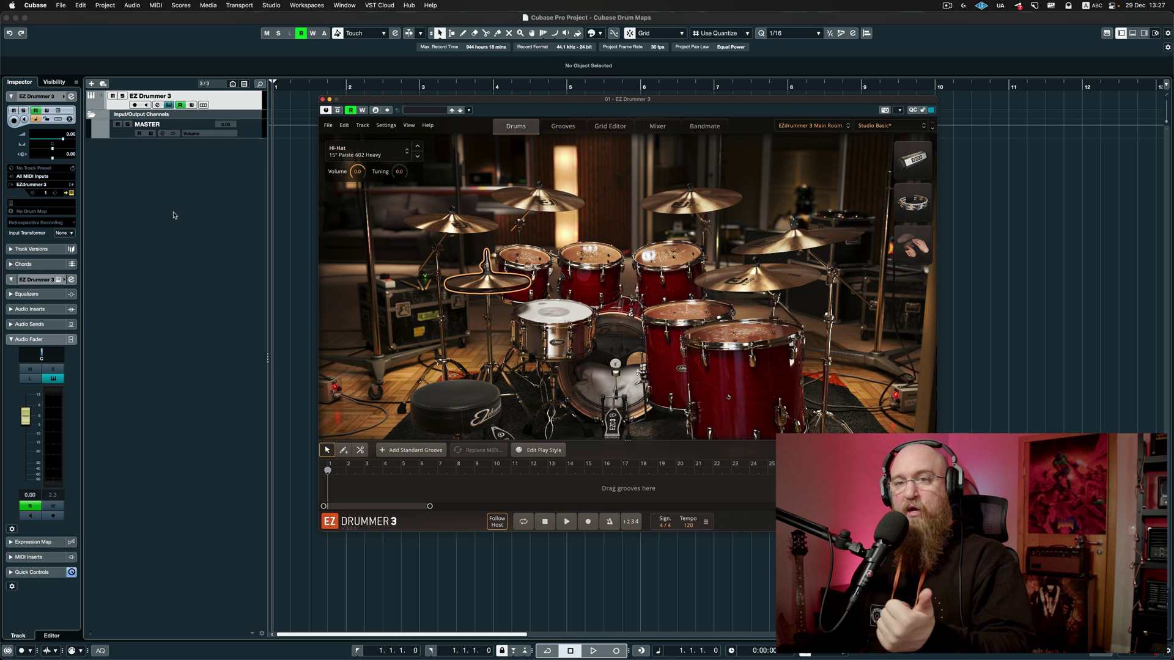
Open the VST Instruments window, view the list of instruments available for the rack, and close the window.
key(F11)
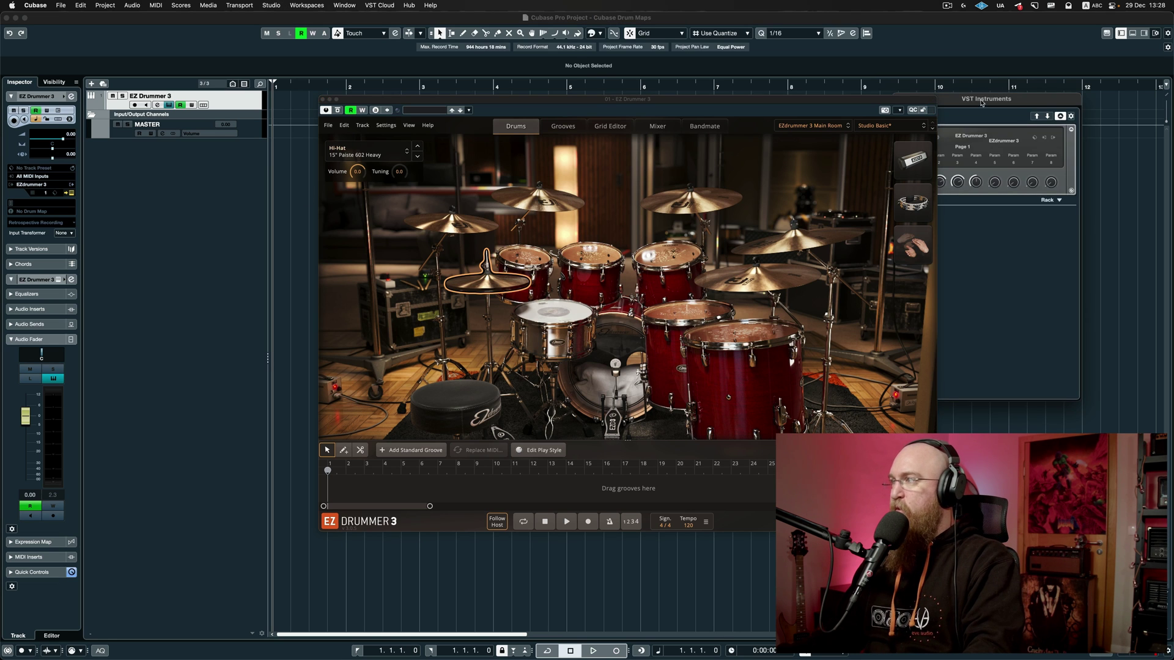
drag(985, 103, 176, 158)
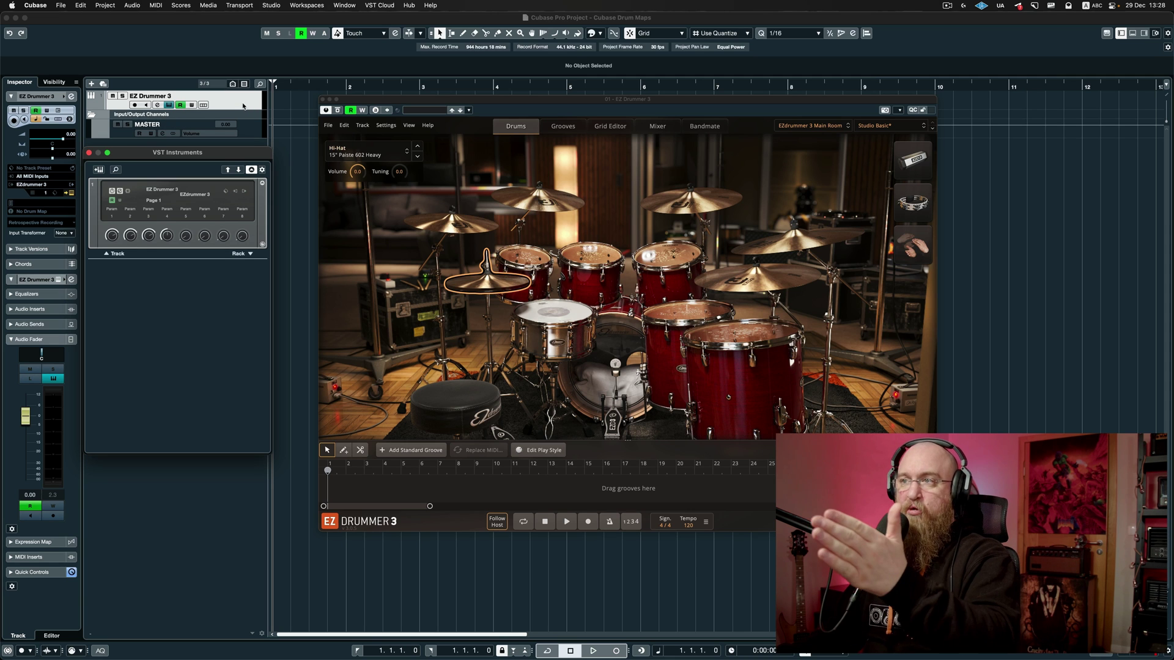
click(250, 254)
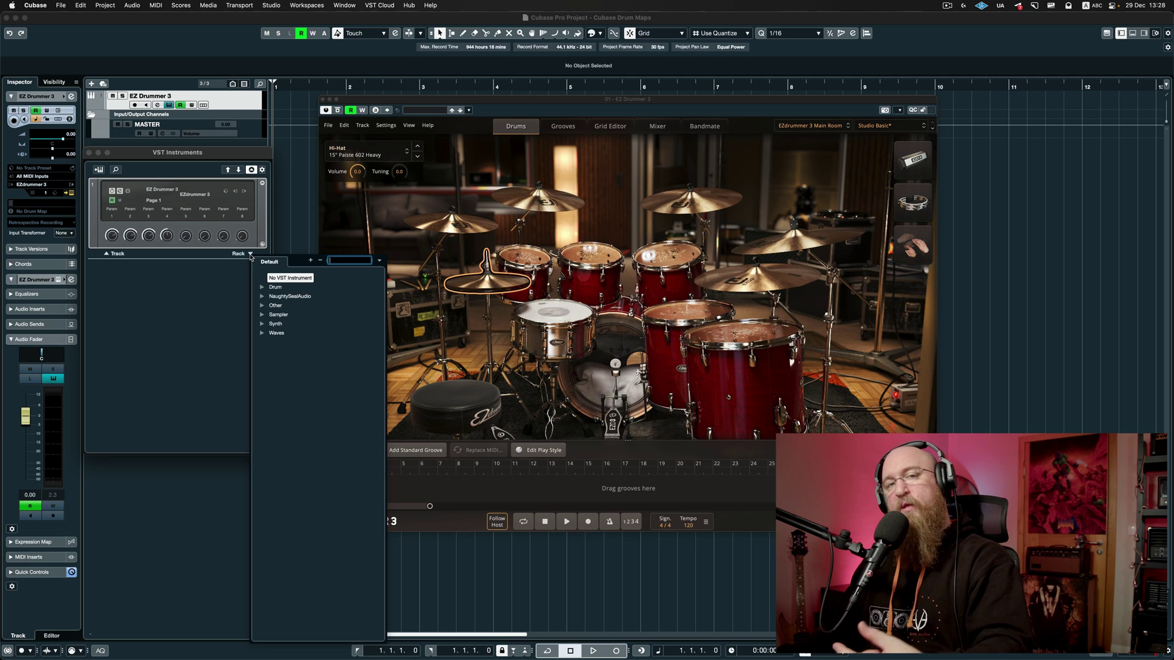
click(205, 336)
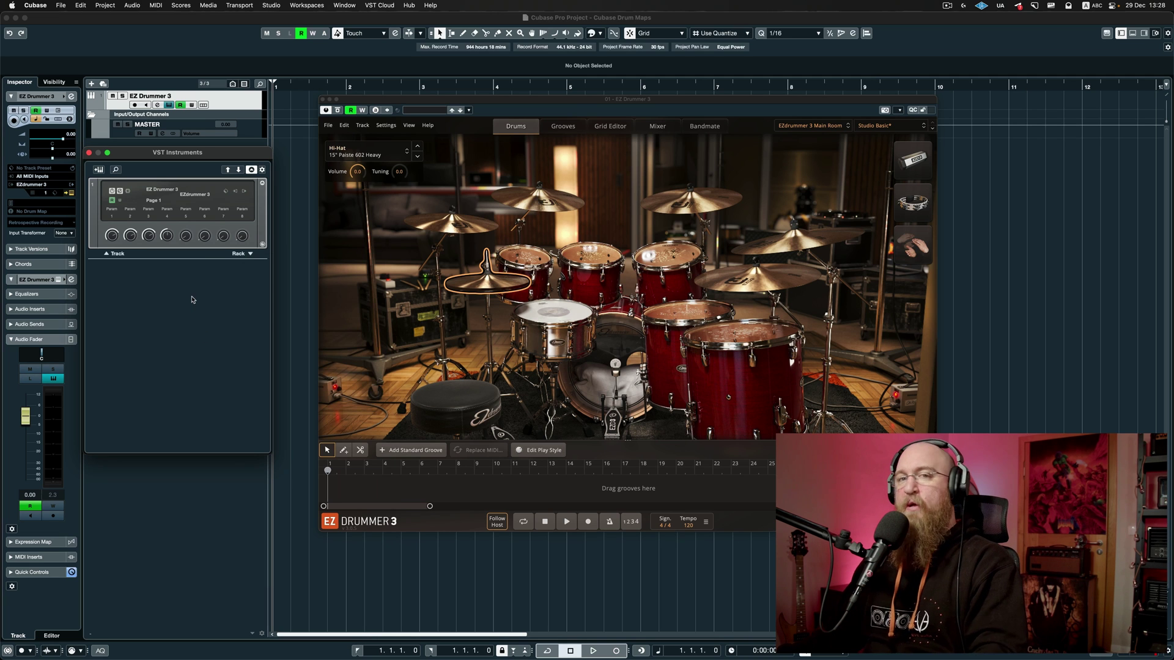
click(89, 153)
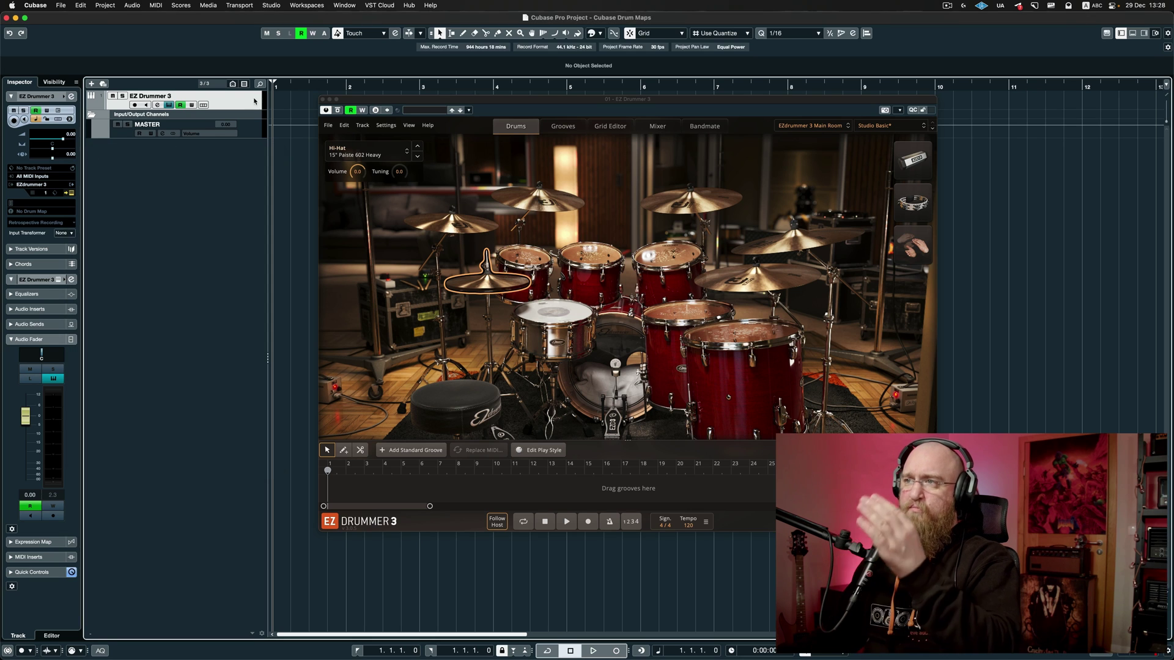
Turn off automation reading for the EZ Drummer 3 track.
click(181, 105)
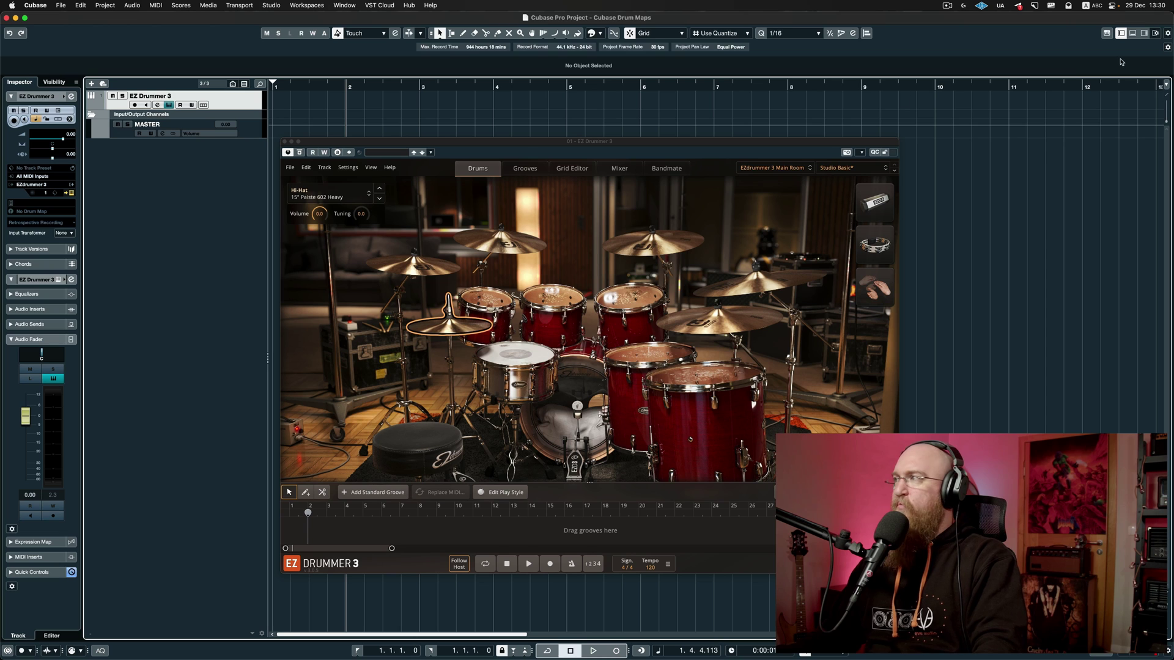
Hide the project window's left zone and show it again to demonstrate toggling the Inspector.
click(1120, 34)
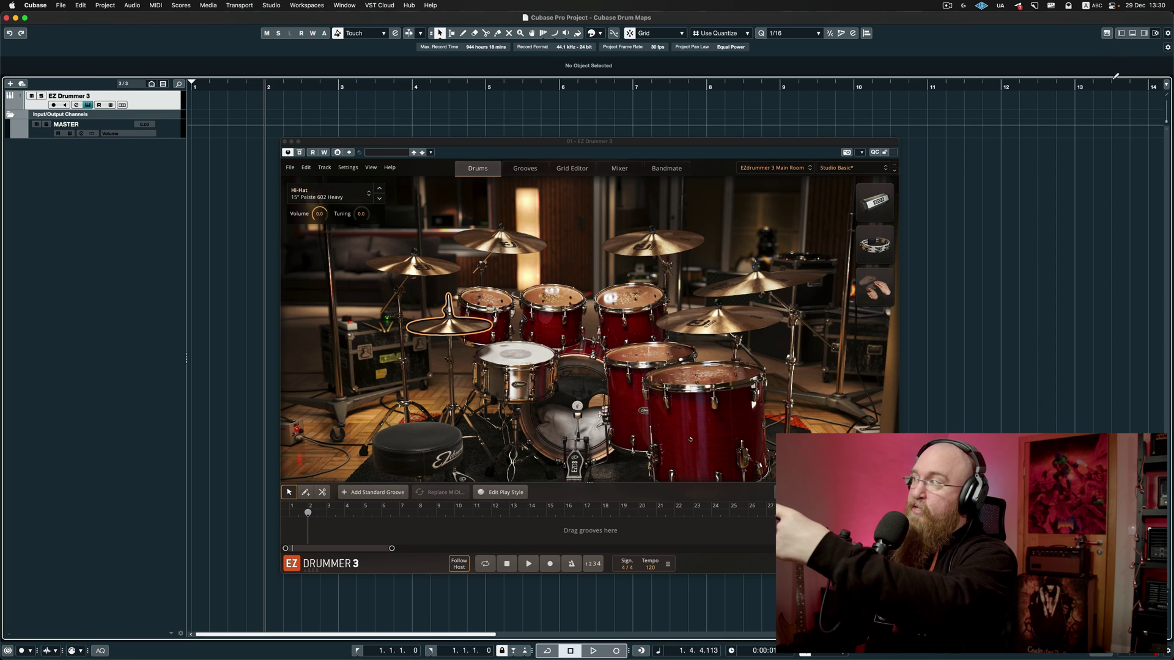
click(1120, 33)
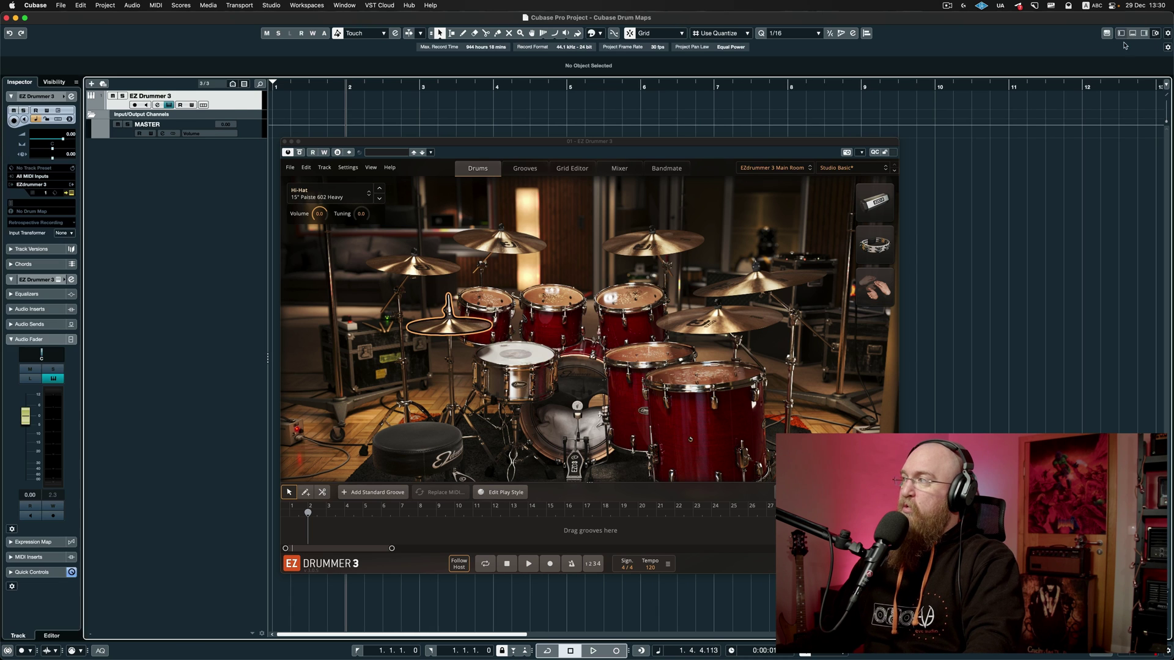
click(1120, 33)
click(1121, 33)
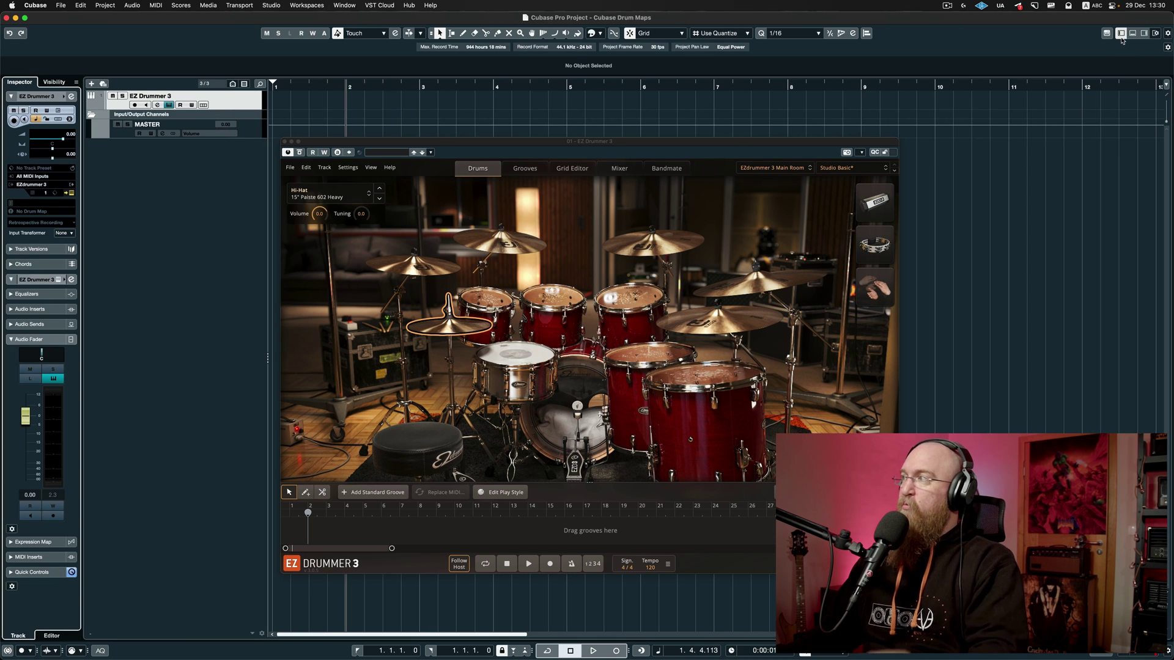
Open the Drum Map Setup for the EZ Drummer 3 track and arrange it side by side with the EZ Drummer 3 window.
click(29, 214)
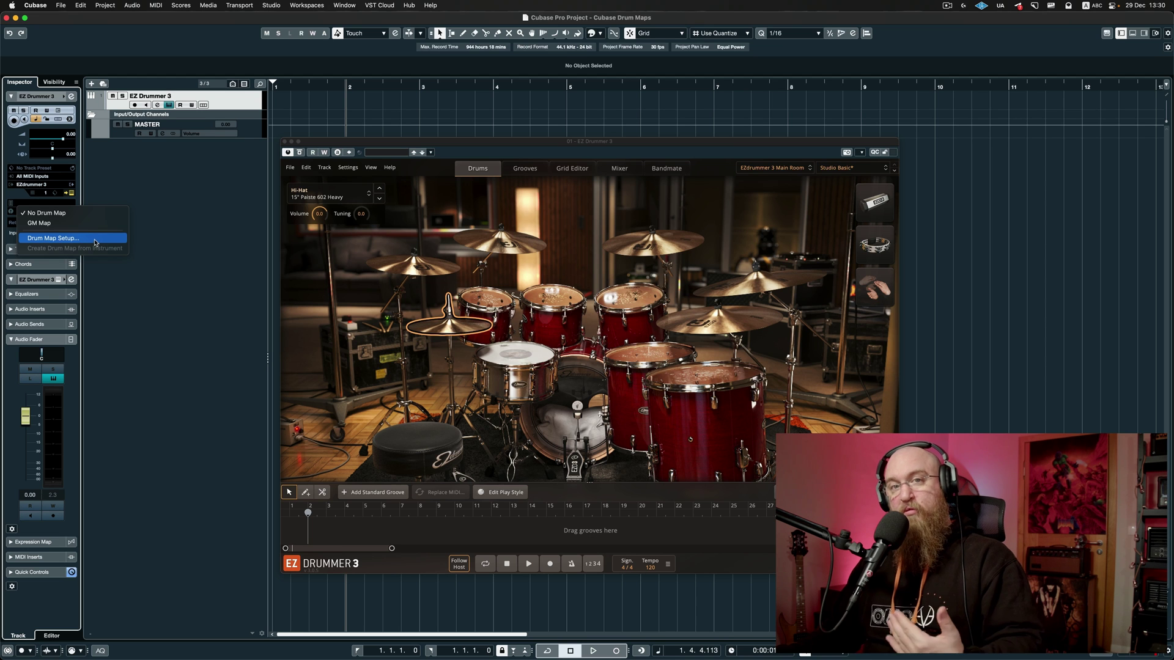
click(96, 239)
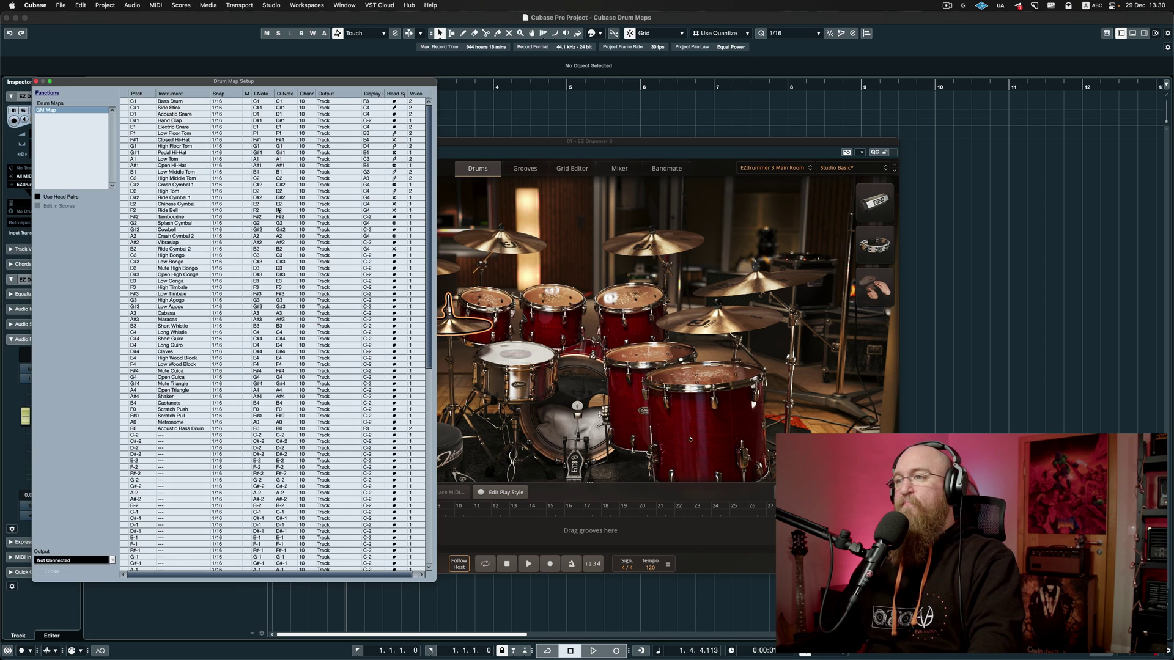
double_click(517, 141)
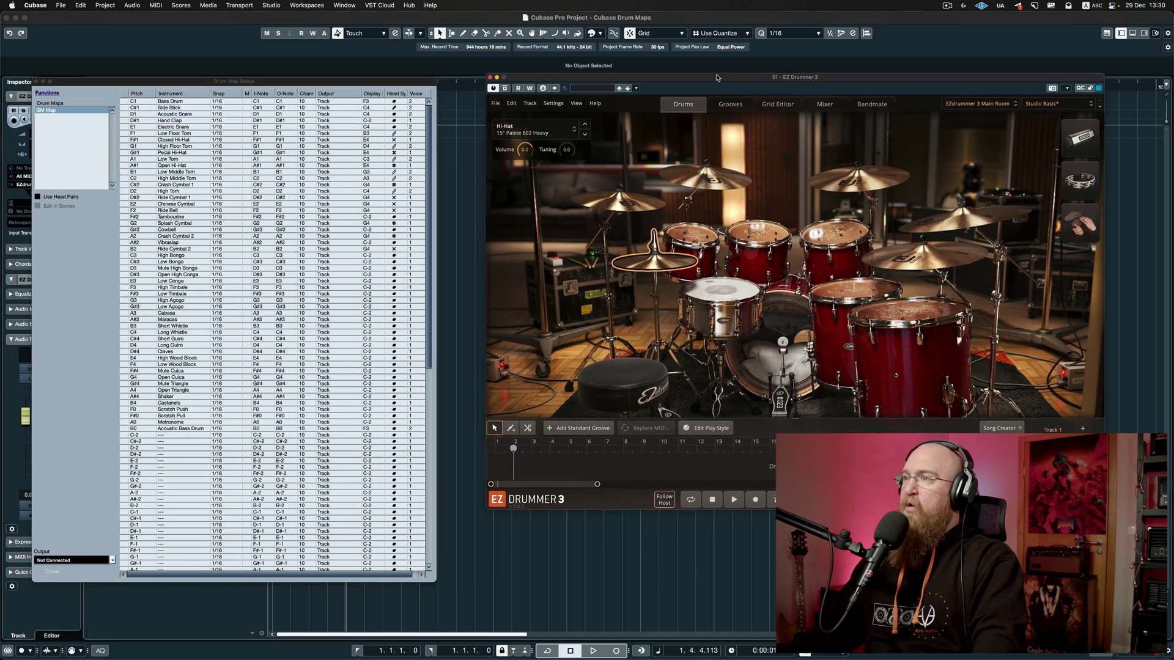
drag(347, 84, 367, 60)
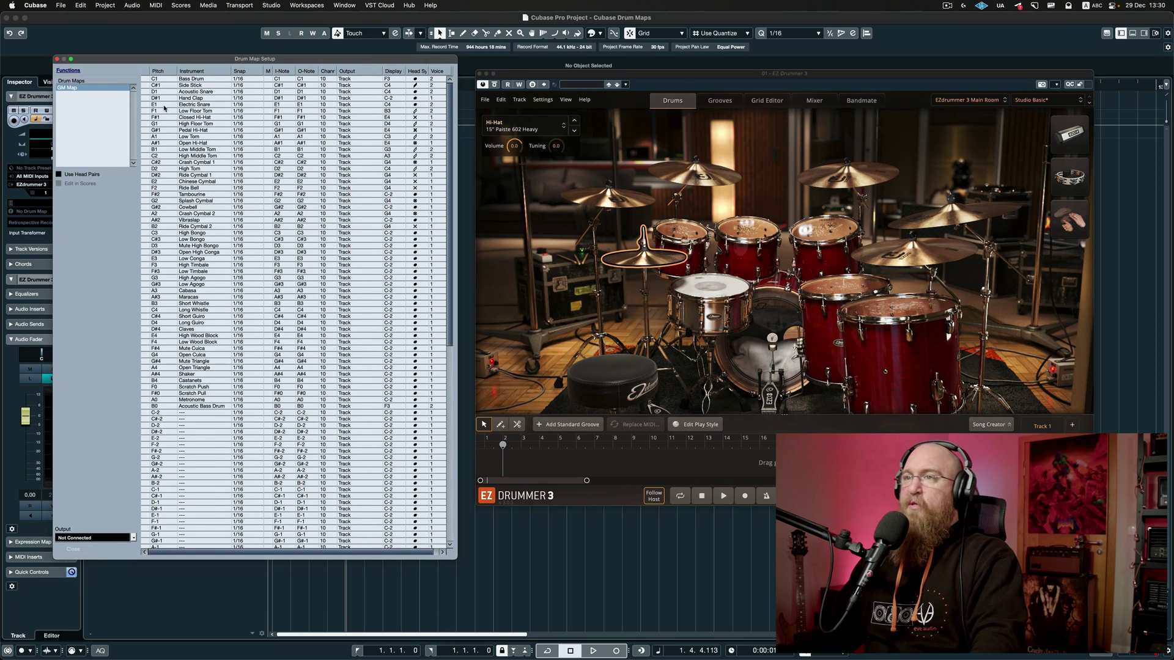
drag(501, 75, 490, 60)
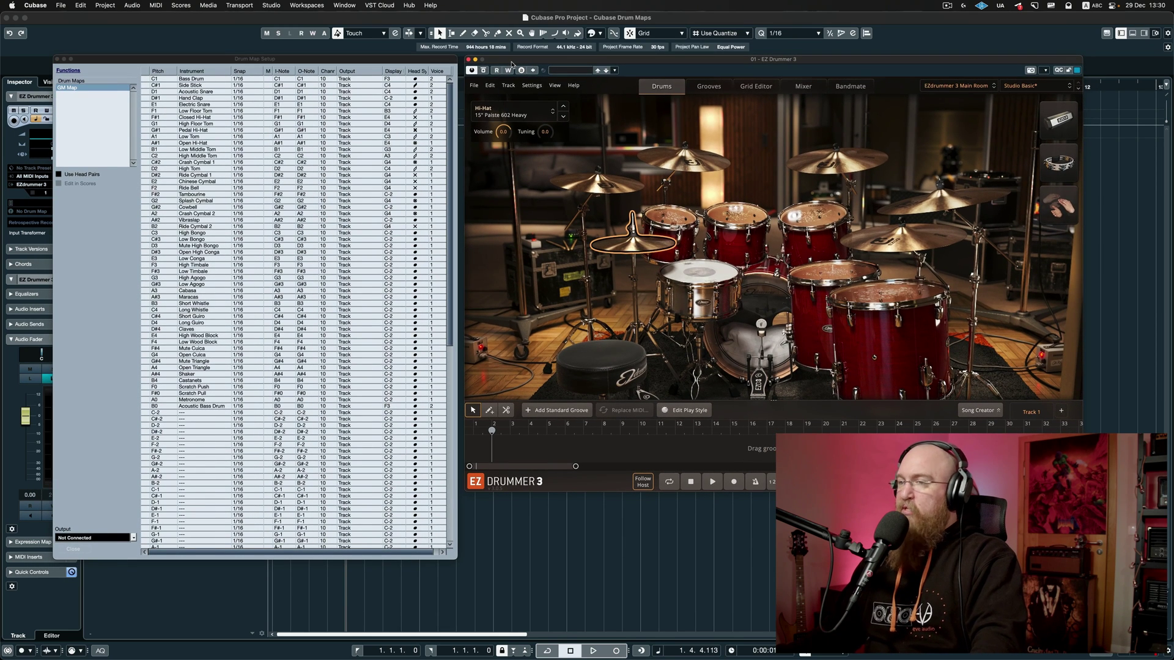
Create a new drum map named EZ Drummer 3 Default.
text(U)
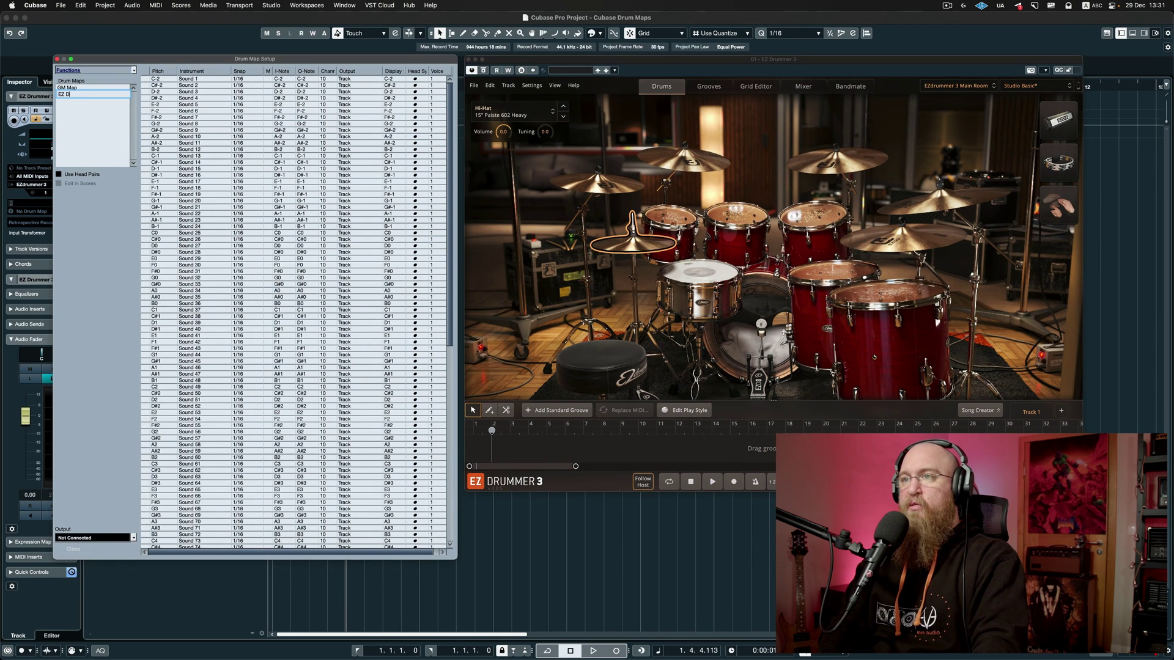
text(rummer 3 Default)
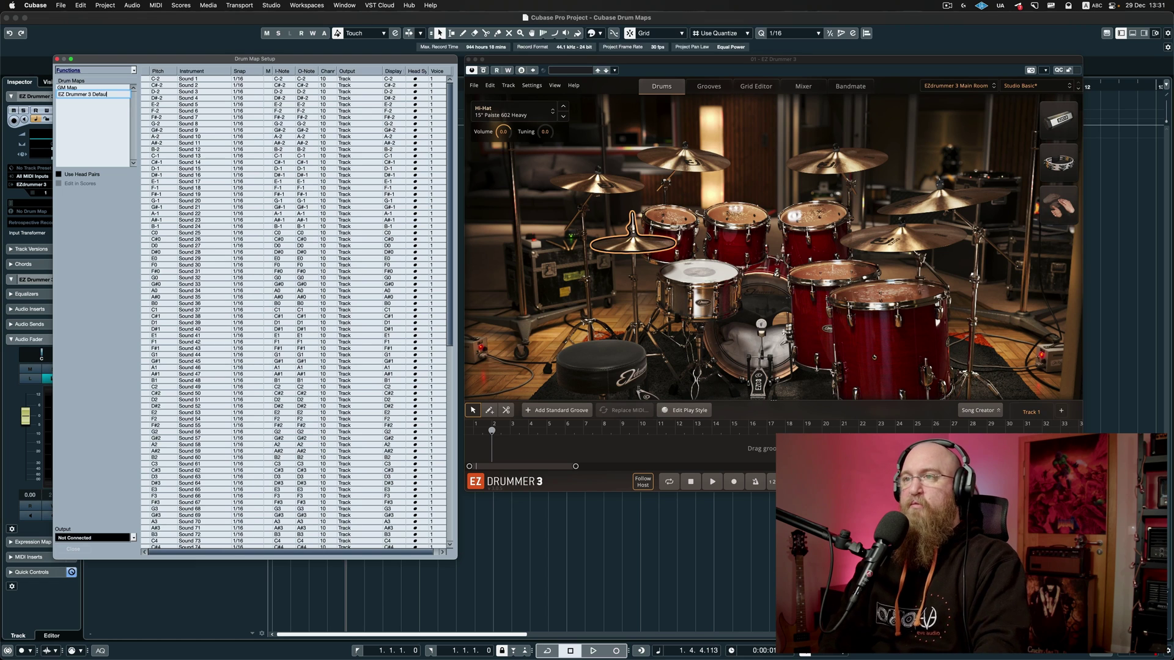
key(Return)
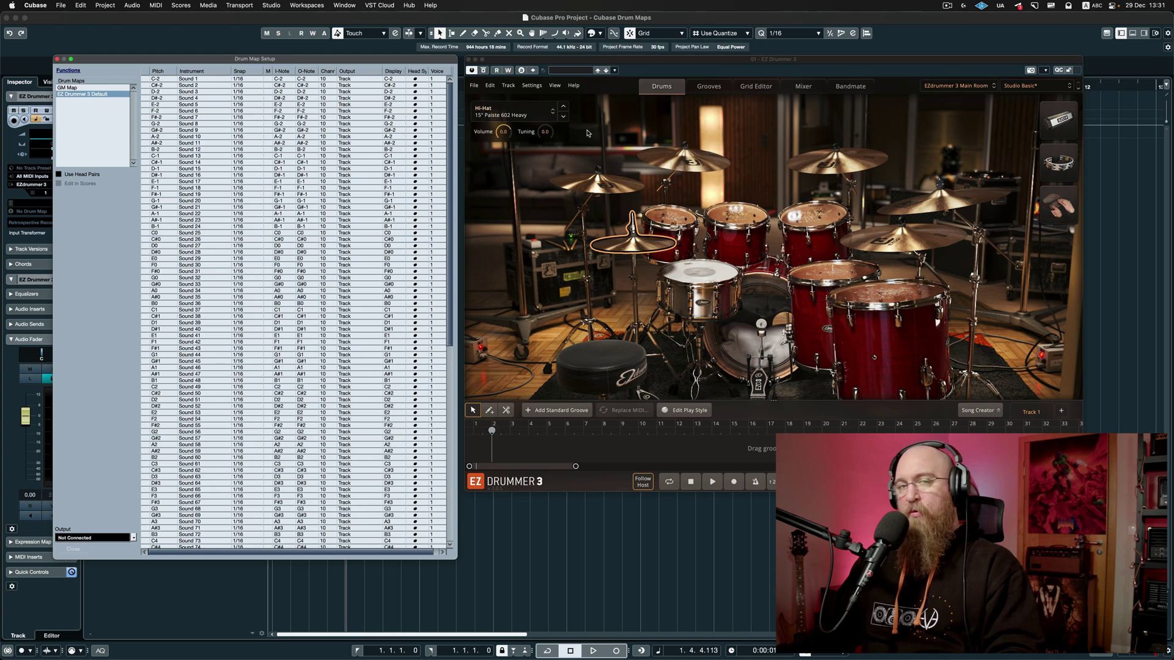
Audition Floortom 2, set it to None, and load the 15x16" Yamaha Absolute Hybrid Maple back in its place.
click(880, 302)
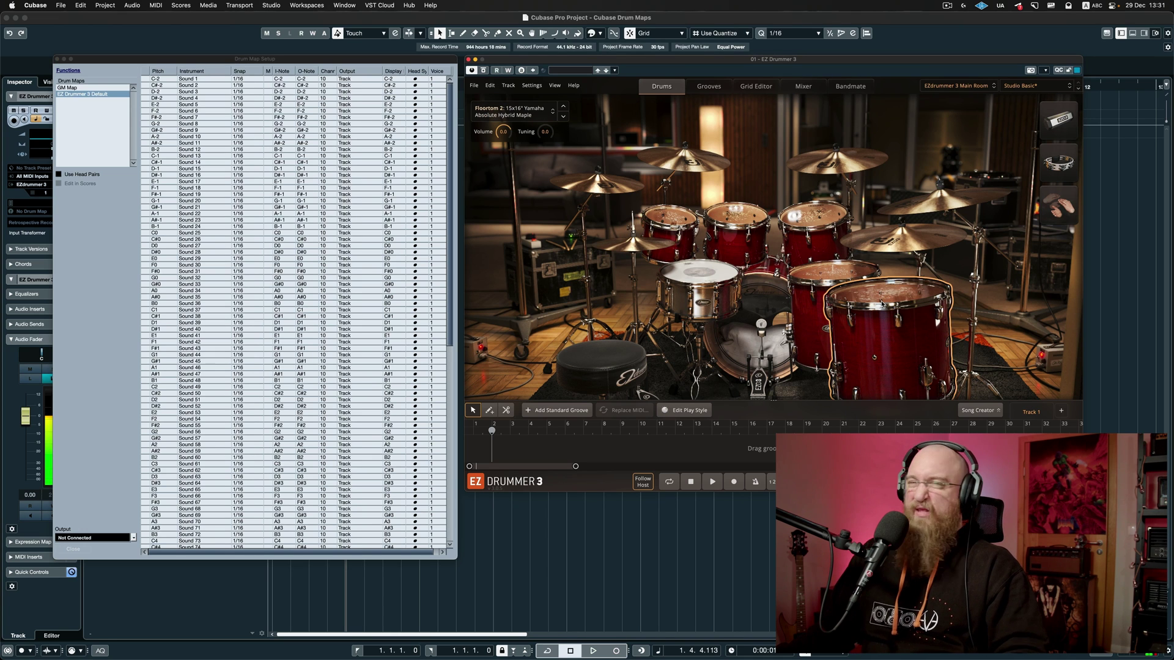
right_click(882, 302)
click(906, 307)
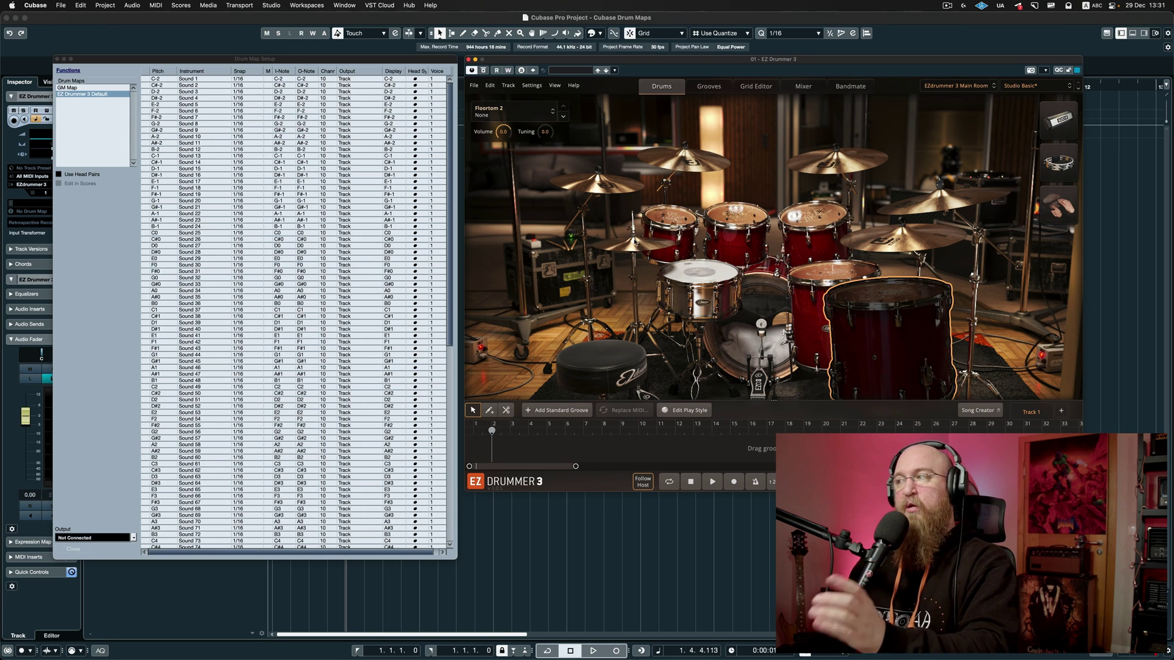
click(883, 295)
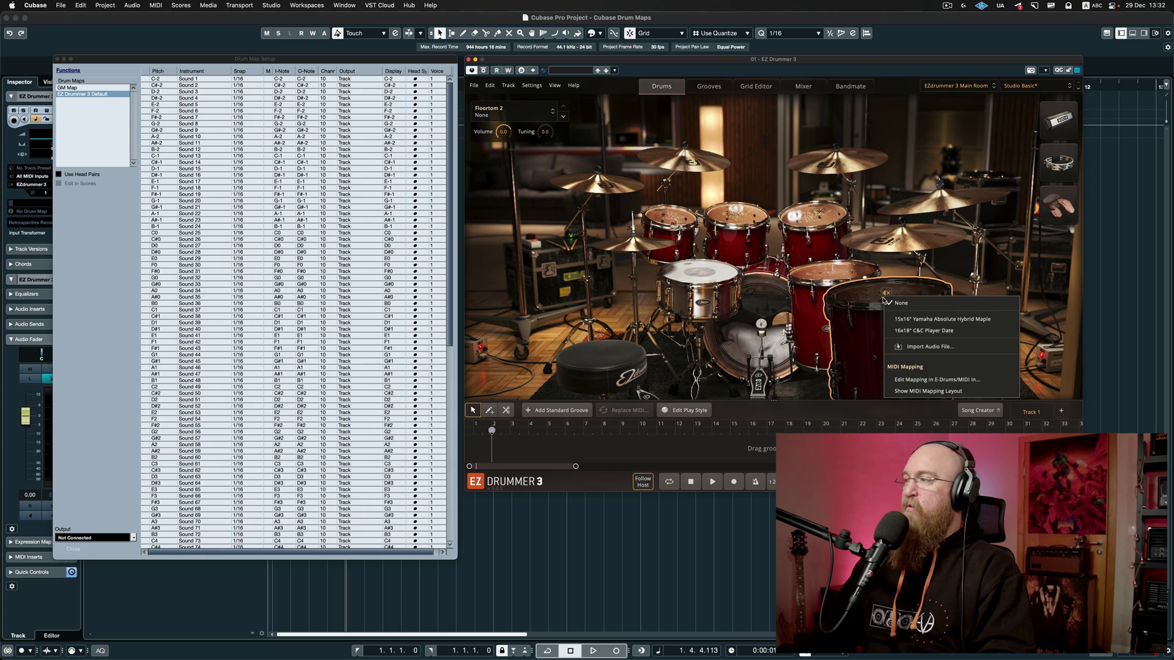
click(917, 319)
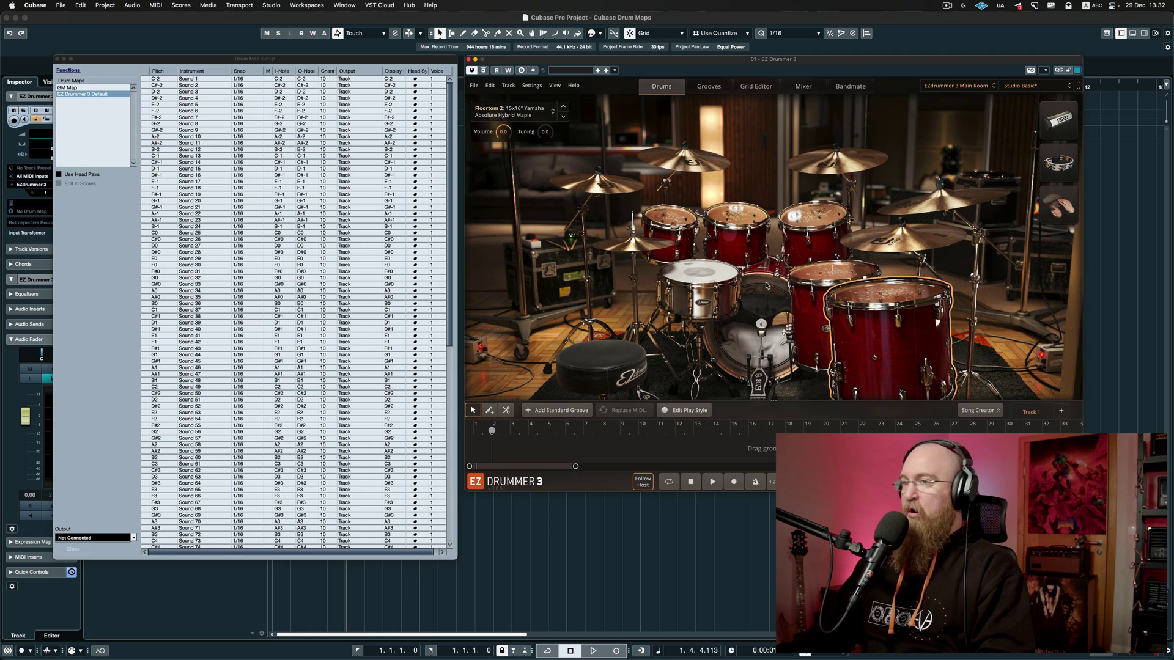
Set the drum map's output to 01. EZ Drummer 3 - MIDI Input.
click(142, 259)
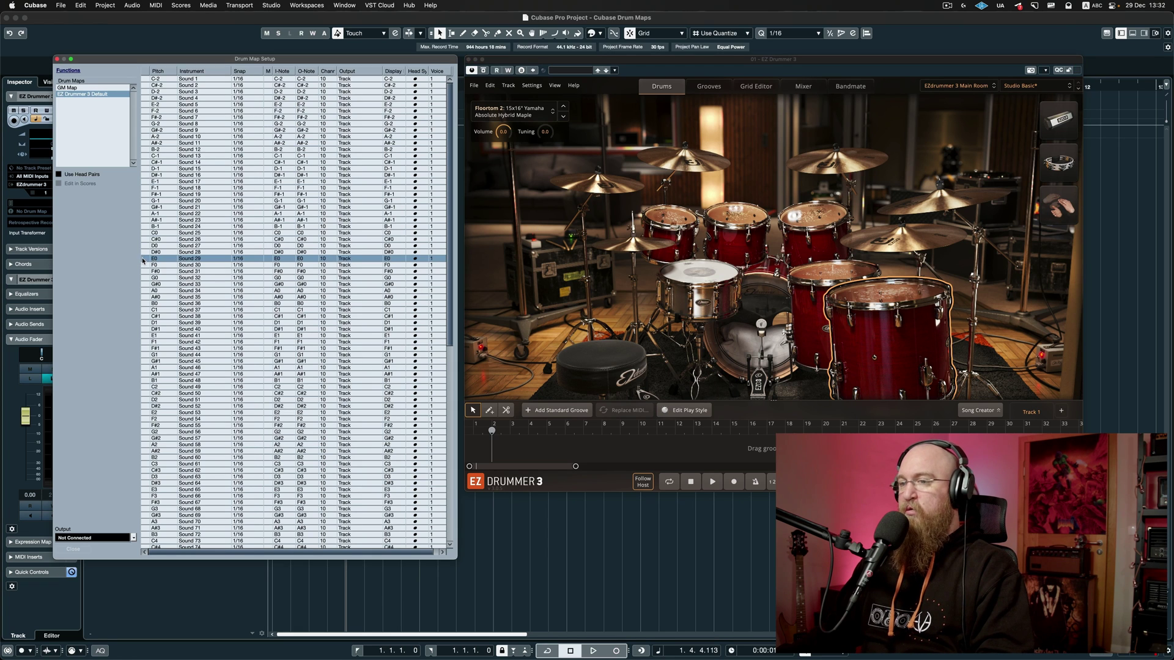
click(104, 539)
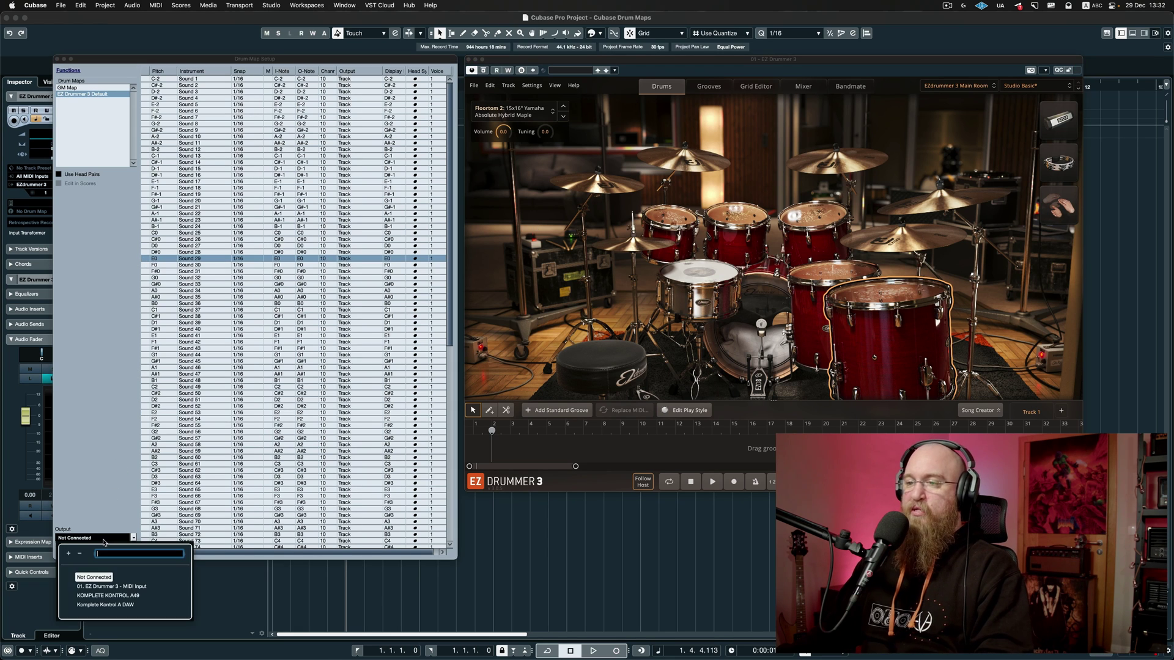
click(112, 587)
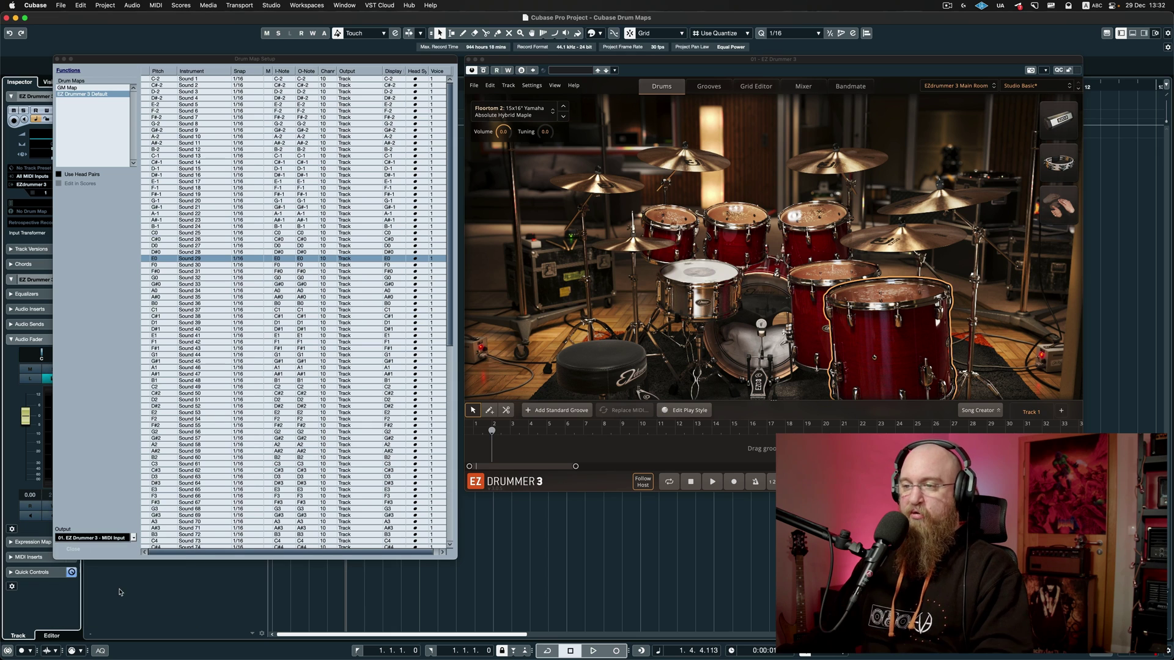
Audition the E0 sound several times in the drum map and select the F0 row.
click(145, 258)
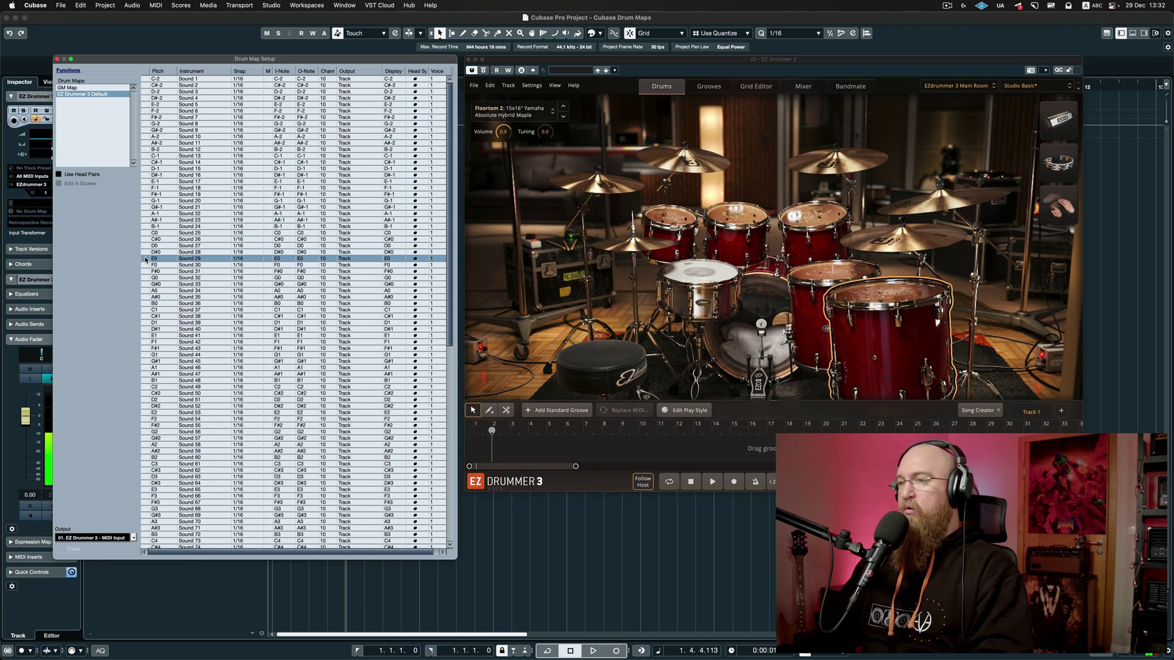
click(147, 261)
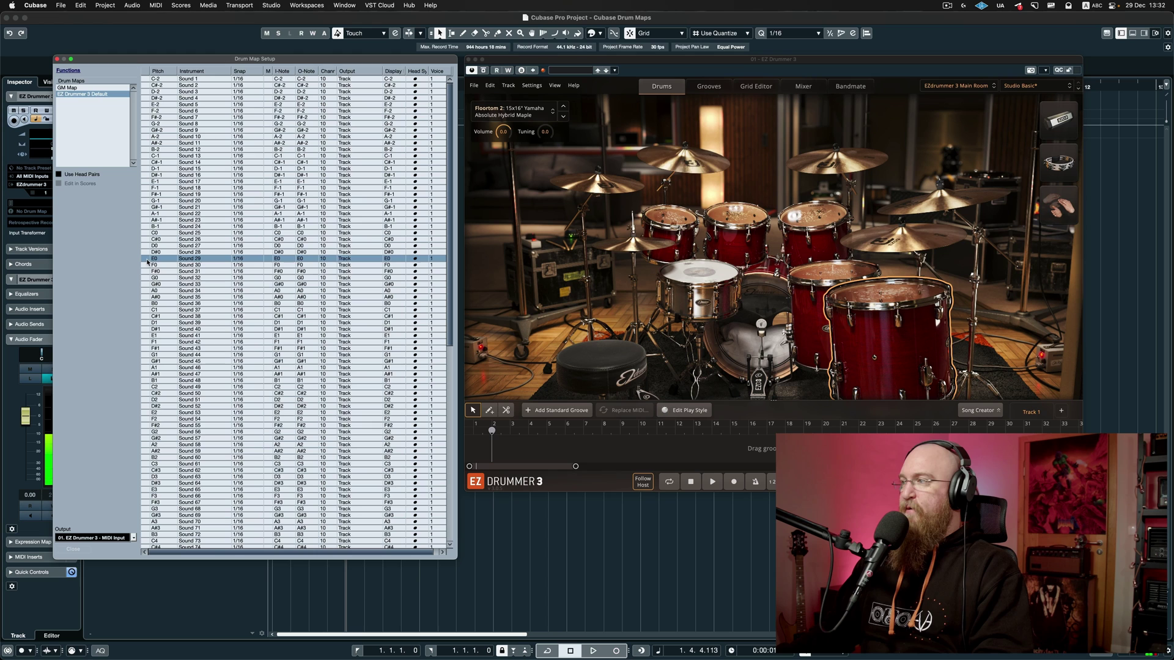
click(148, 261)
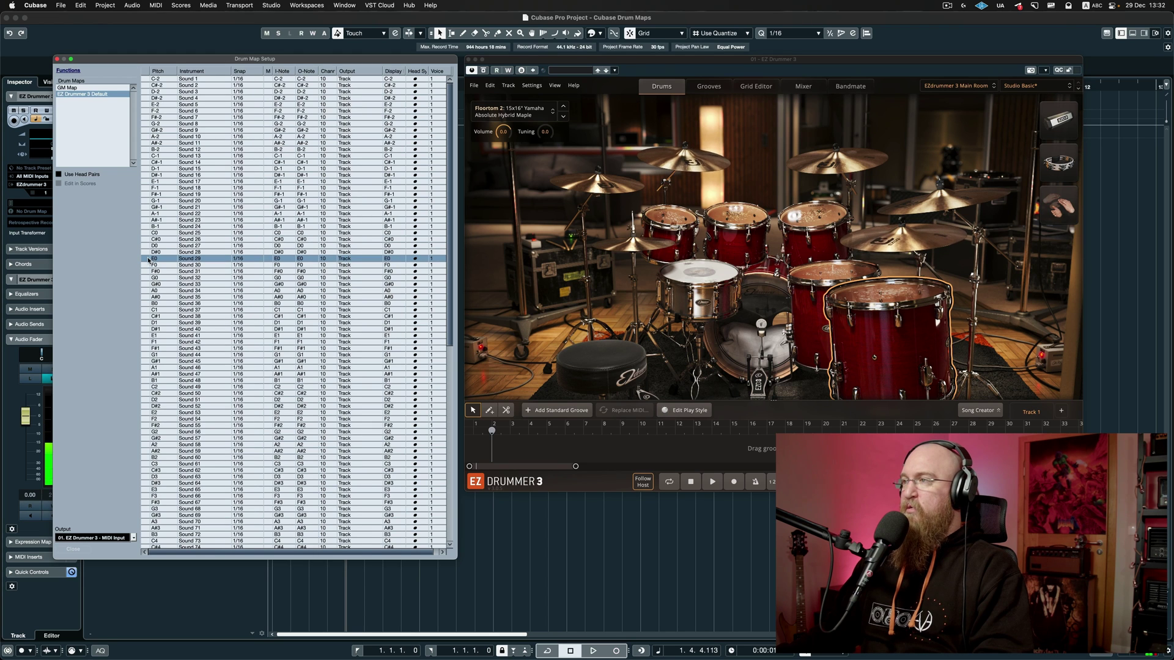
click(164, 265)
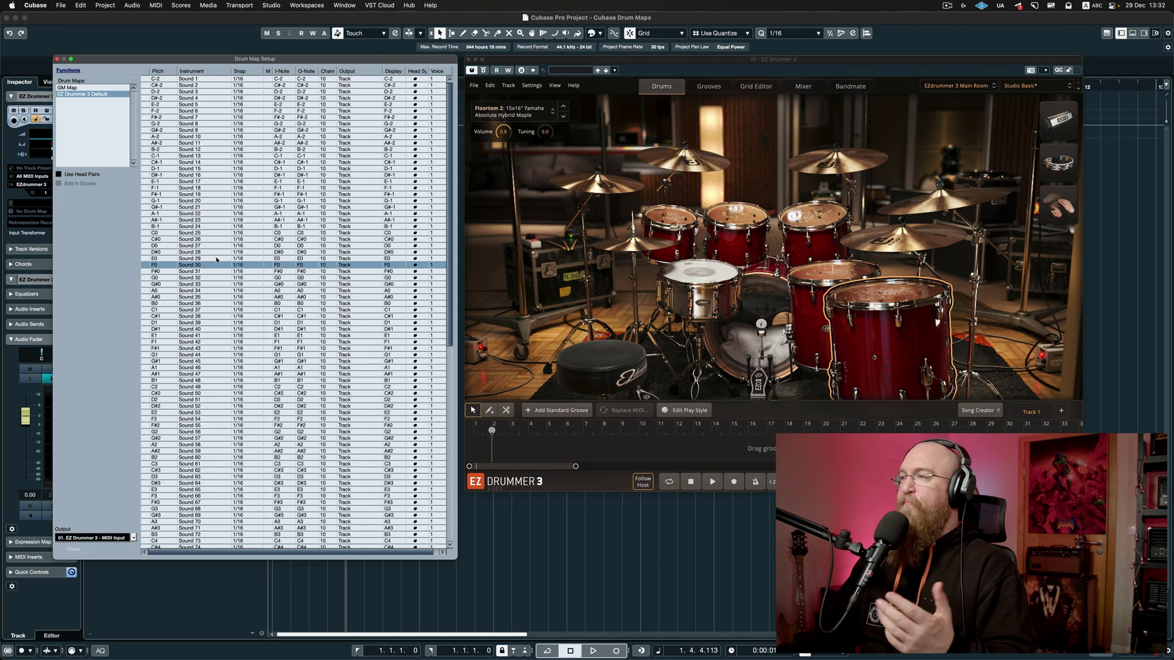
Audition the snare, view its note mapping in the E-Drums/MIDI In settings, and close them.
click(565, 61)
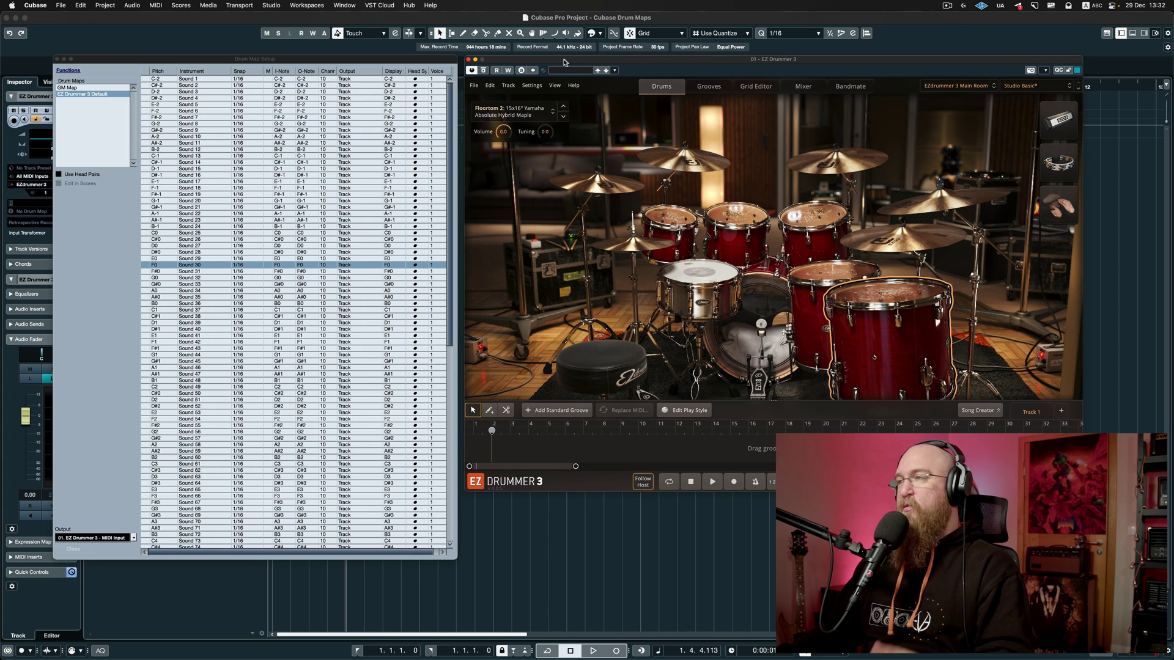
click(704, 274)
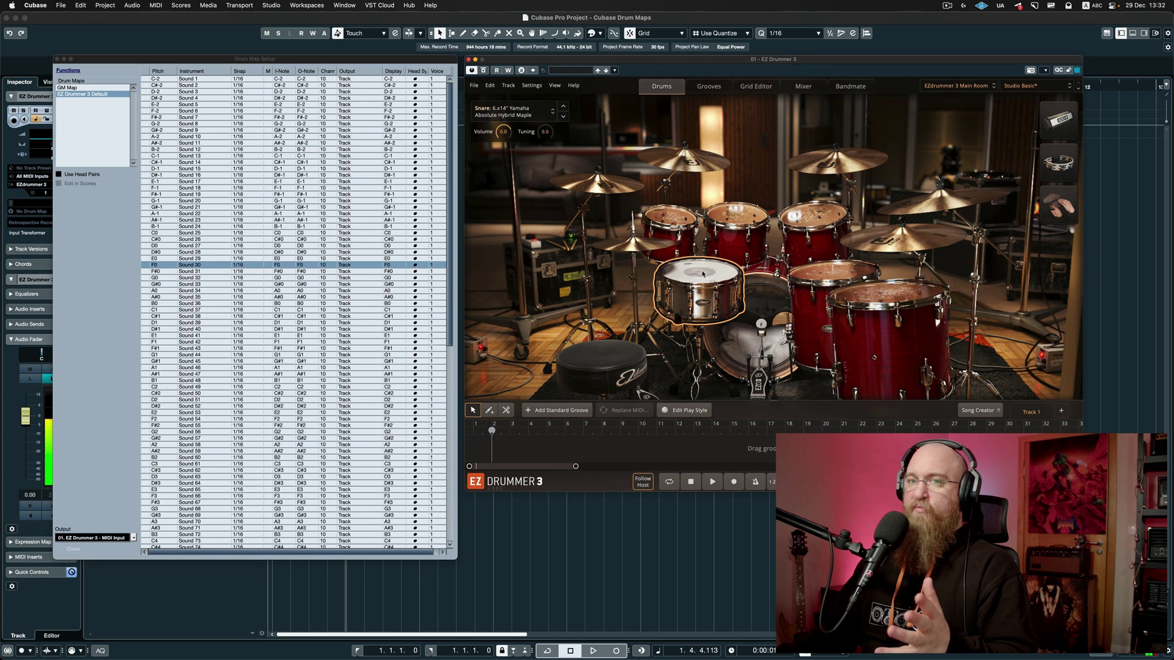
right_click(702, 274)
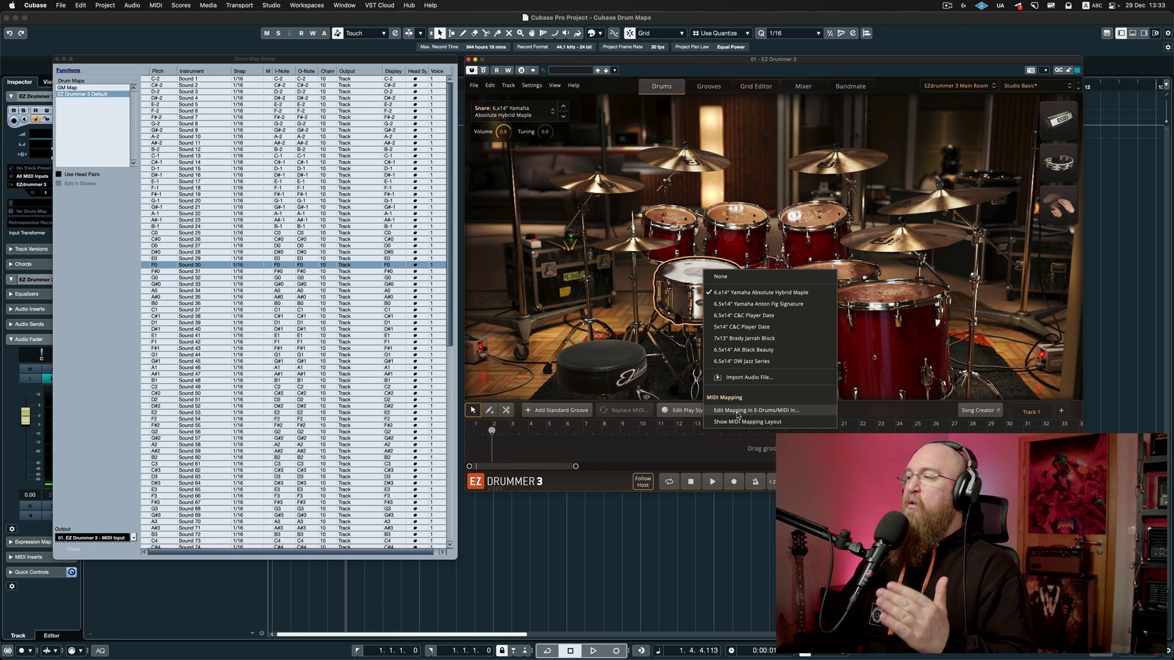
click(737, 410)
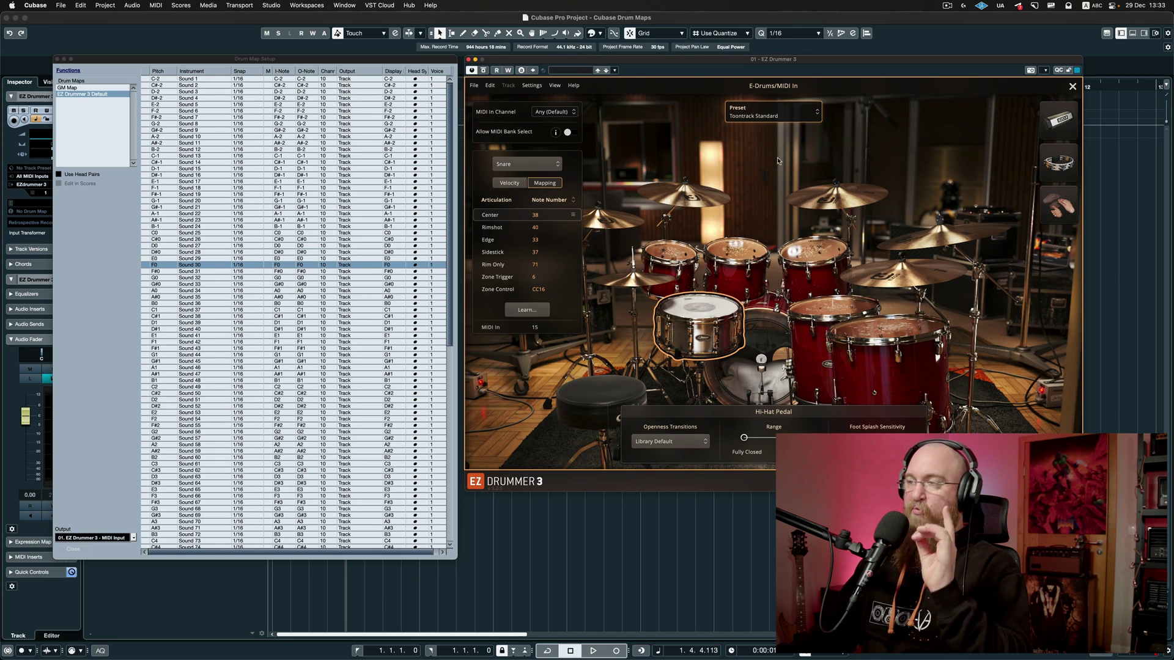
click(1071, 88)
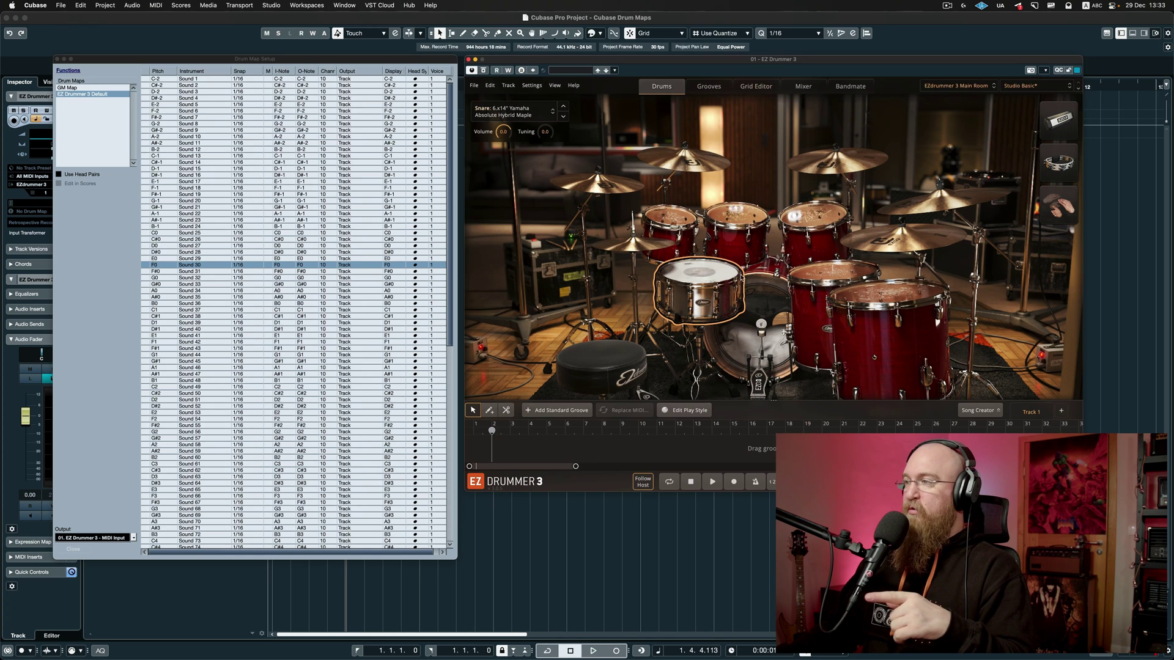
Open the snare's mapping in the E-Drums/MIDI In settings and review the note numbers of Racktom 1, Floortom 2 and the kick.
click(742, 277)
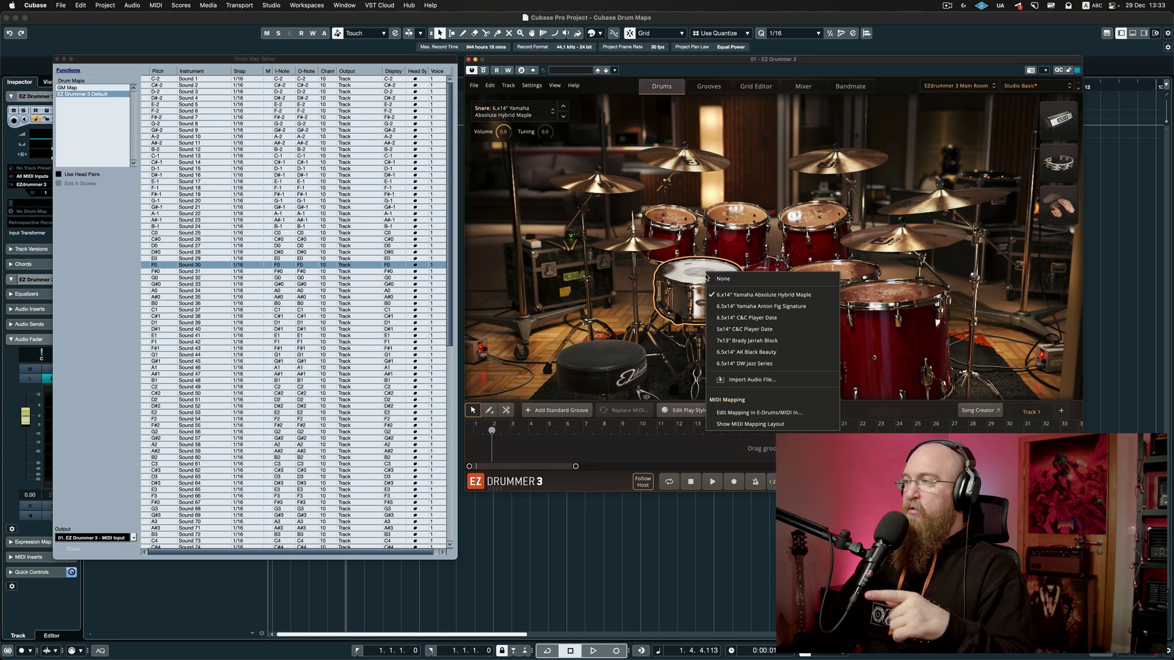
click(741, 412)
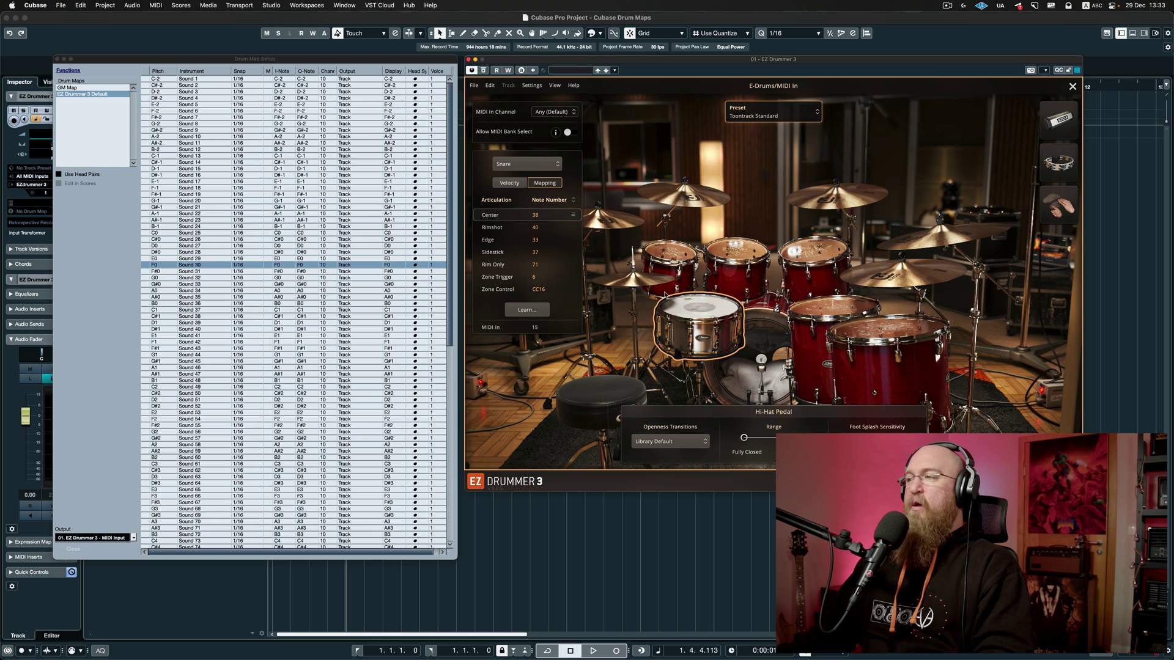
click(677, 256)
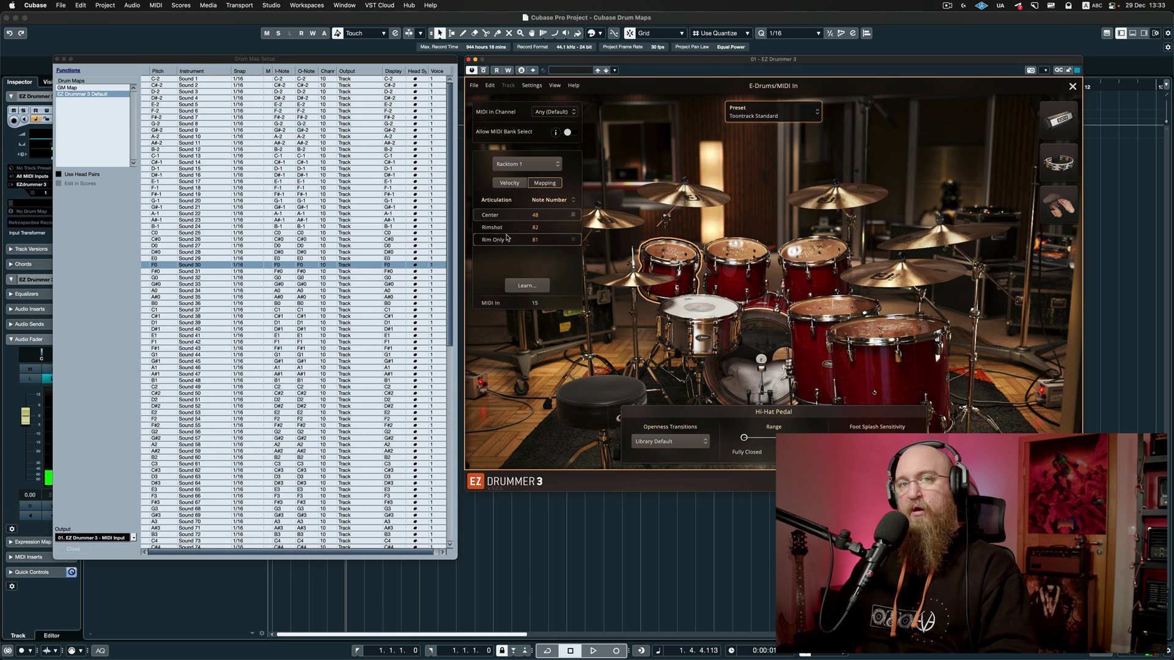
click(750, 259)
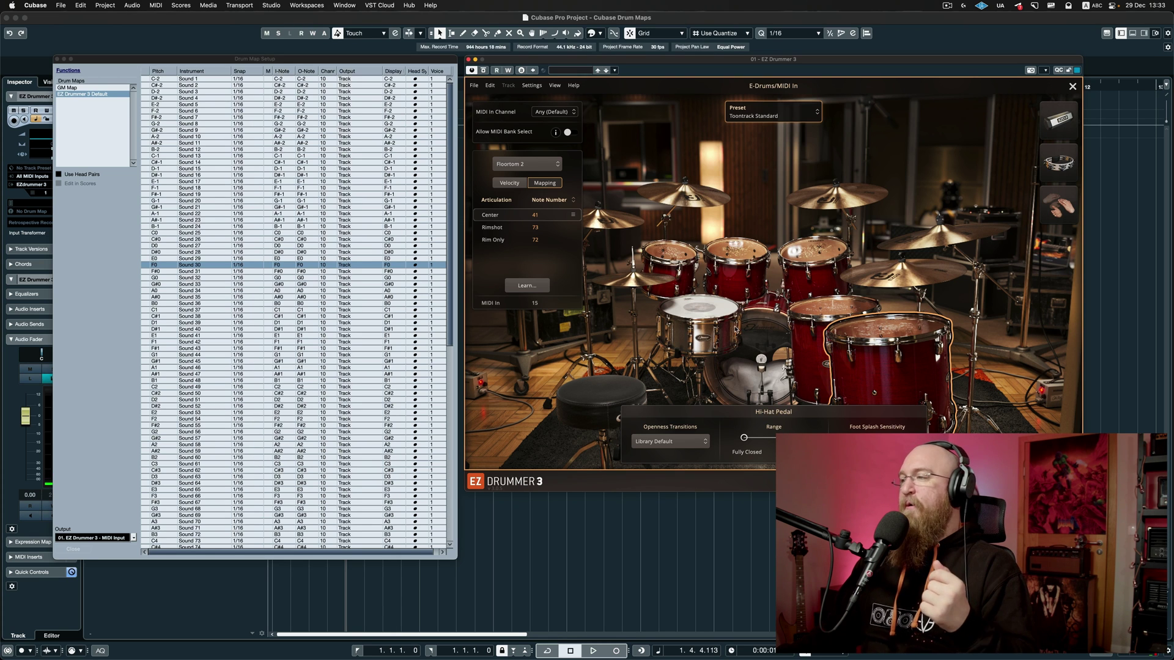
click(744, 355)
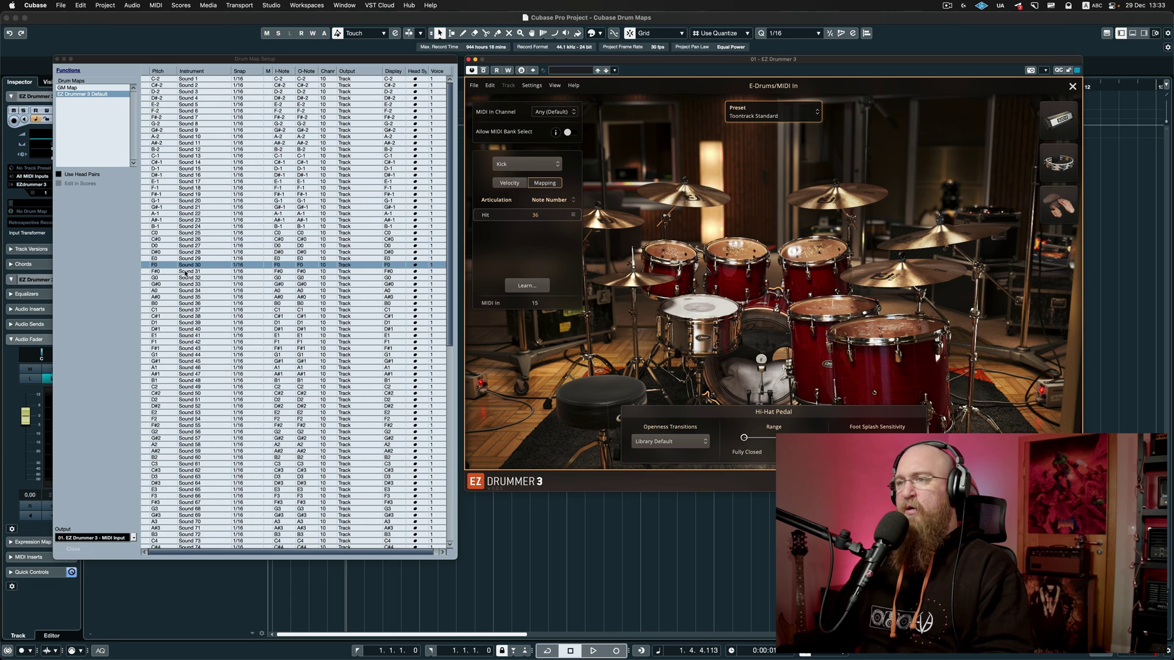
Name the B0 instrument Kick in the drum map and audition it.
double_click(198, 302)
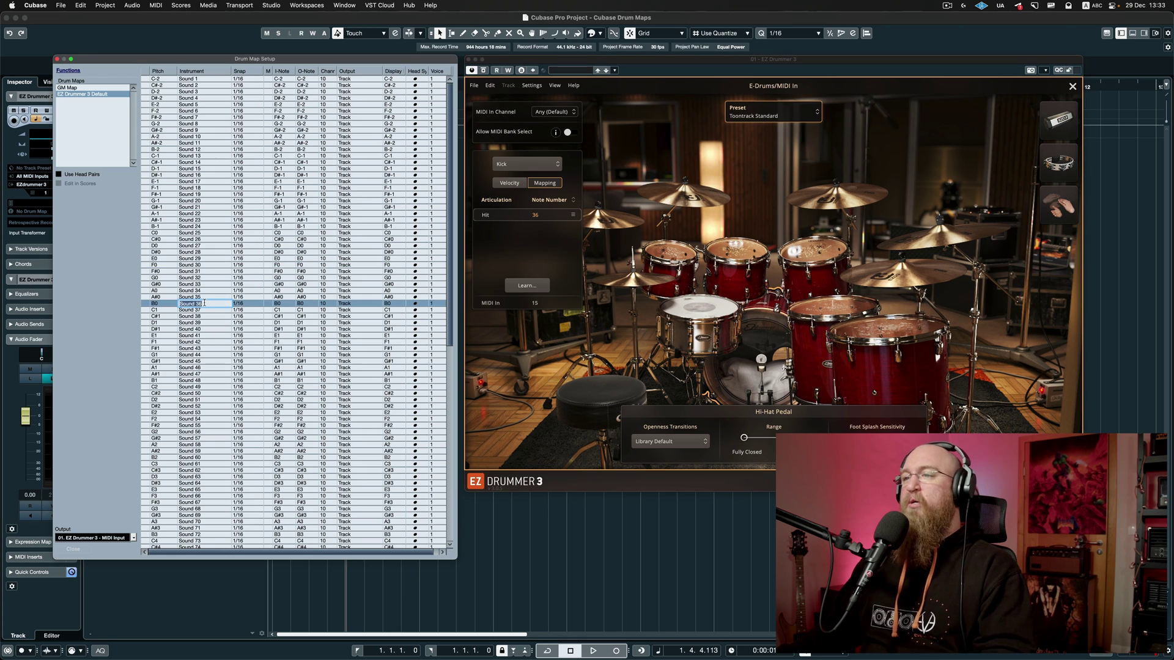
text(Kick)
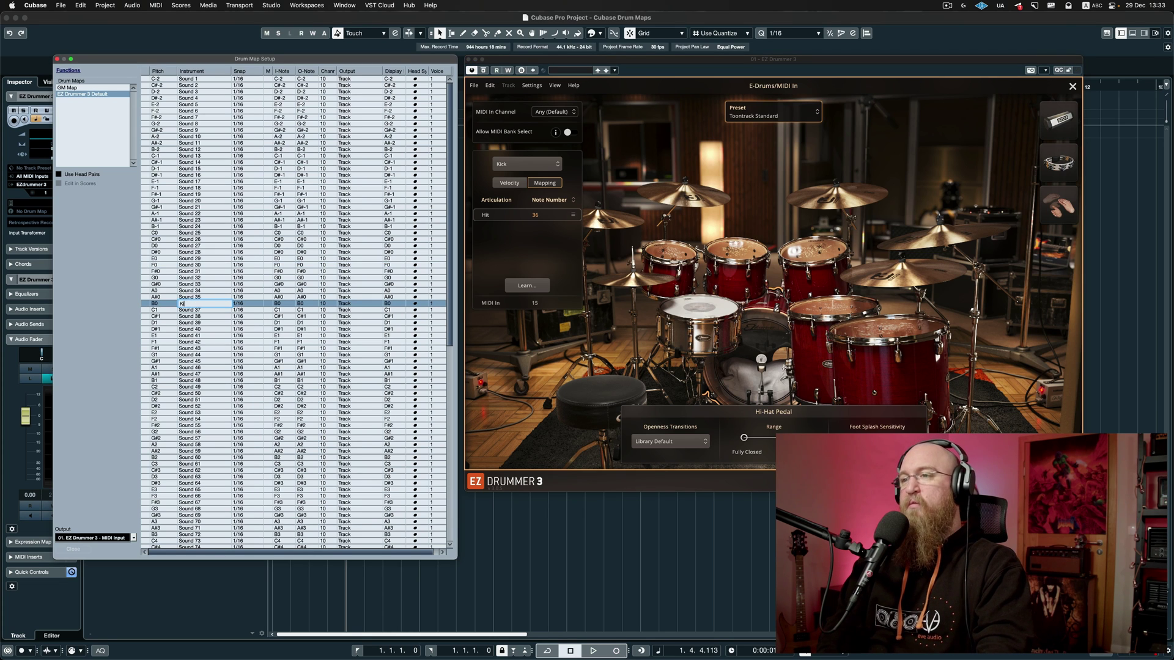
key(Return)
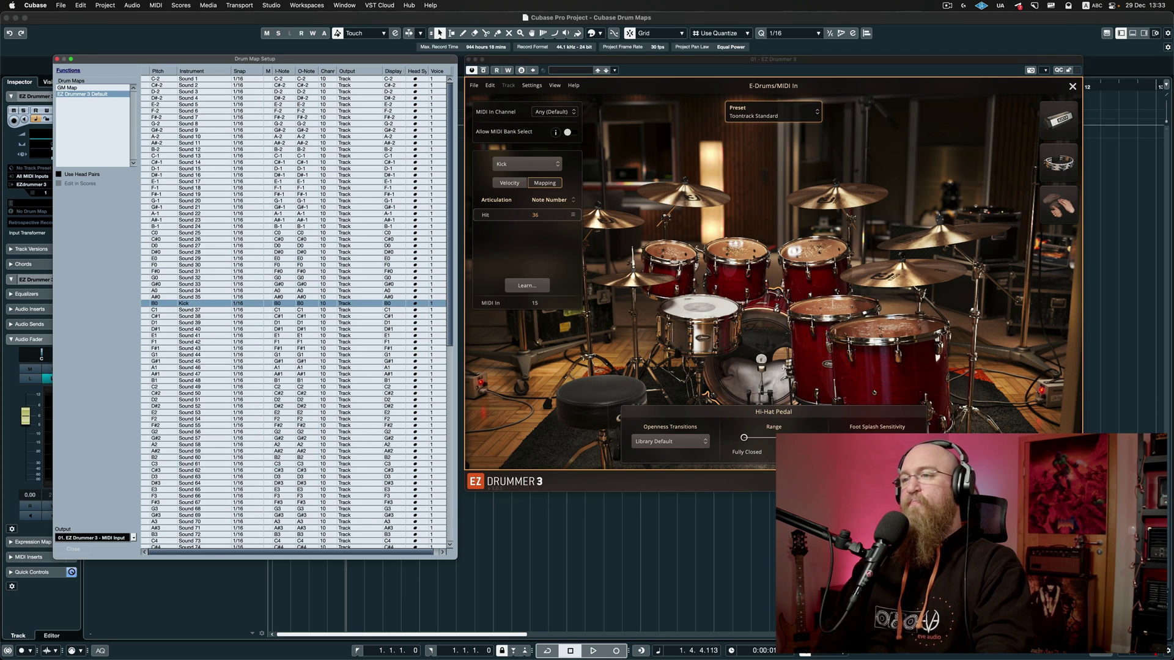
click(145, 305)
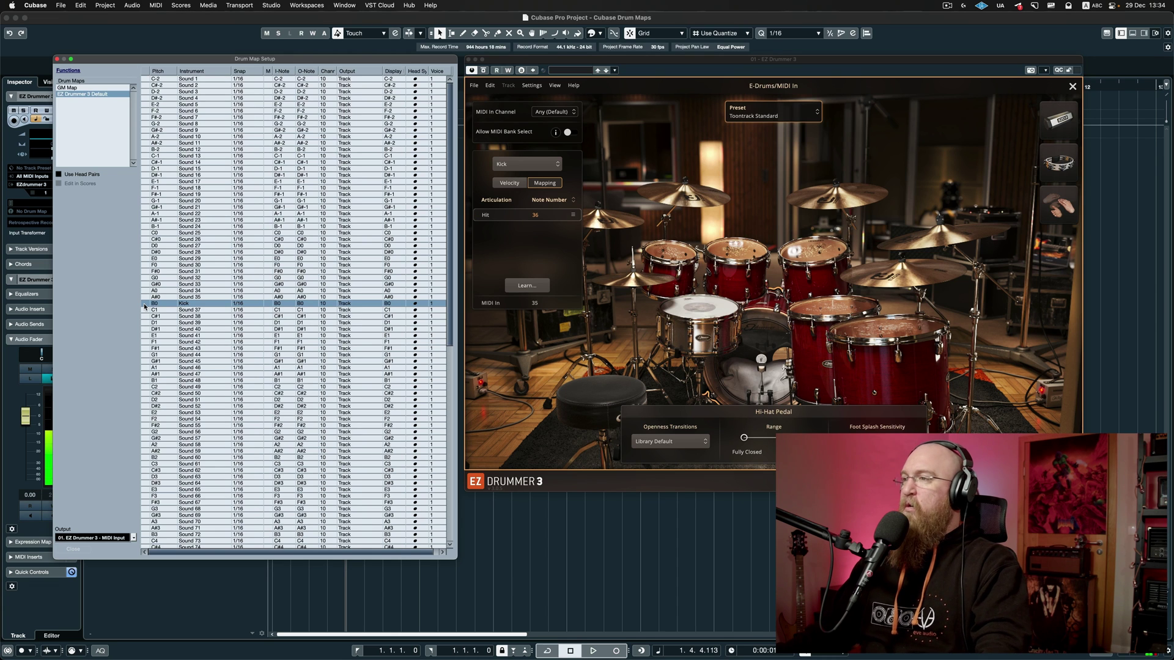
Review the snare's articulation note numbers and audition the C#1, B0 and C1 rows of the drum map against them.
click(686, 331)
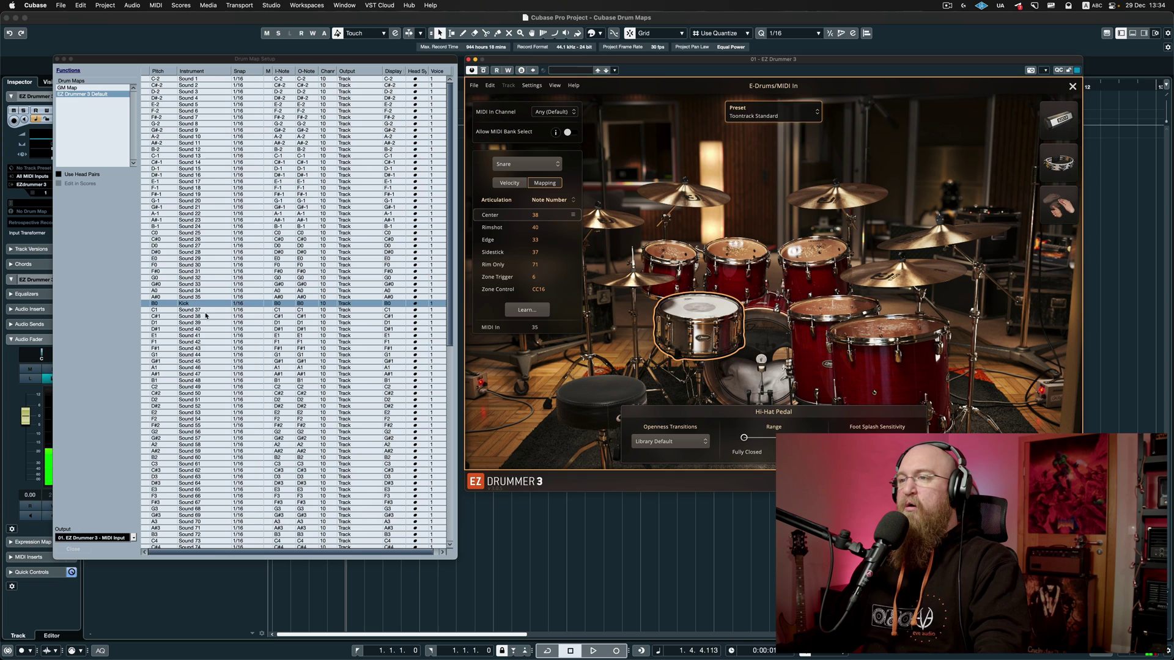
click(147, 317)
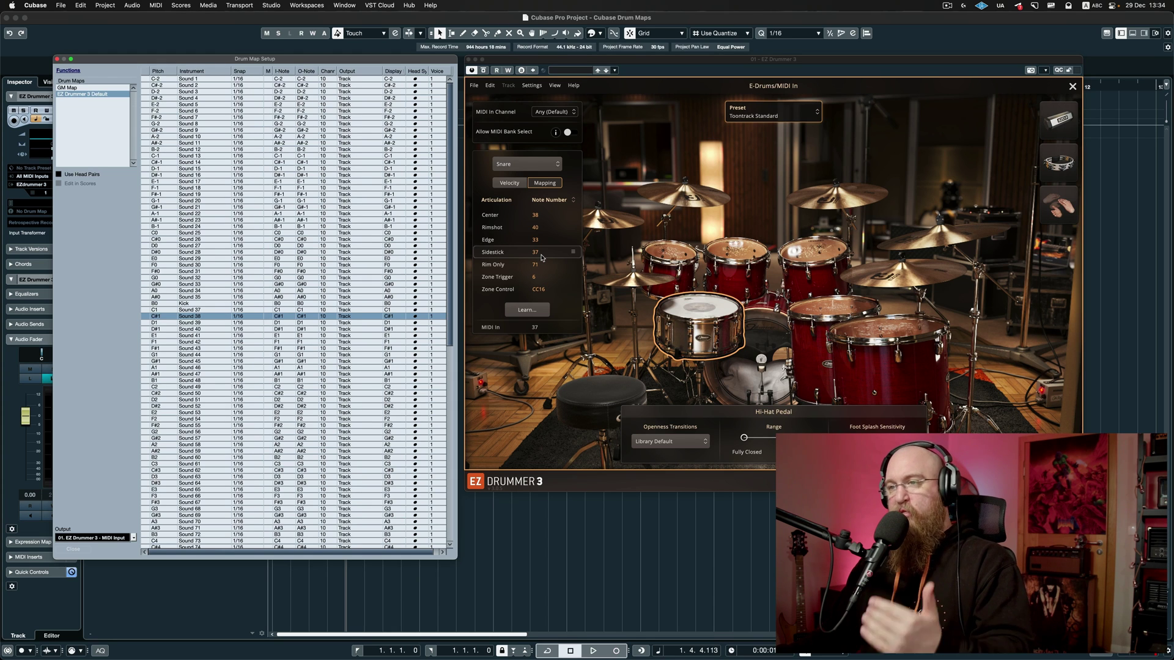
click(147, 304)
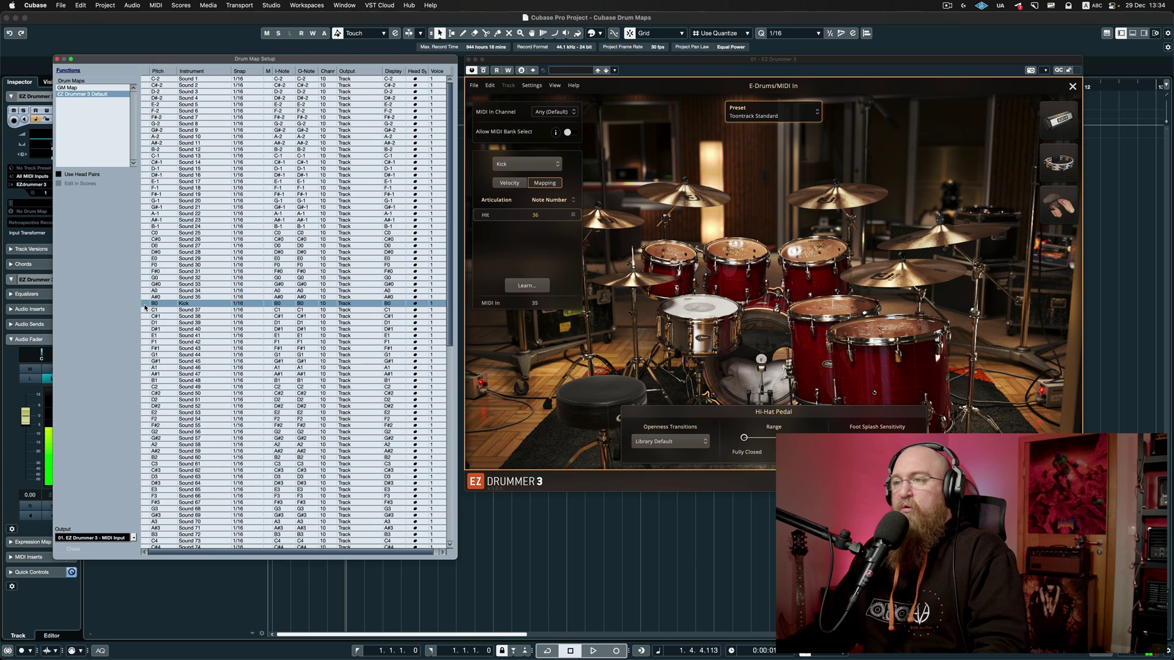
click(146, 310)
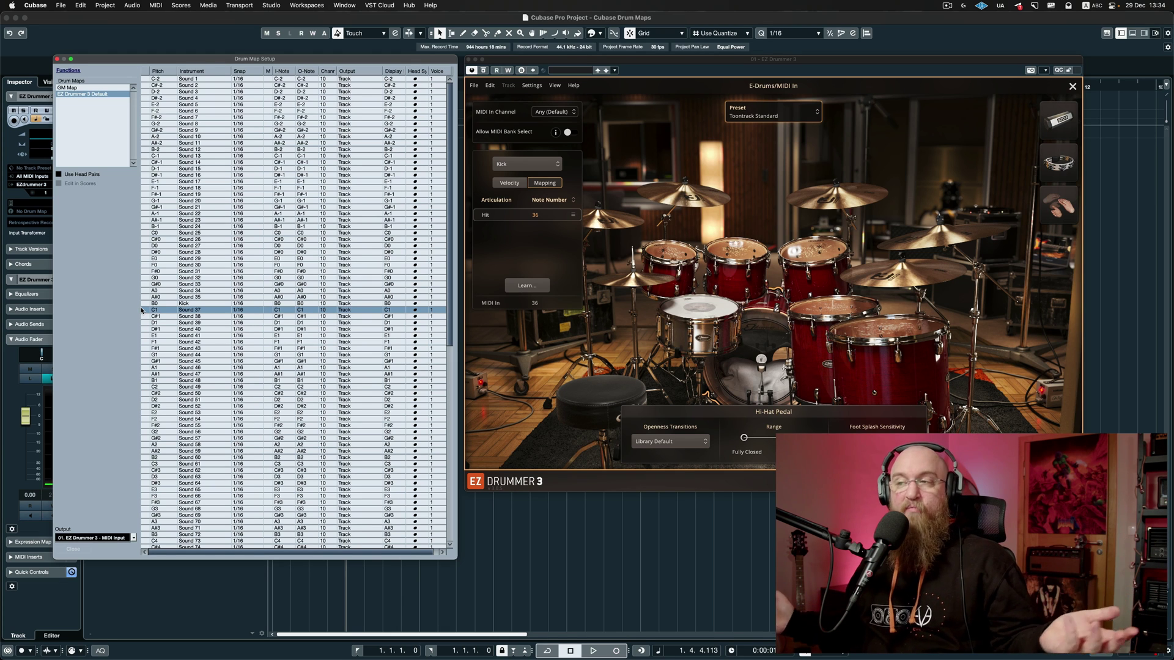
click(144, 303)
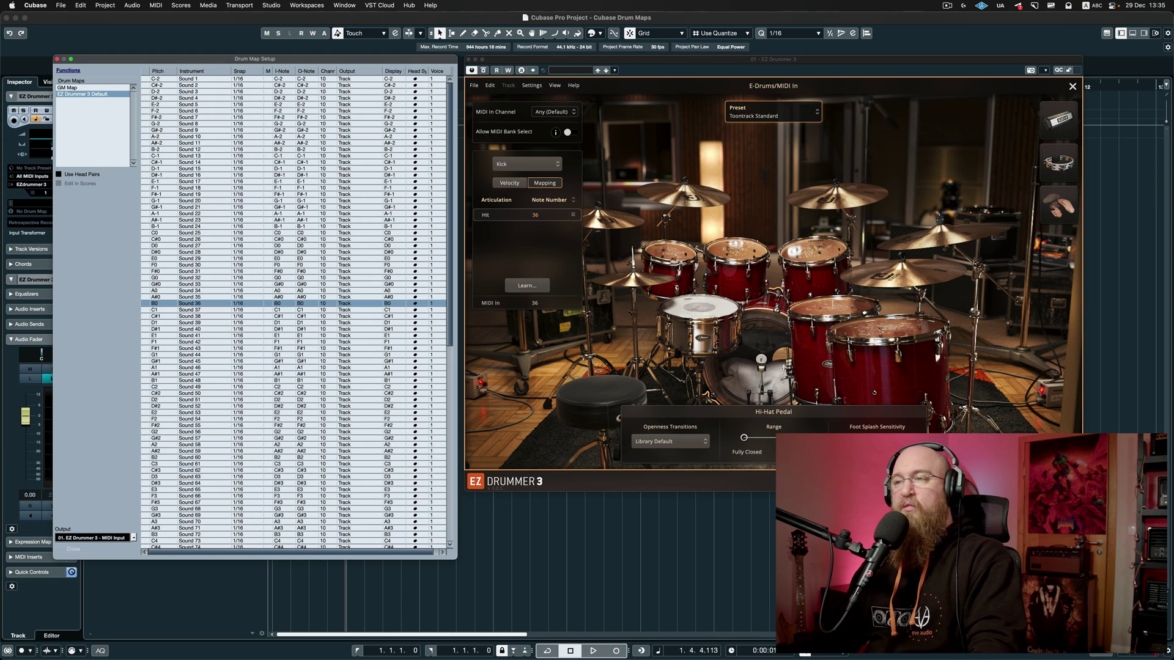
Audition the kick drum in the kit and compare it with the B0 and C1 rows of the drum map.
click(761, 349)
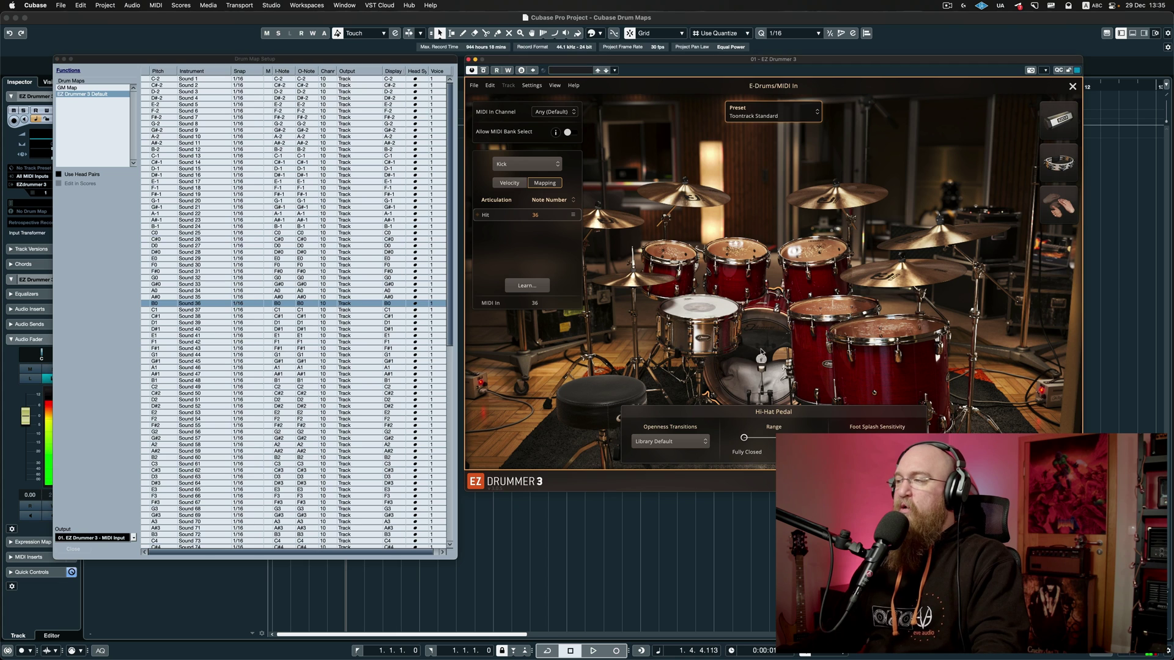
click(761, 337)
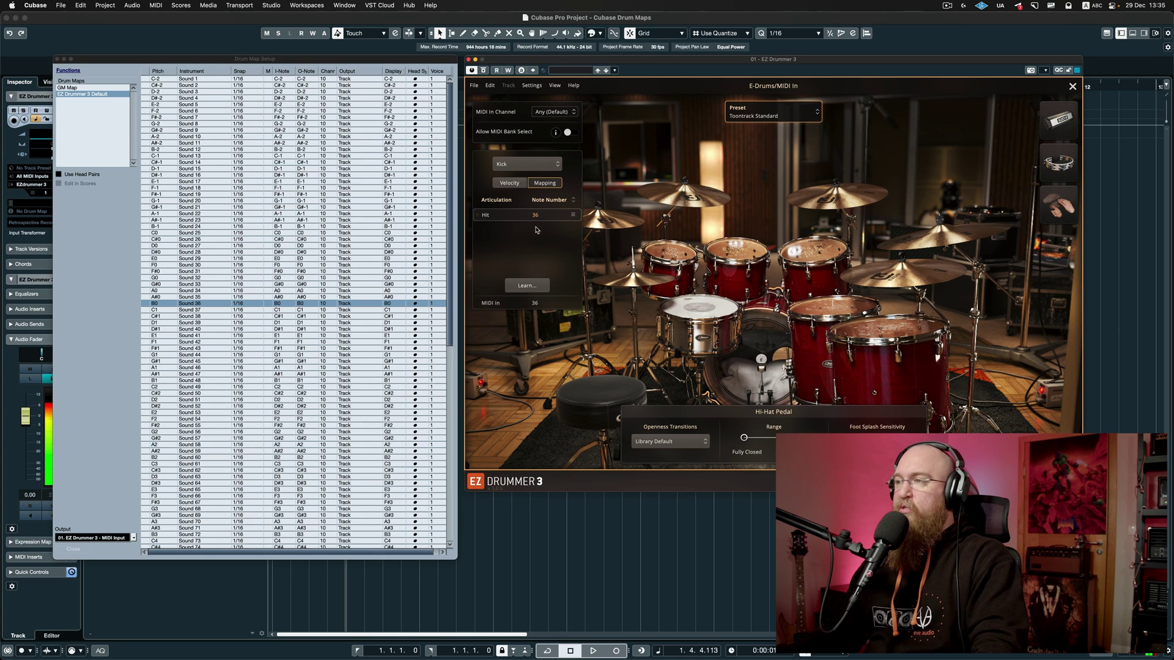
click(147, 304)
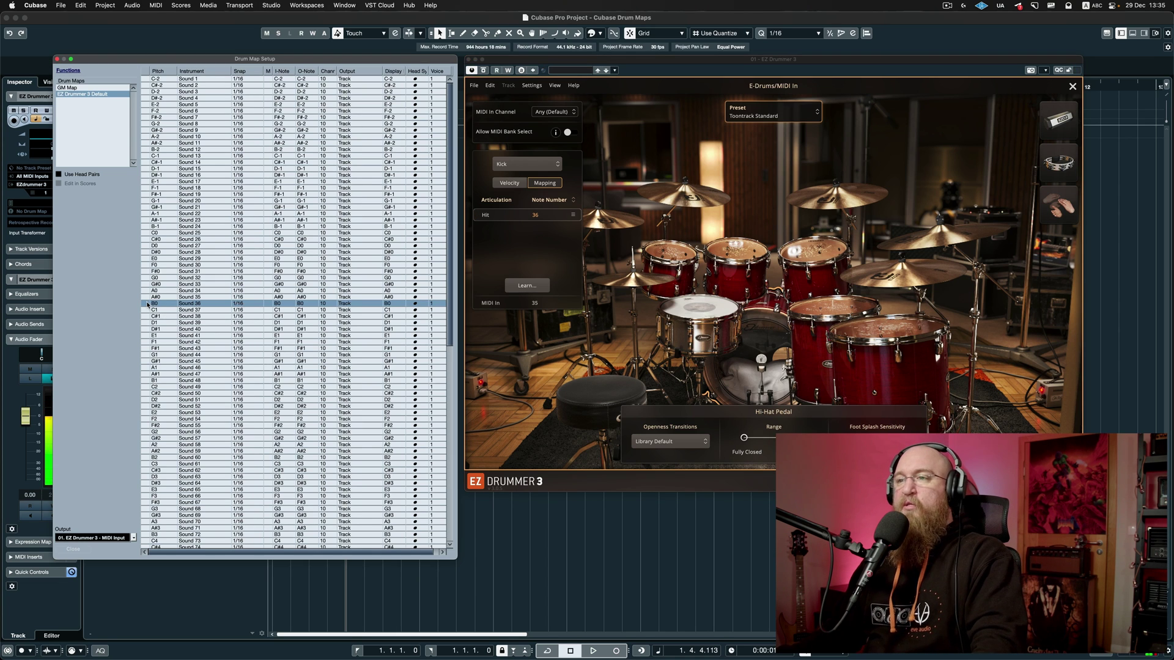
click(147, 304)
click(147, 310)
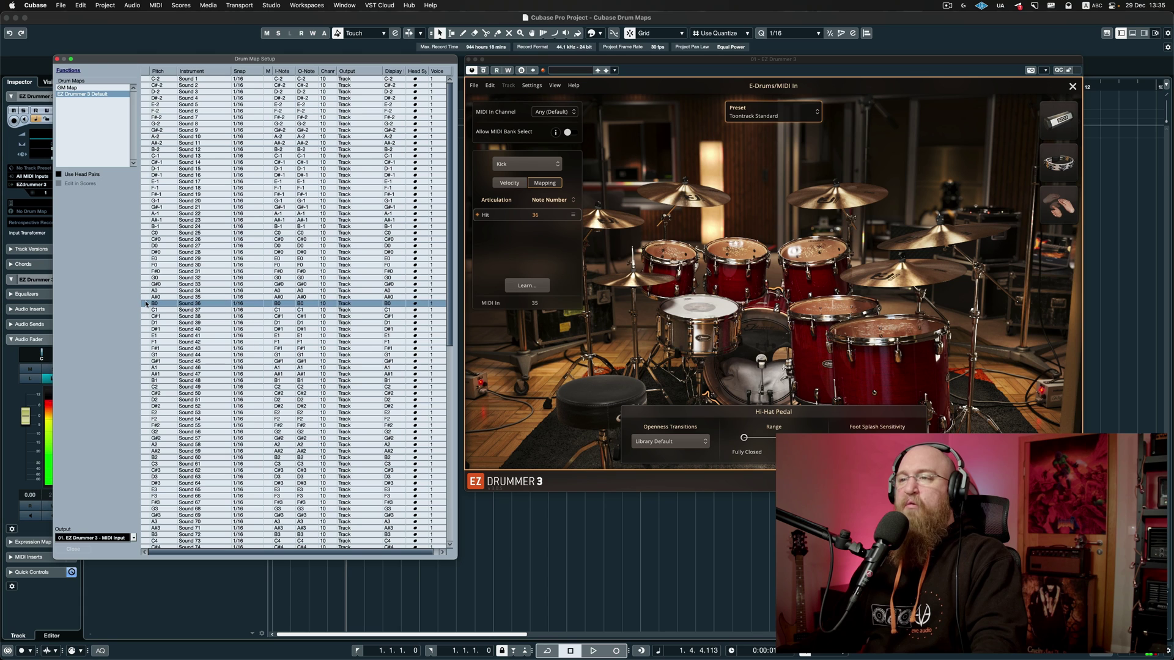
click(145, 310)
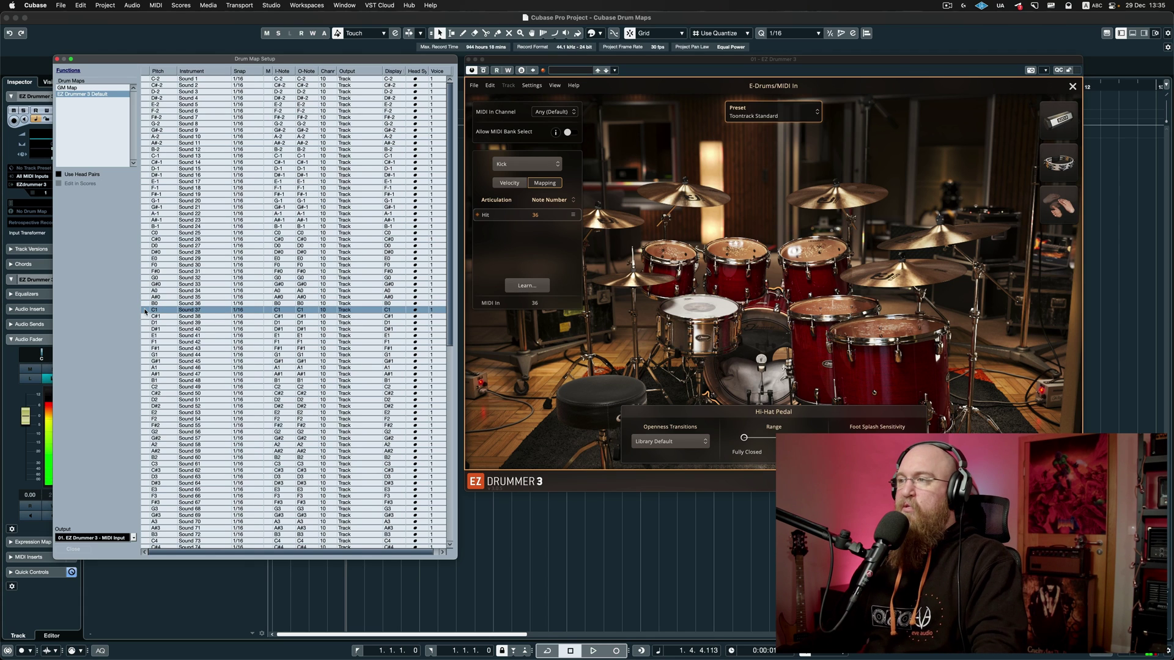
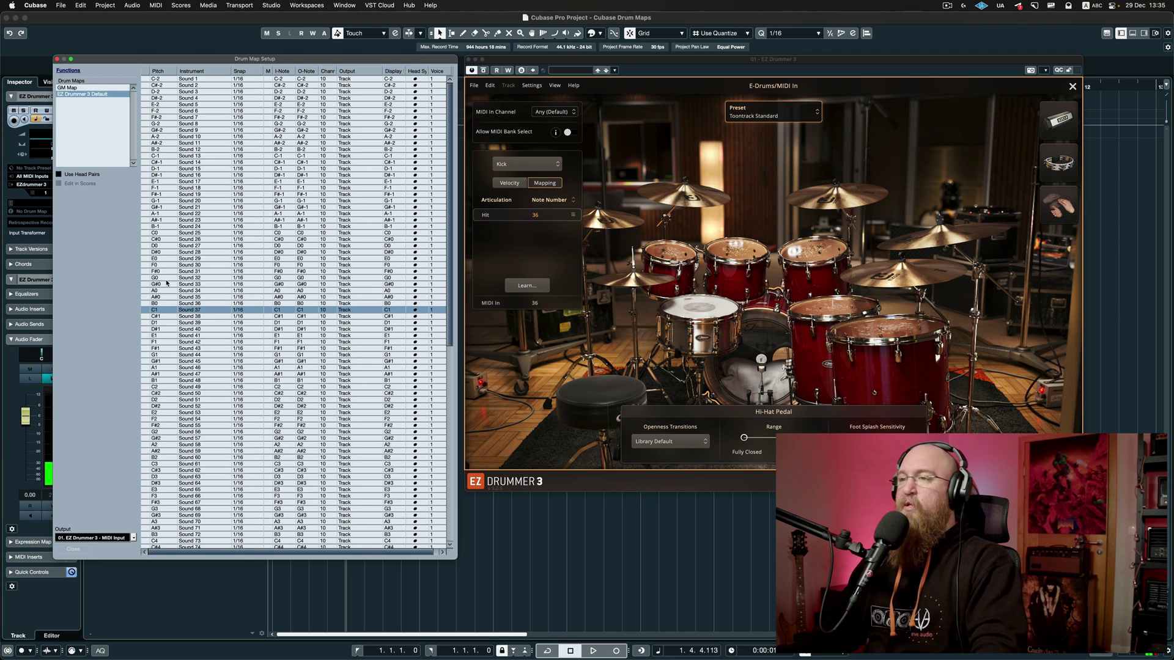
Rename the B0 instrument in the drum map as Kick.
double_click(189, 303)
text(Kick)
key(Return)
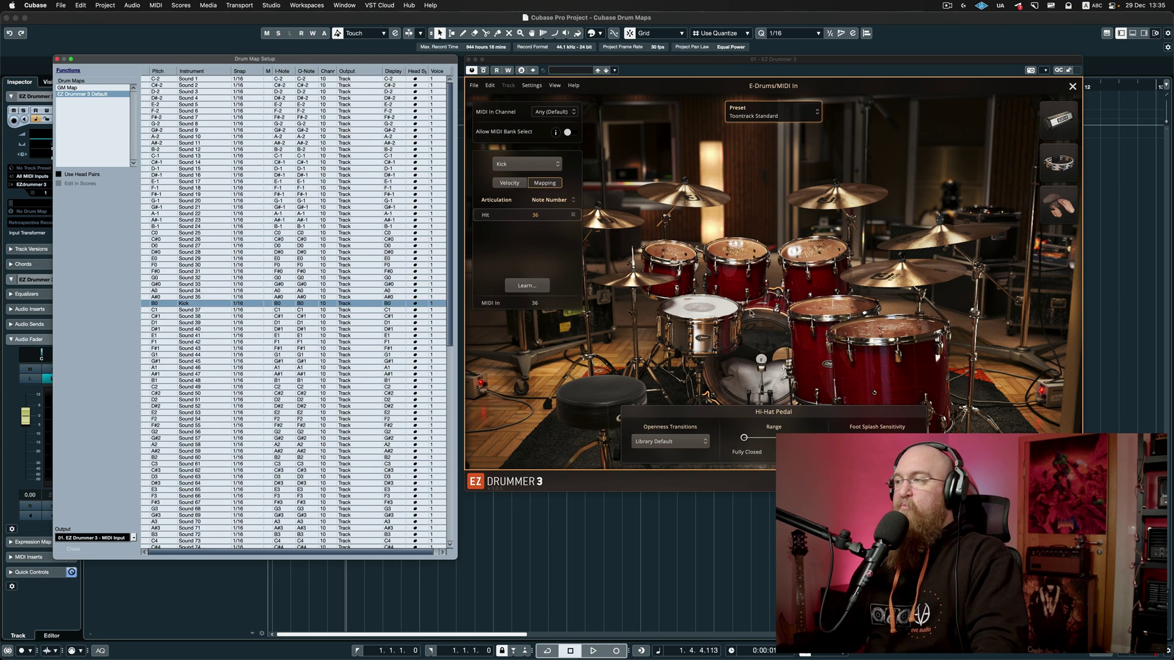
Show the snare's note mapping, audition C#1 and rename its drum map instrument as [Snr] Sidestick.
click(695, 311)
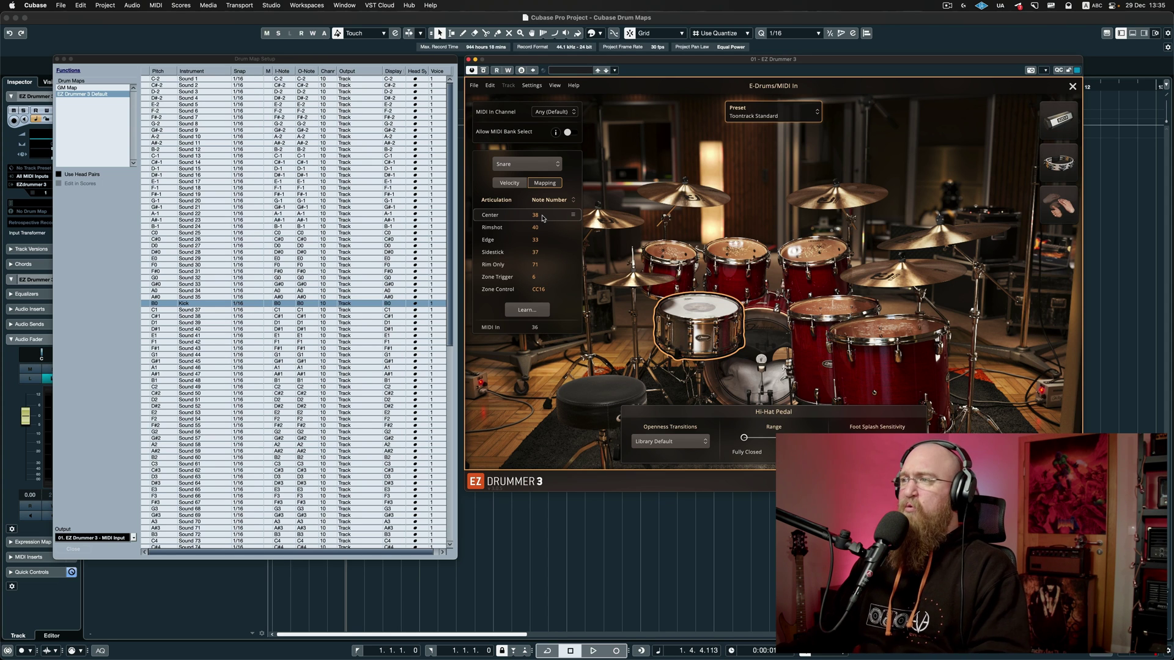
click(145, 317)
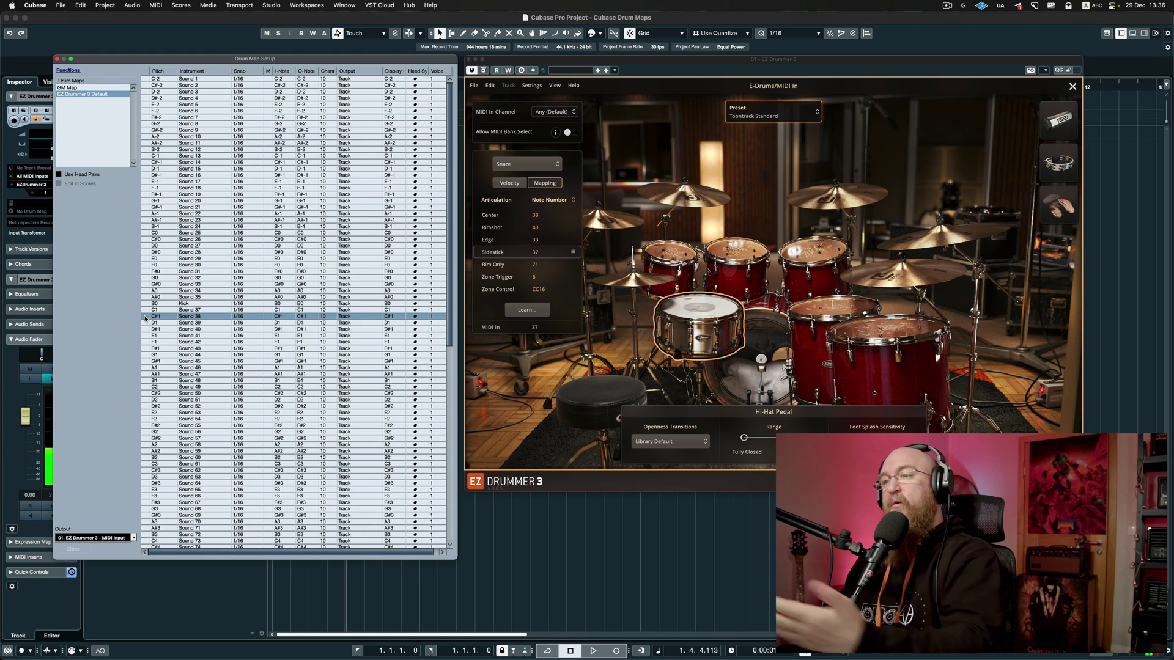
double_click(193, 316)
key(BackSpace)
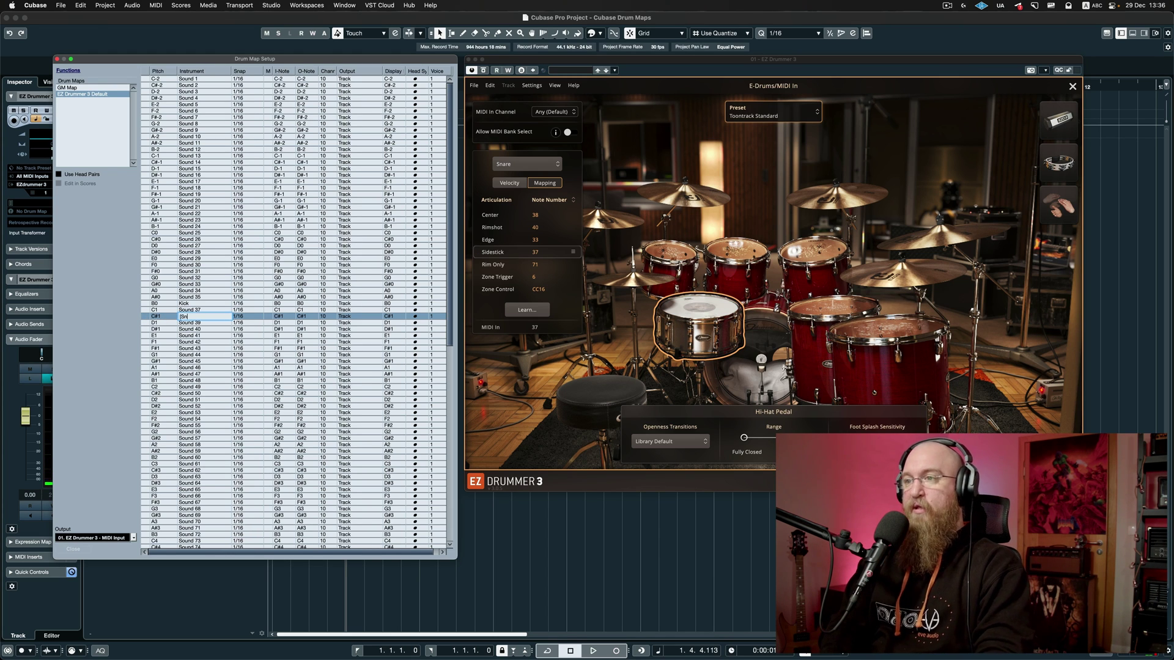
text([Snr] Sidestic)
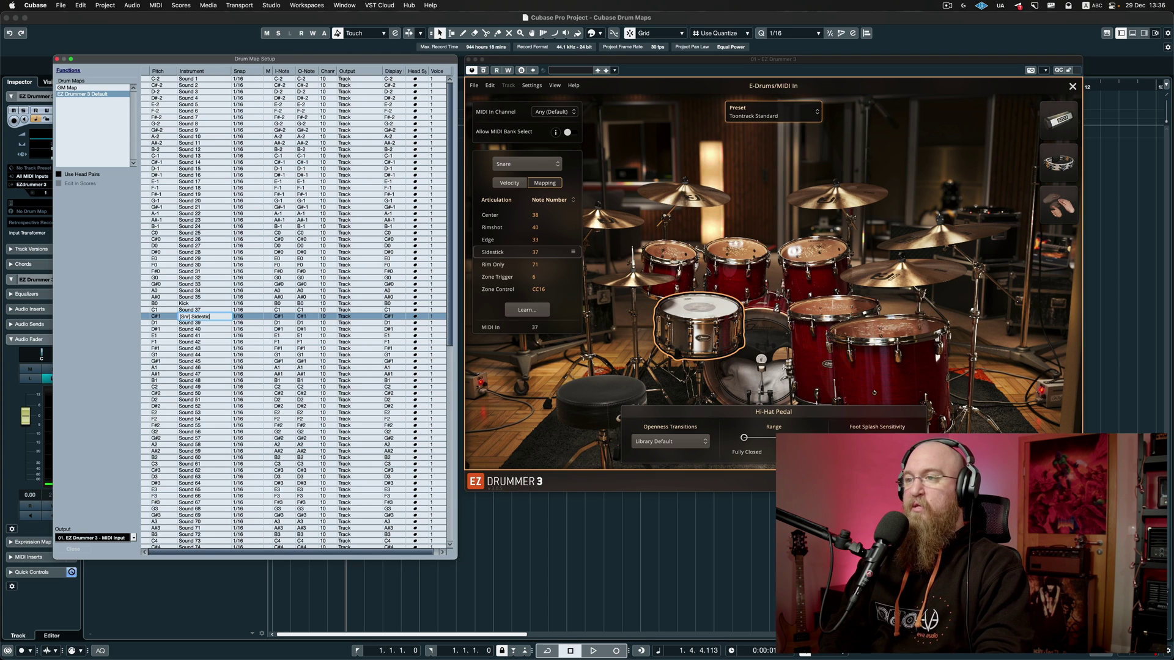
text(k)
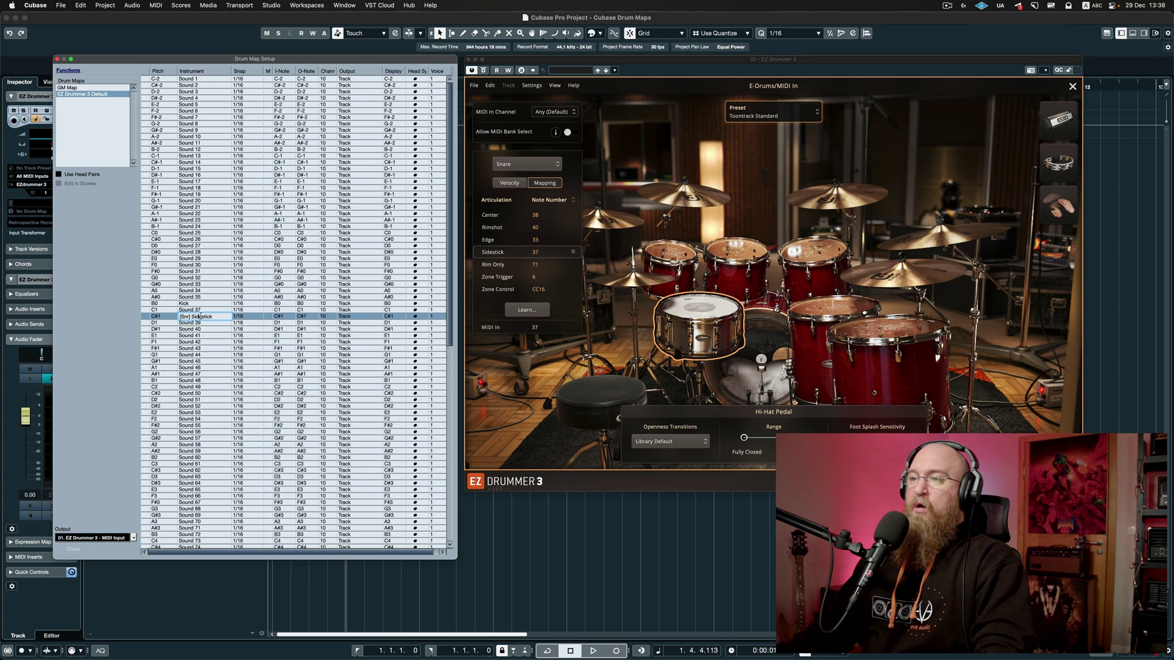
drag(191, 316, 168, 315)
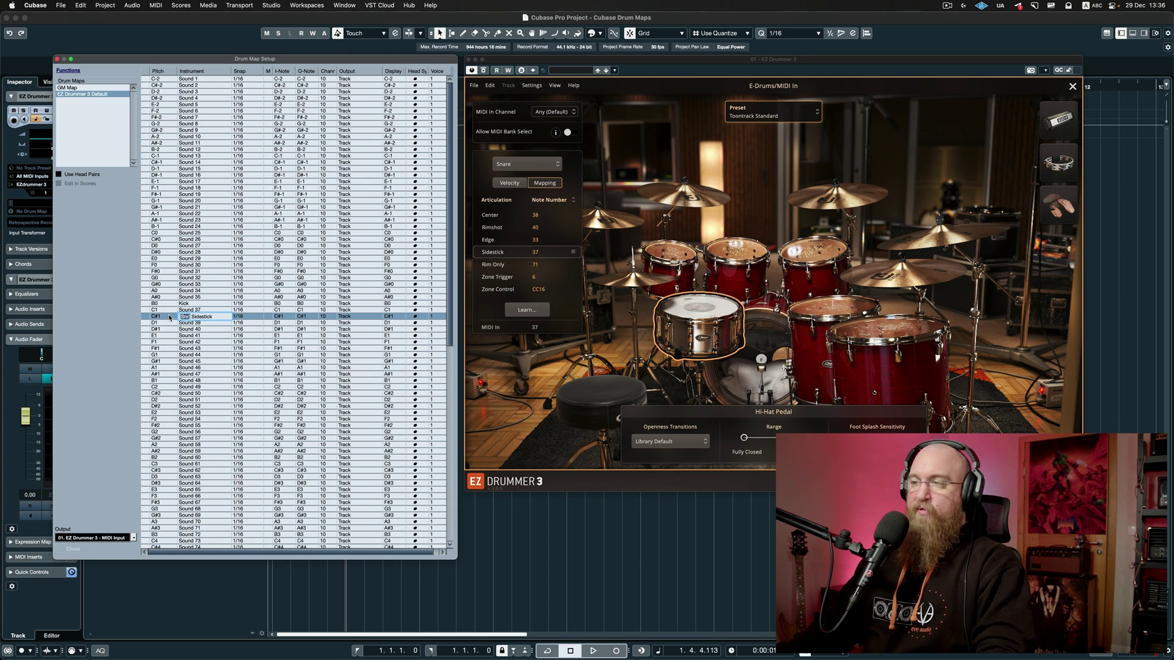
key(super+a)
click(167, 325)
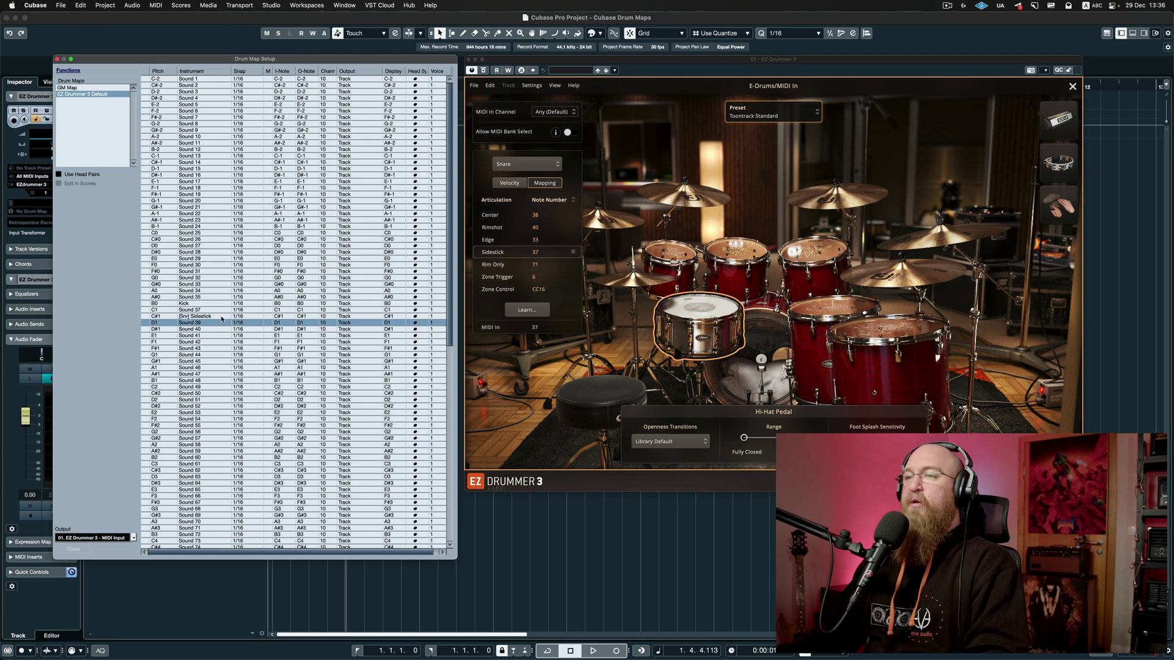
Audition C#1 and D1, and rename the D1 instrument in the drum map as [Snr] Center.
click(146, 318)
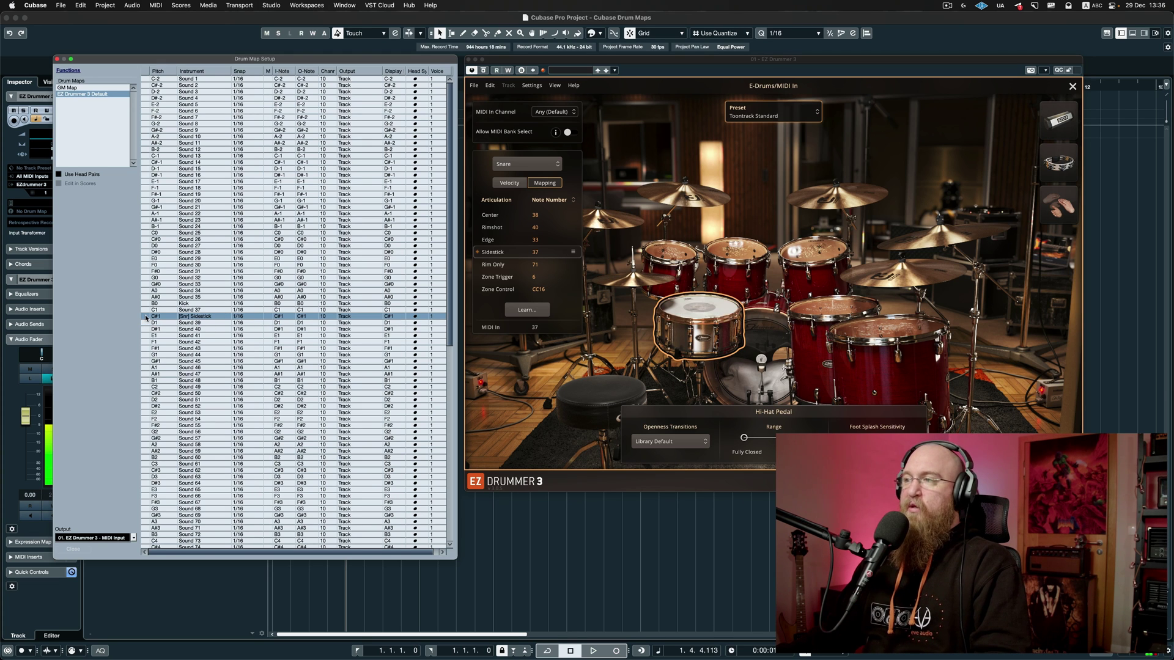
click(146, 324)
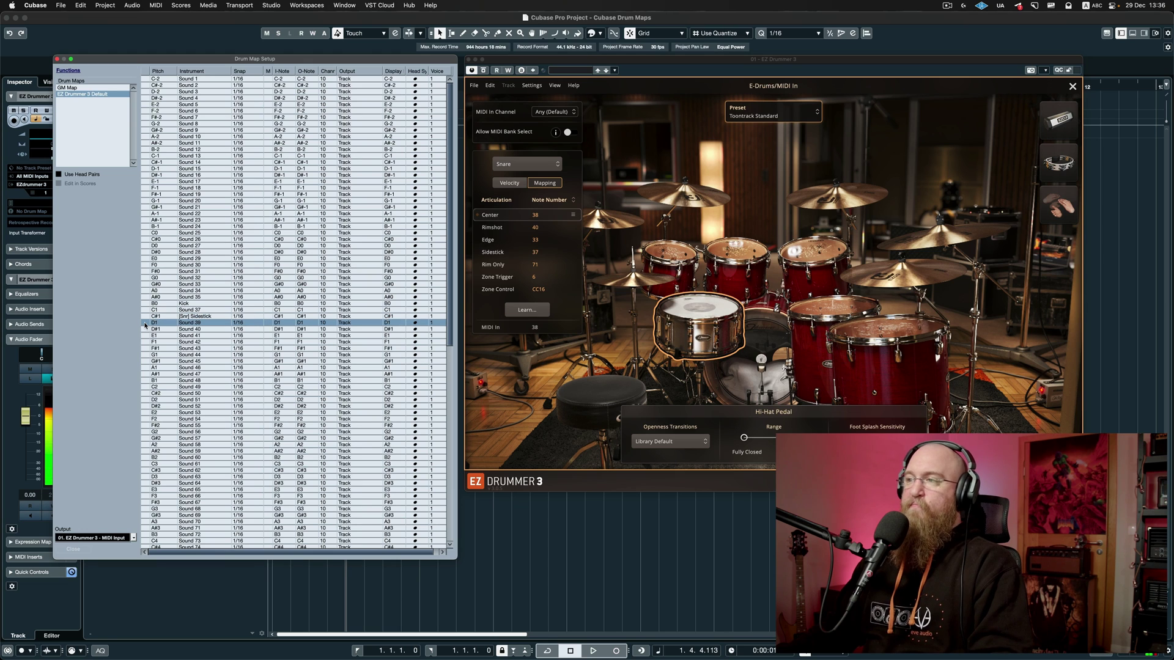
double_click(193, 324)
text([Snr] Center)
key(Return)
Audition D#1, clear its instrument name and mute the row in the drum map.
click(145, 331)
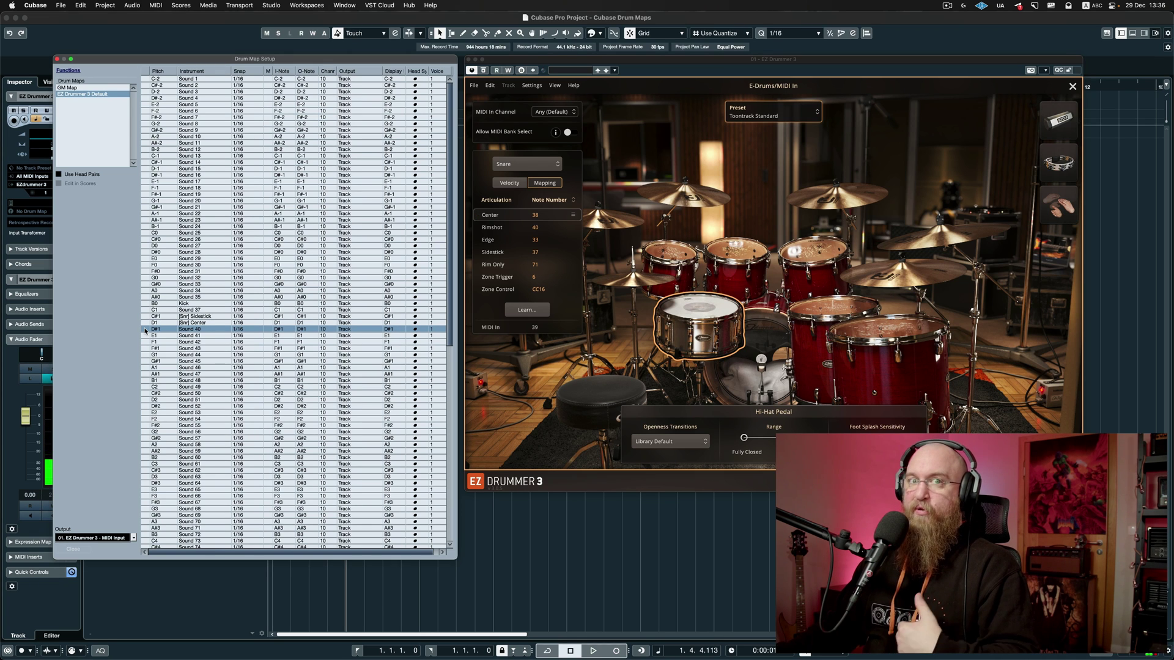
double_click(191, 329)
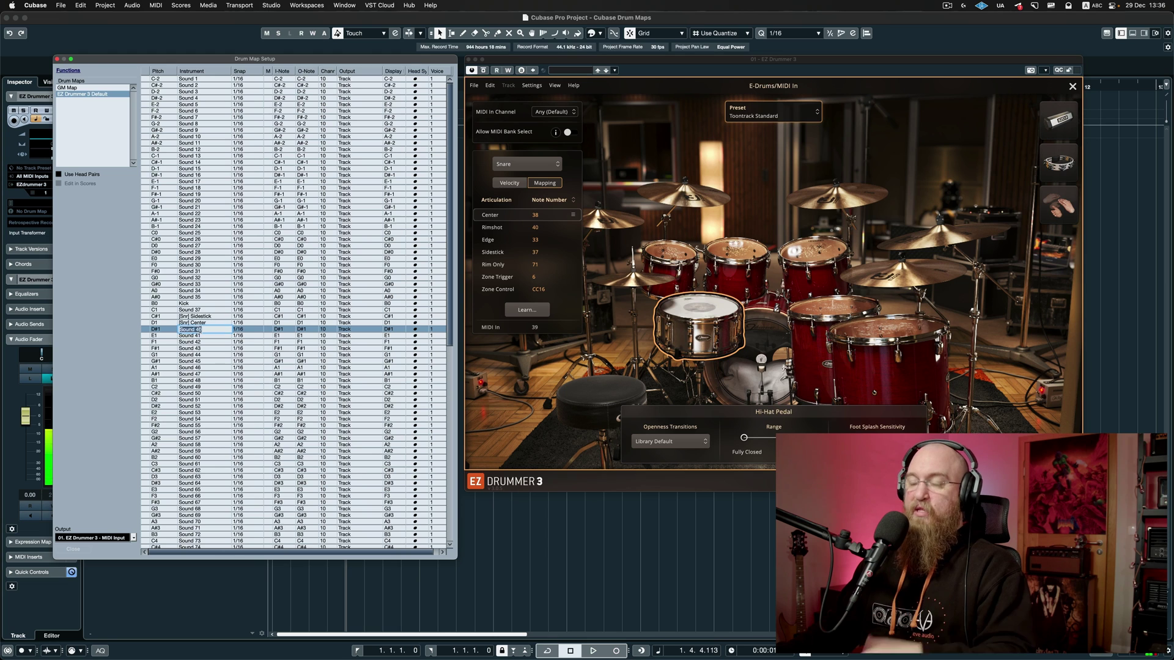
key(BackSpace)
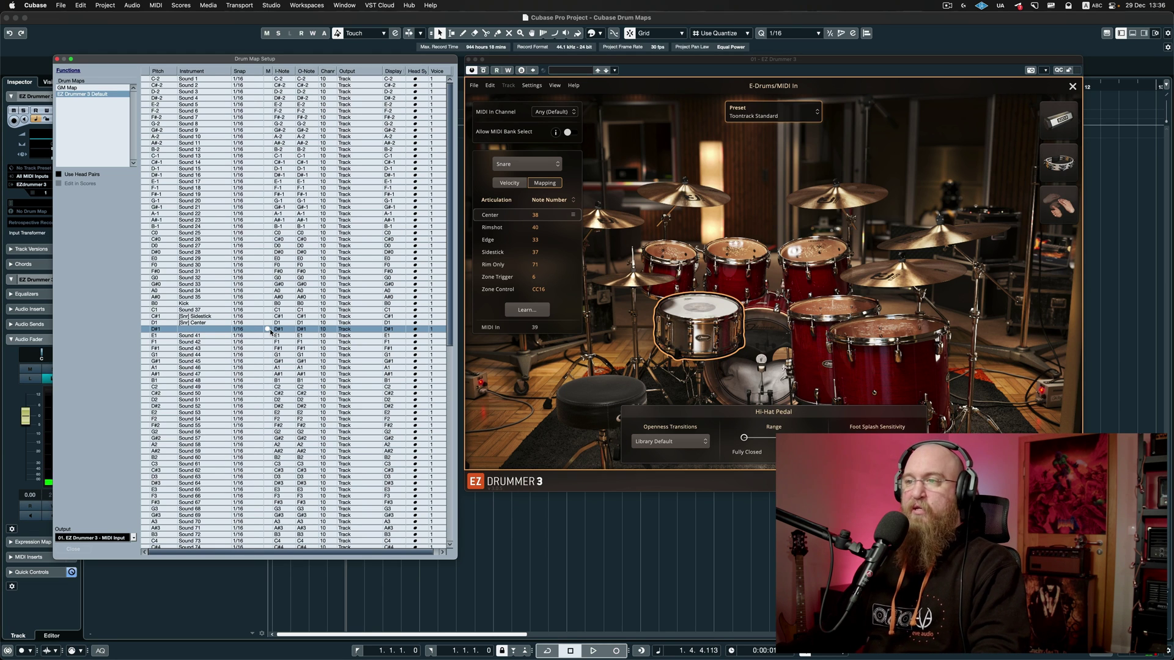
Audition C1, clear its instrument name and mute the row in the drum map.
click(147, 310)
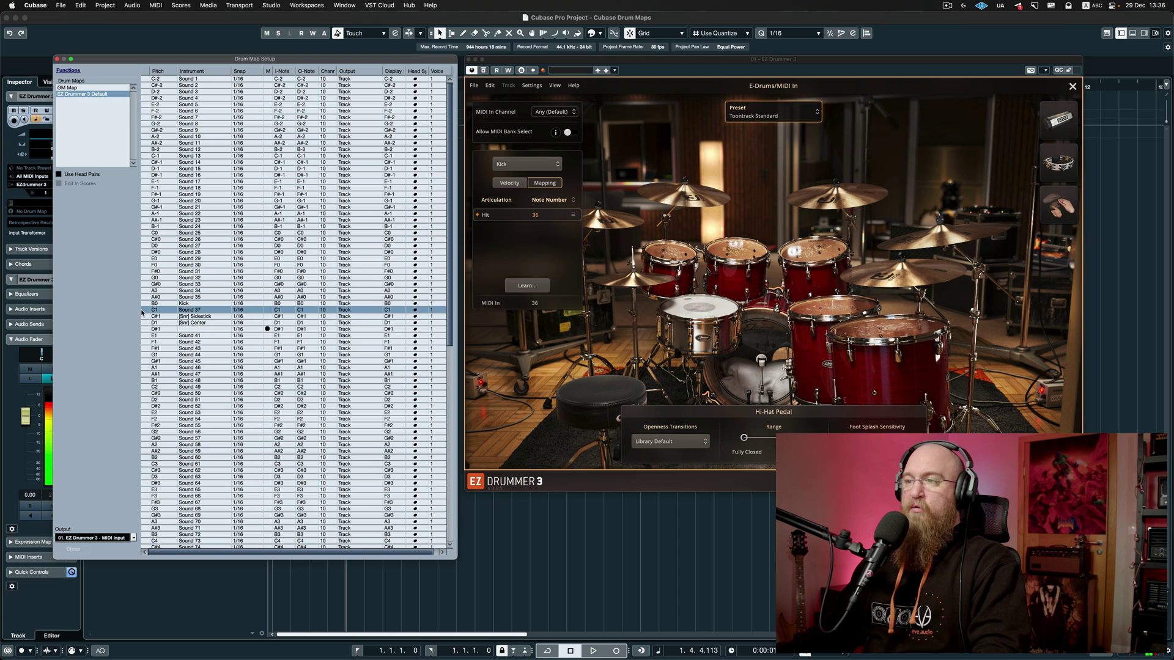
double_click(190, 310)
key(BackSpace)
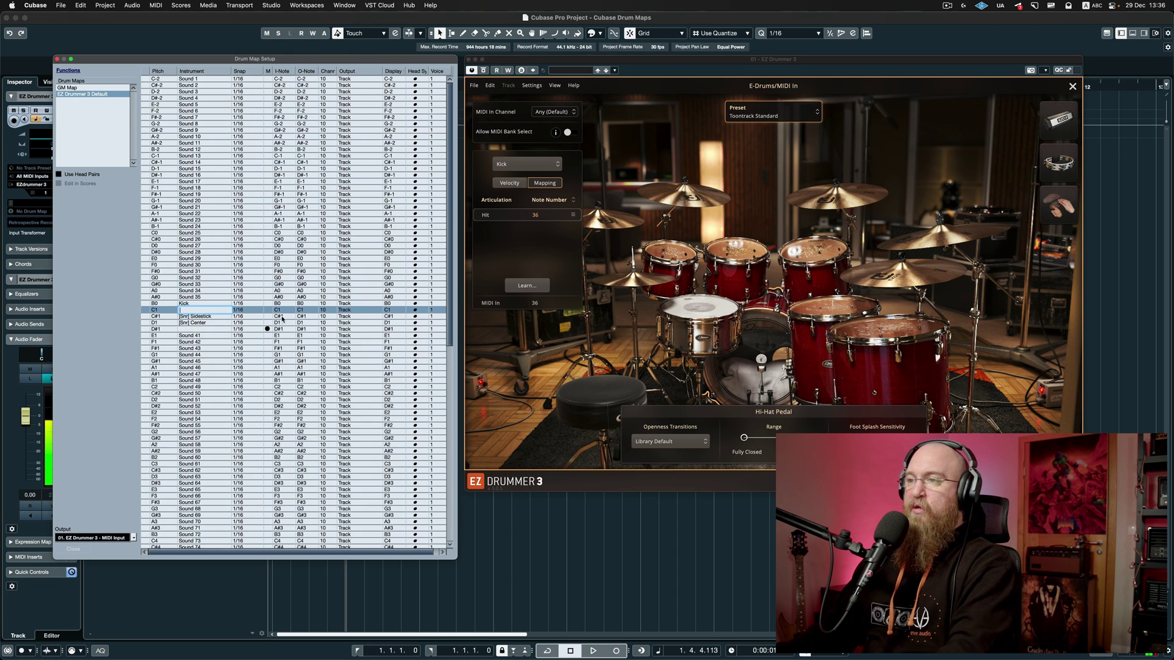
Audition E1 and rename its drum map instrument as [Snr] Rimshot.
click(146, 336)
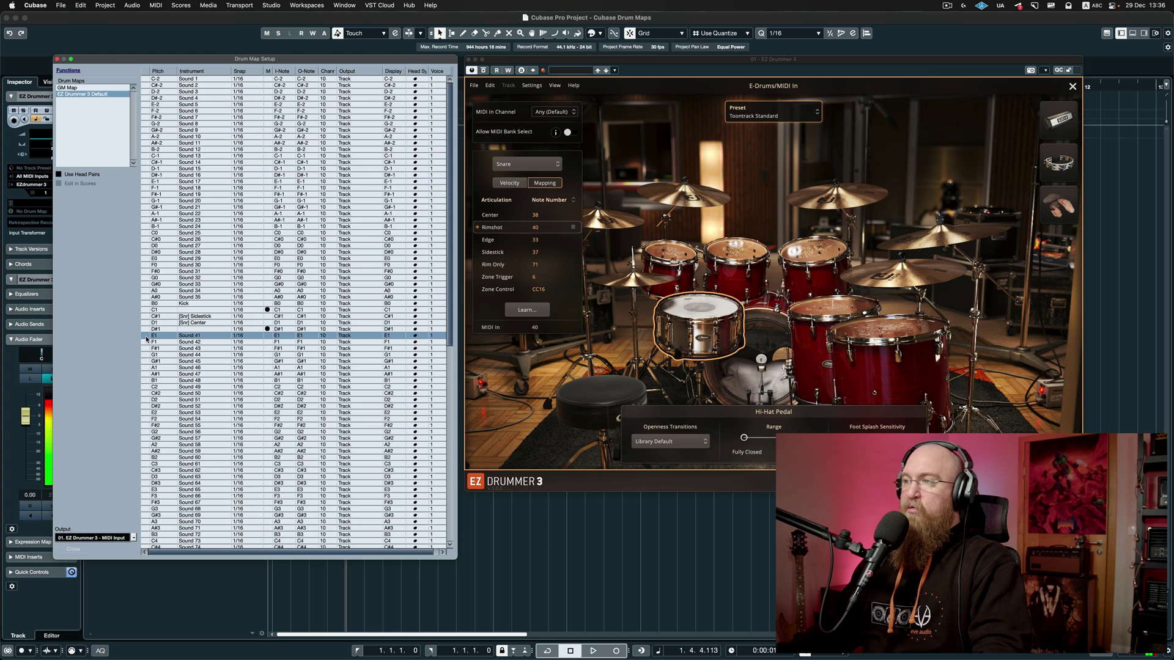
double_click(208, 336)
text([Snr])
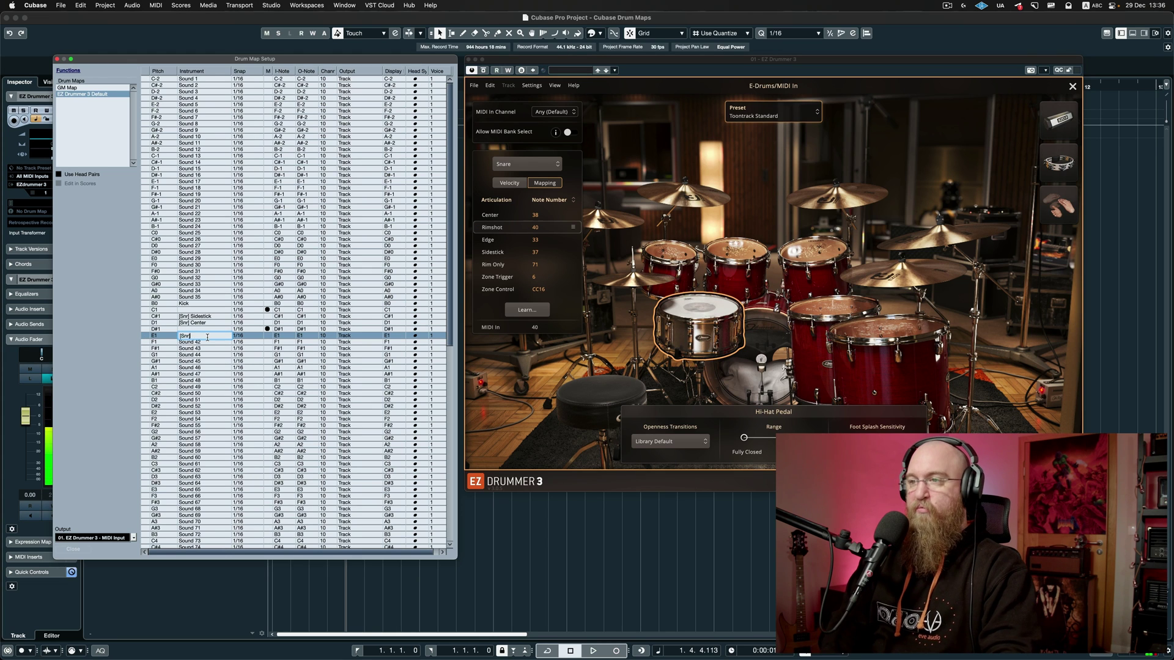
text( Rimshot)
key(Return)
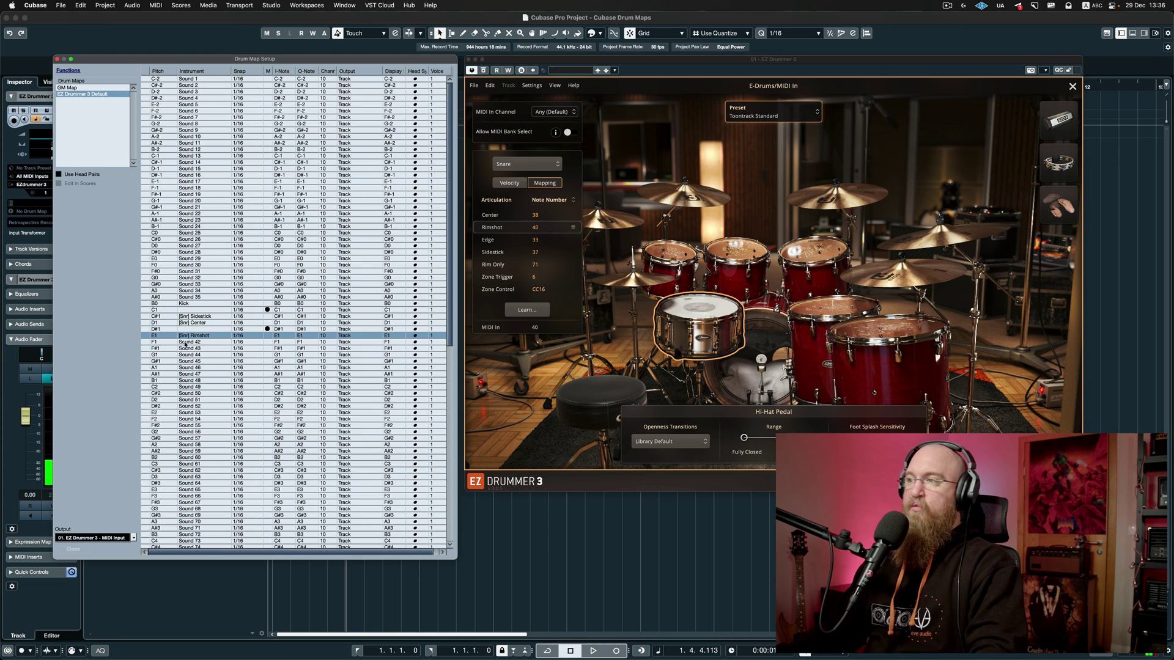
Show the snare's note mapping again, audition G#0 and A0, and rename the A0 instrument as [Snr] Edge.
click(145, 342)
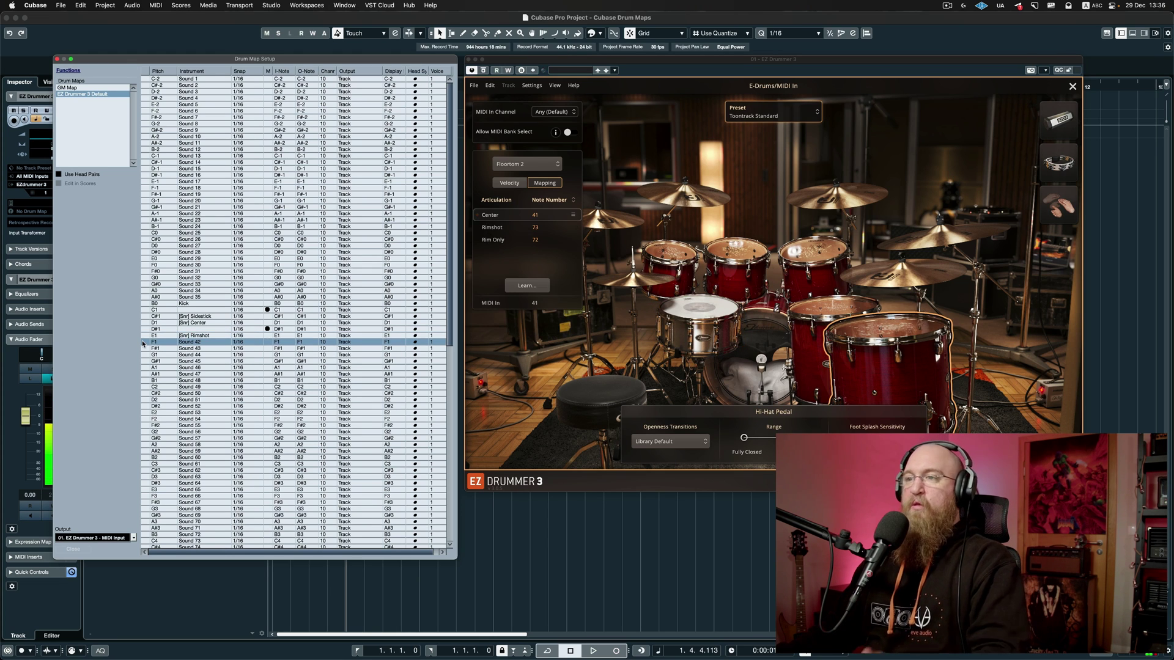
click(145, 337)
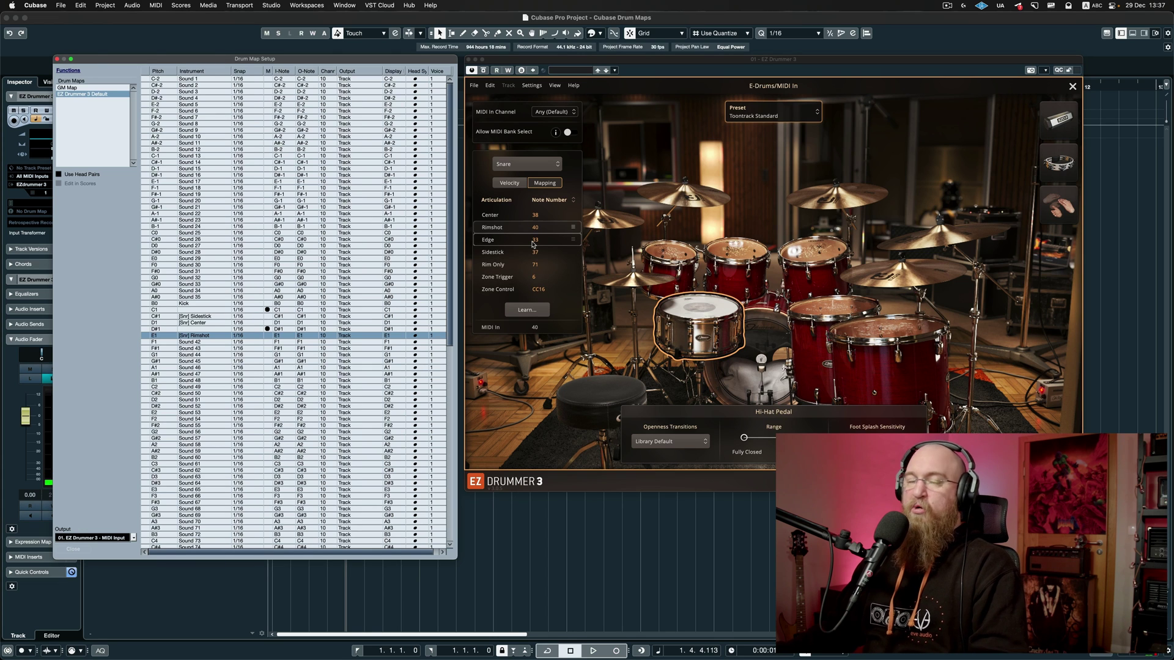
click(150, 285)
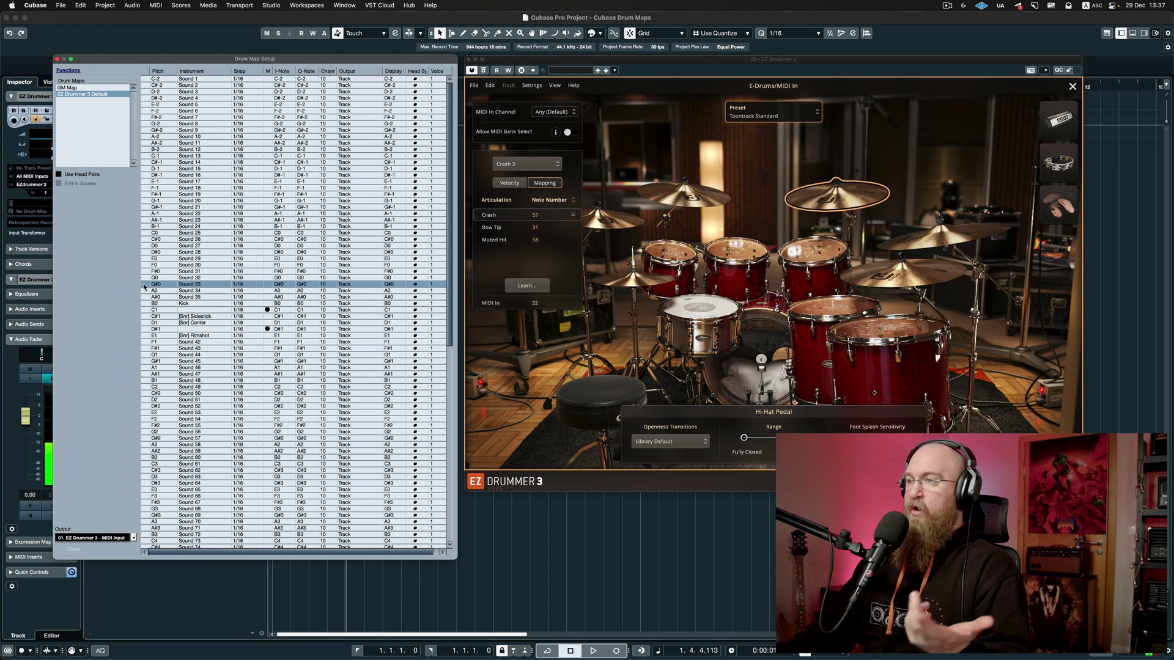
click(208, 287)
click(208, 286)
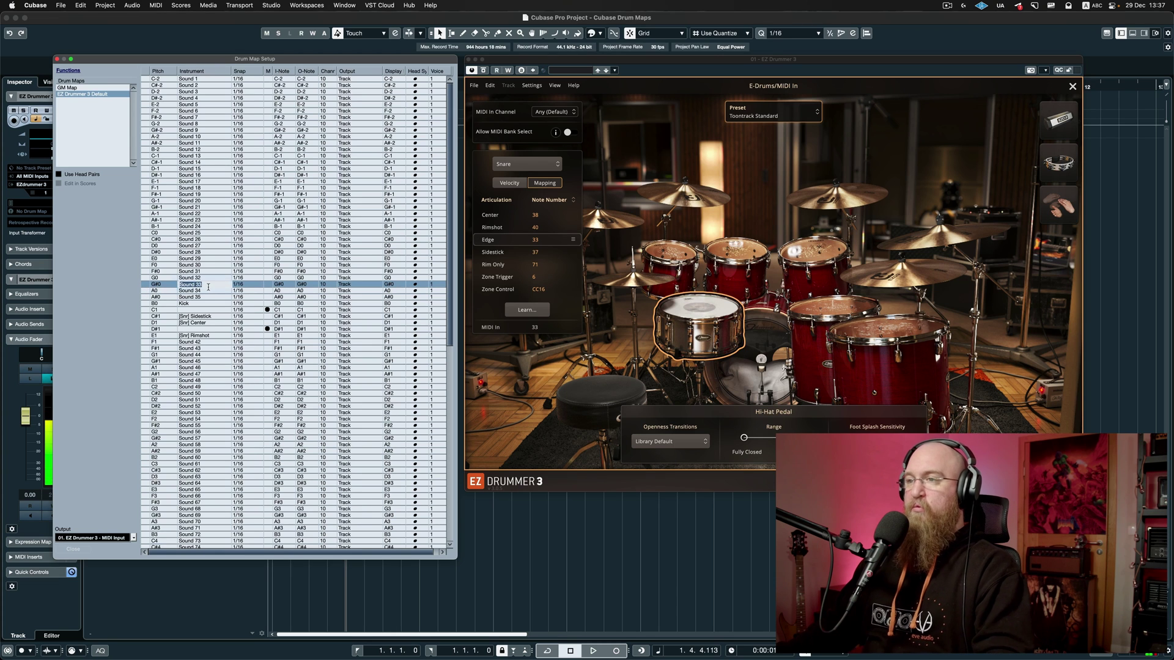
click(204, 292)
click(204, 293)
text([Snr] Edge)
key(Return)
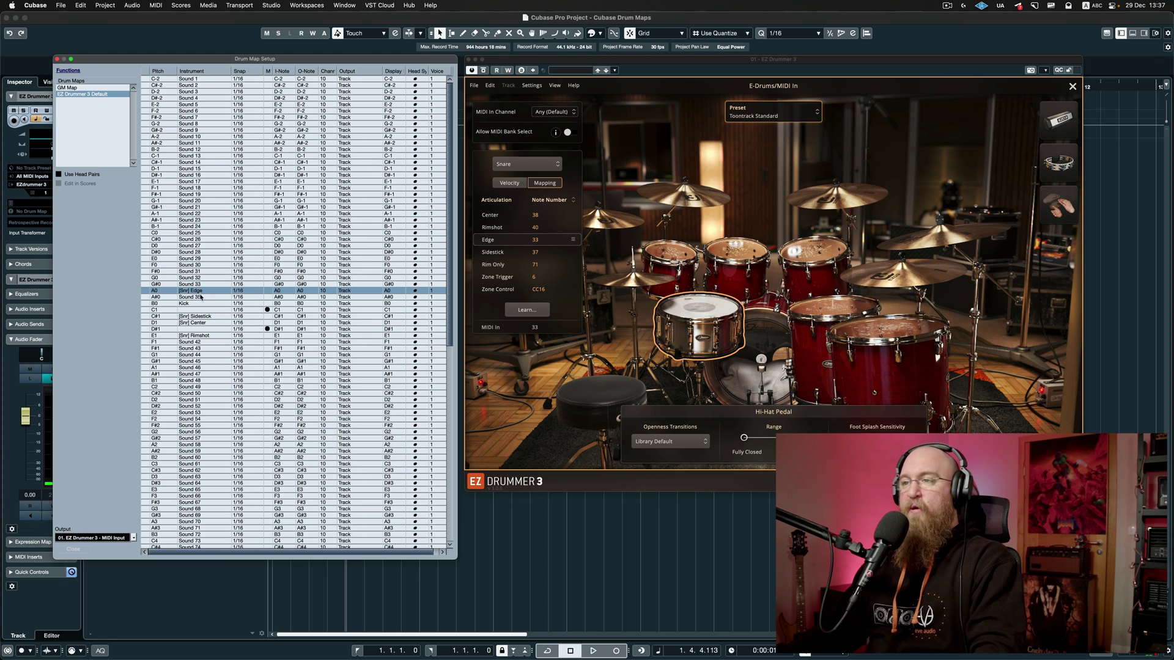
Audition A#0, clear its instrument name and mute the row in the drum map.
click(148, 298)
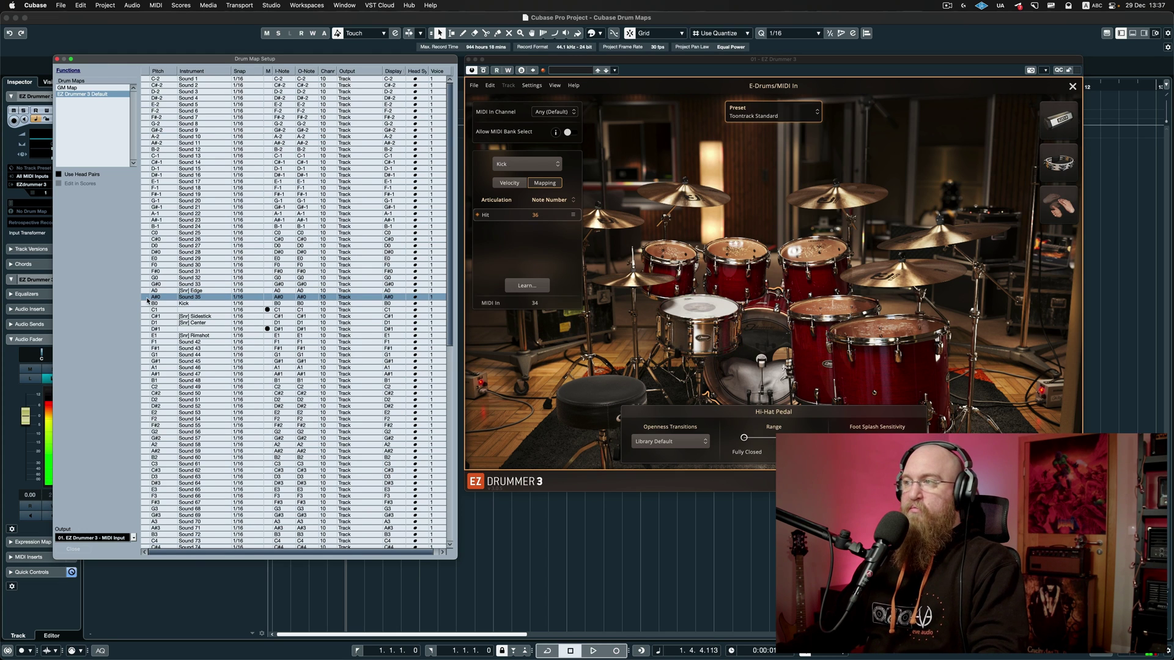
double_click(198, 298)
key(BackSpace)
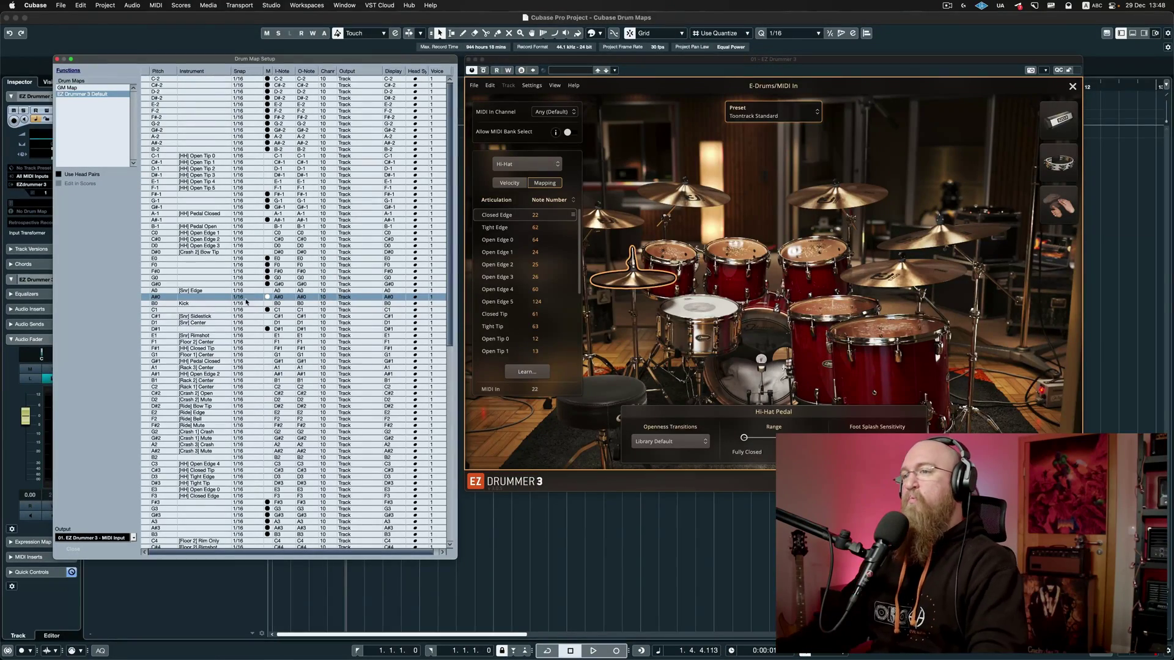
Review the fully named drum map and move the Kick row to the start of the list.
scroll(219, 242, down, 10)
scroll(218, 242, up, 10)
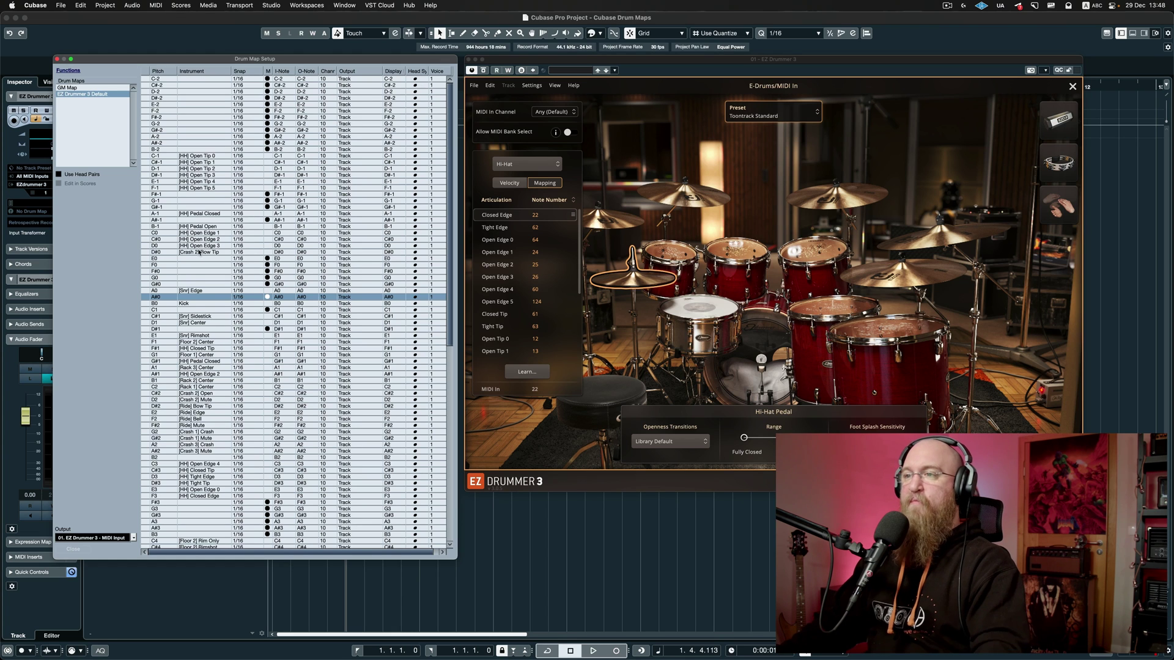
drag(199, 307, 192, 81)
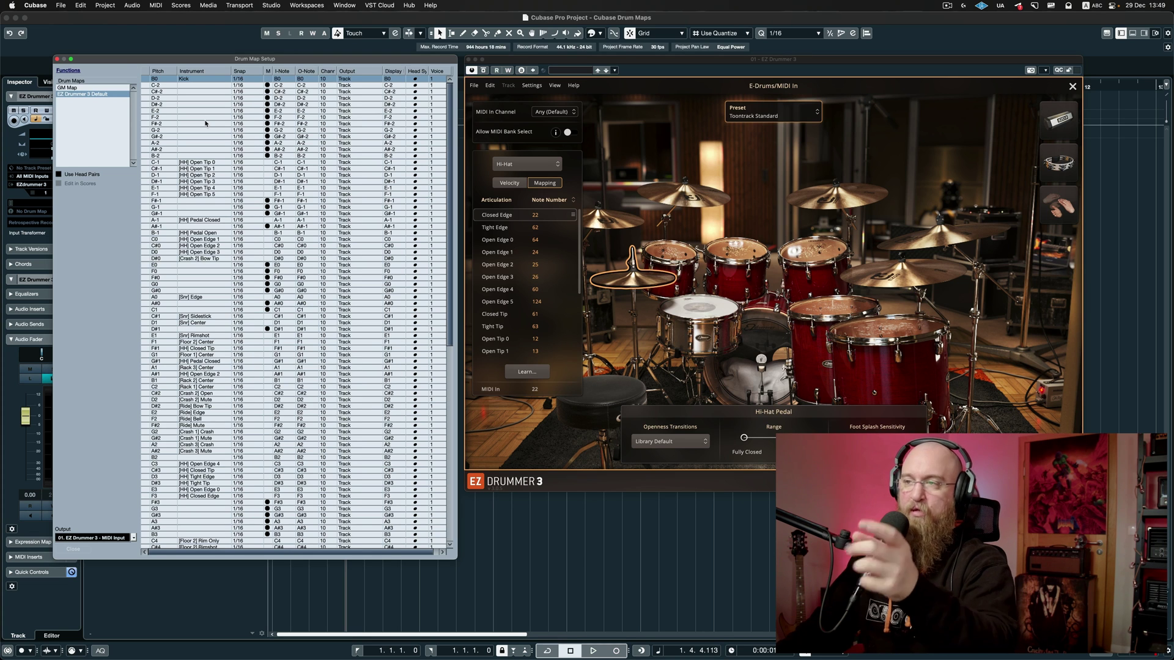
Move the [Snr] Edge, Sidestick, Center and Rimshot rows up together near the Kick row.
drag(189, 297, 192, 125)
drag(195, 317, 195, 129)
drag(196, 322, 196, 134)
drag(194, 336, 194, 139)
Move [HH] Open Edge 5 up the list and order the snare rows under Kick as Center, Edge, Rimshot, Sidestick and Rim Only.
scroll(194, 416, down, 5)
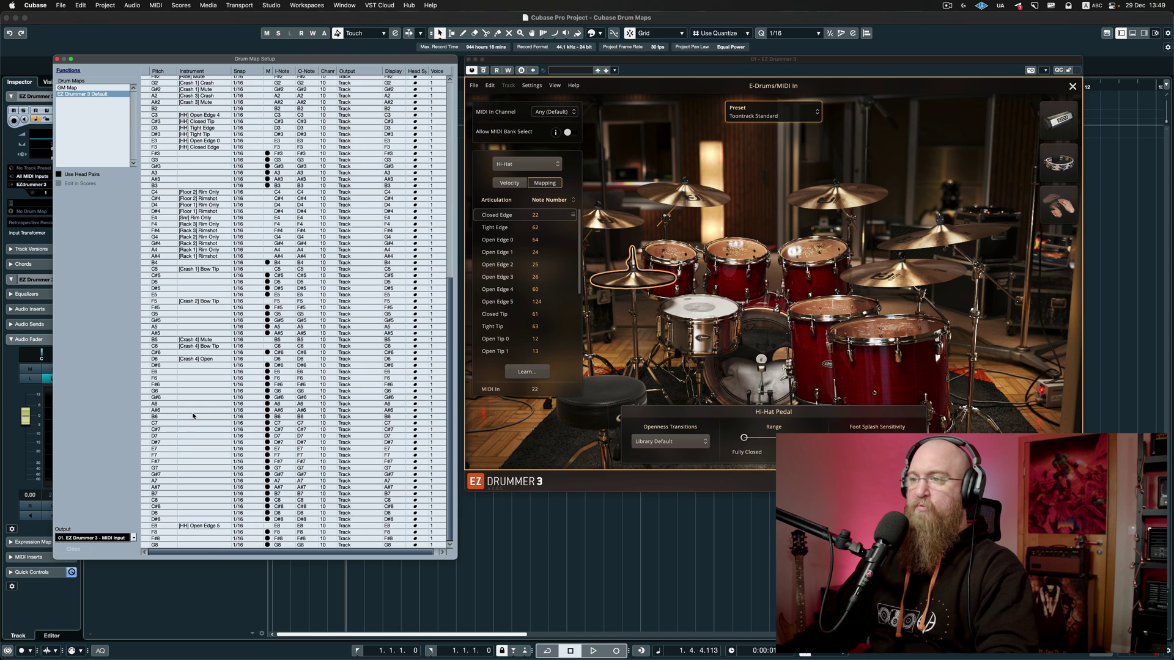
drag(195, 525, 196, 179)
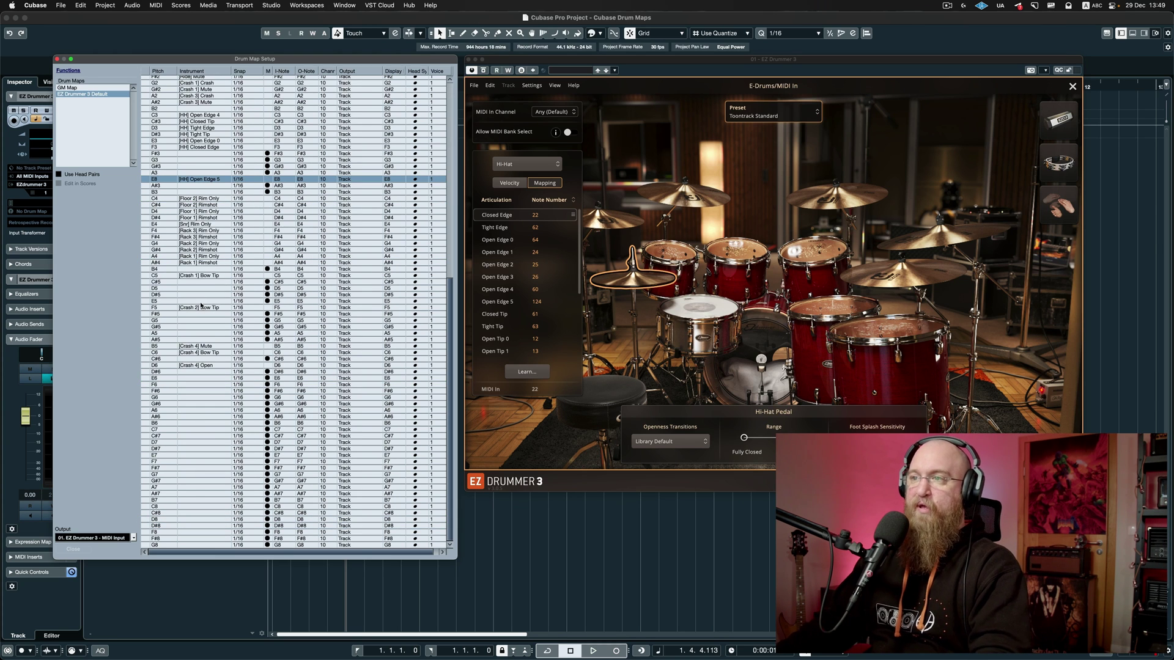
scroll(202, 223, up, 10)
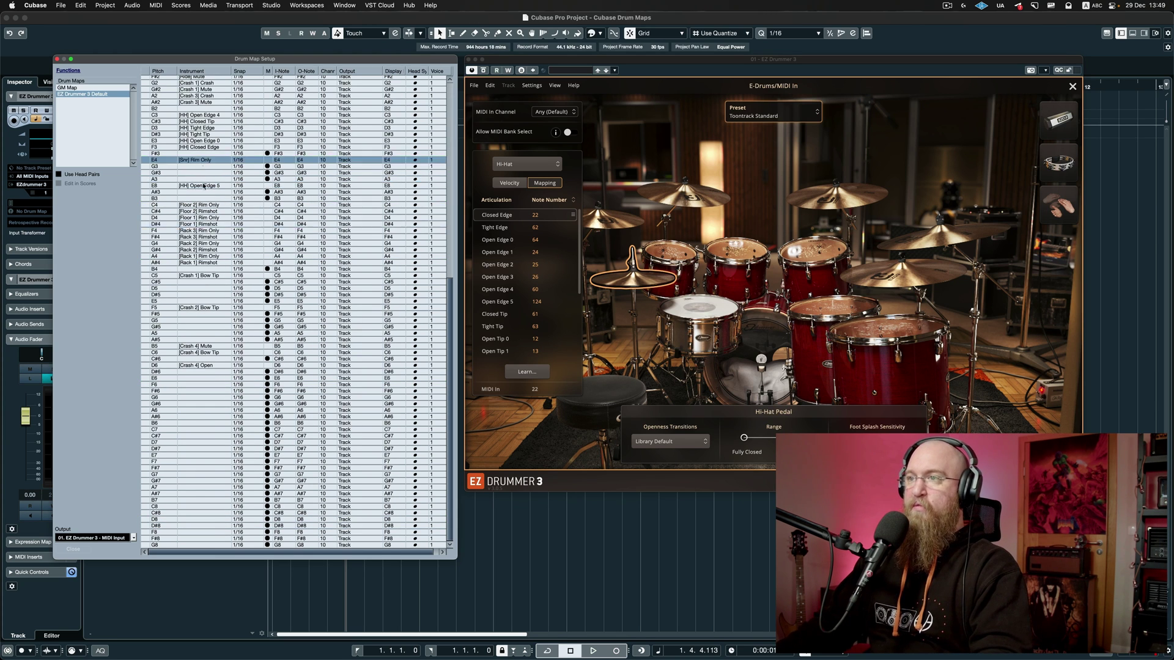
drag(200, 509, 202, 83)
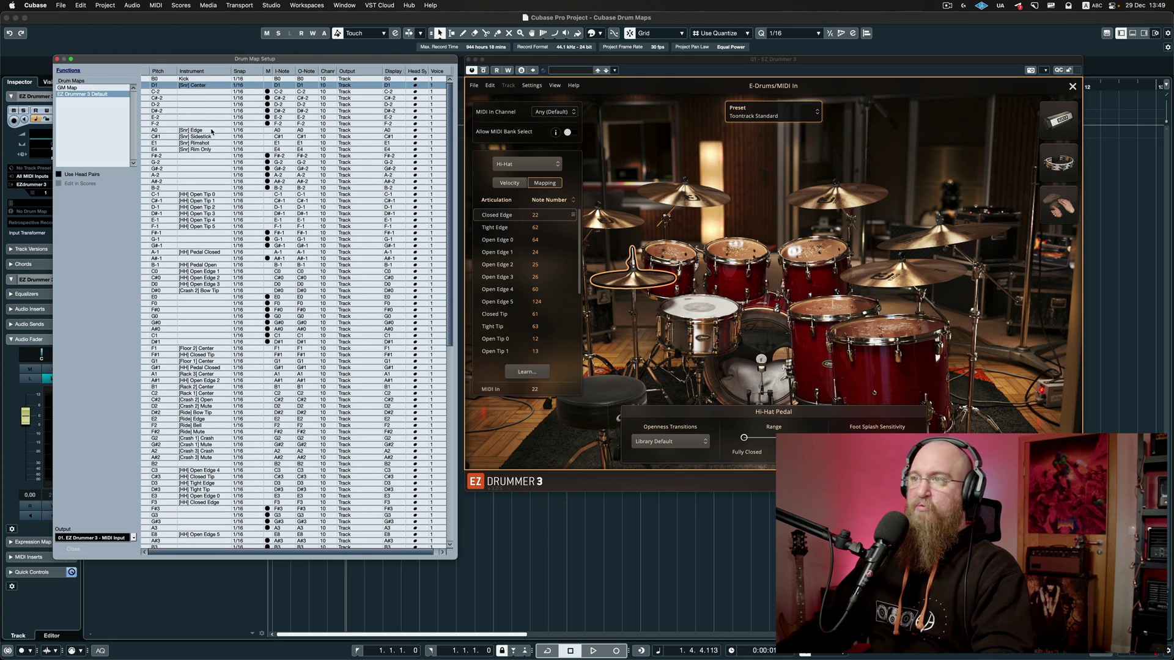
drag(203, 134, 199, 111)
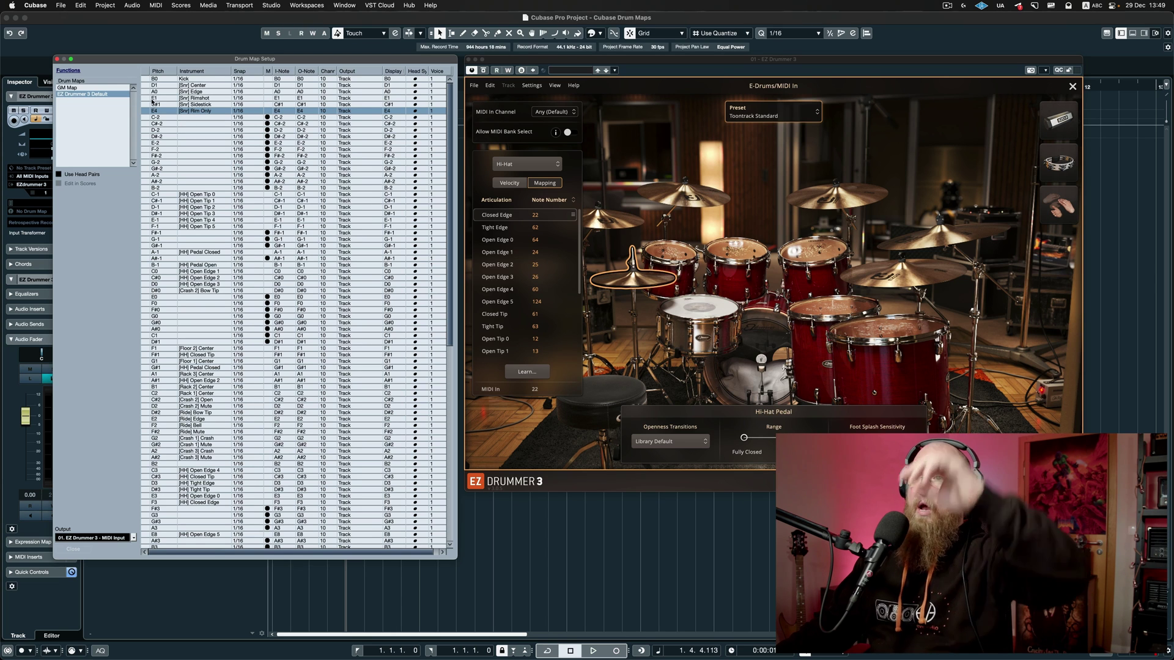
Audition the reordered Kick row and the five snare articulations in sequence.
click(145, 80)
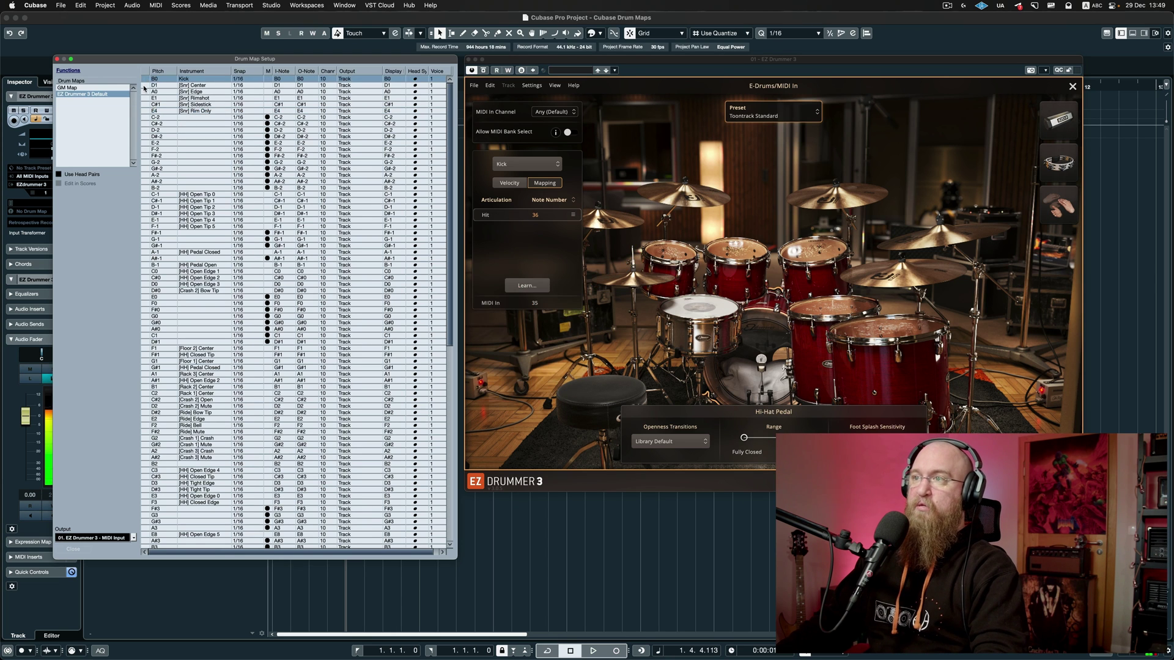
click(145, 85)
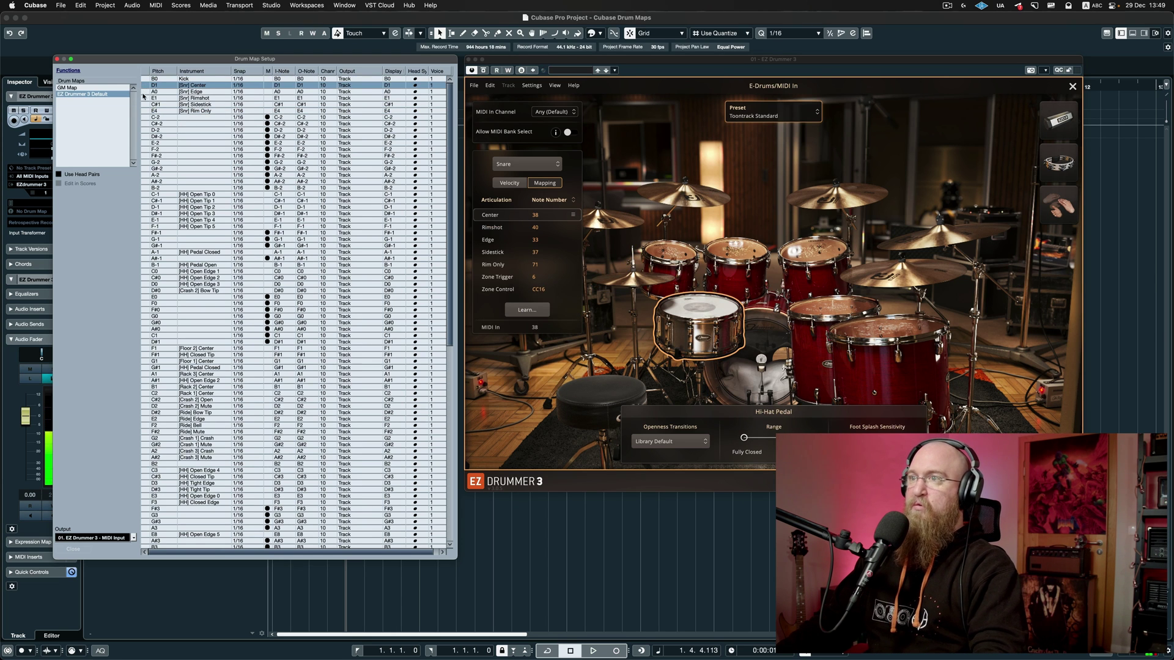
click(145, 92)
click(143, 98)
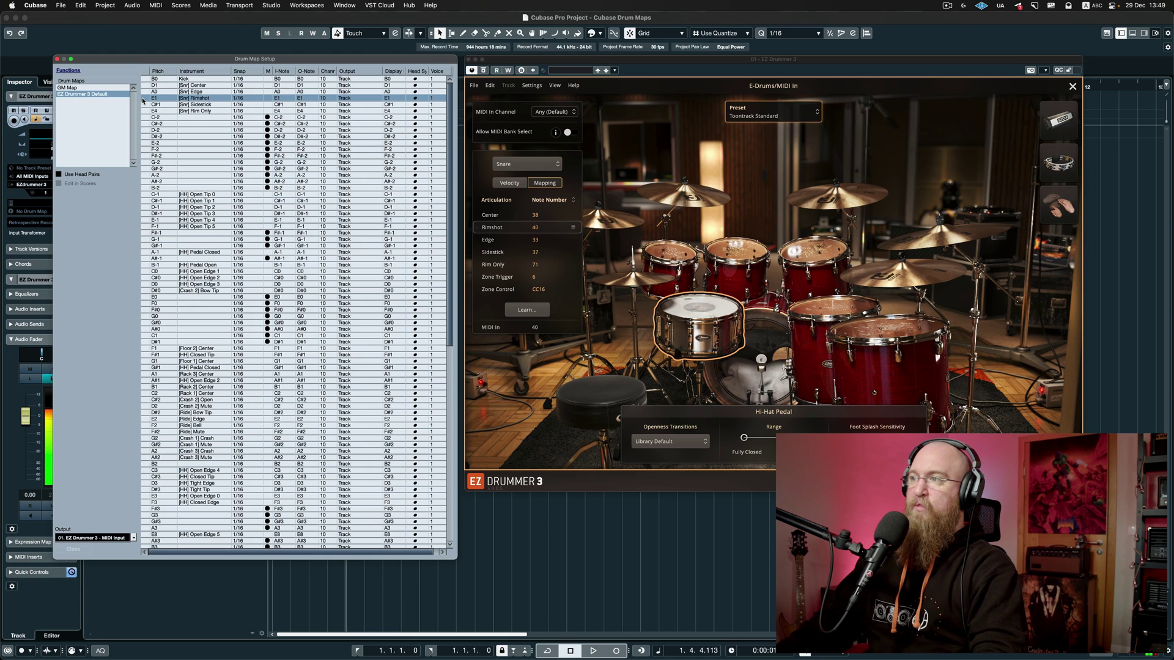
click(143, 106)
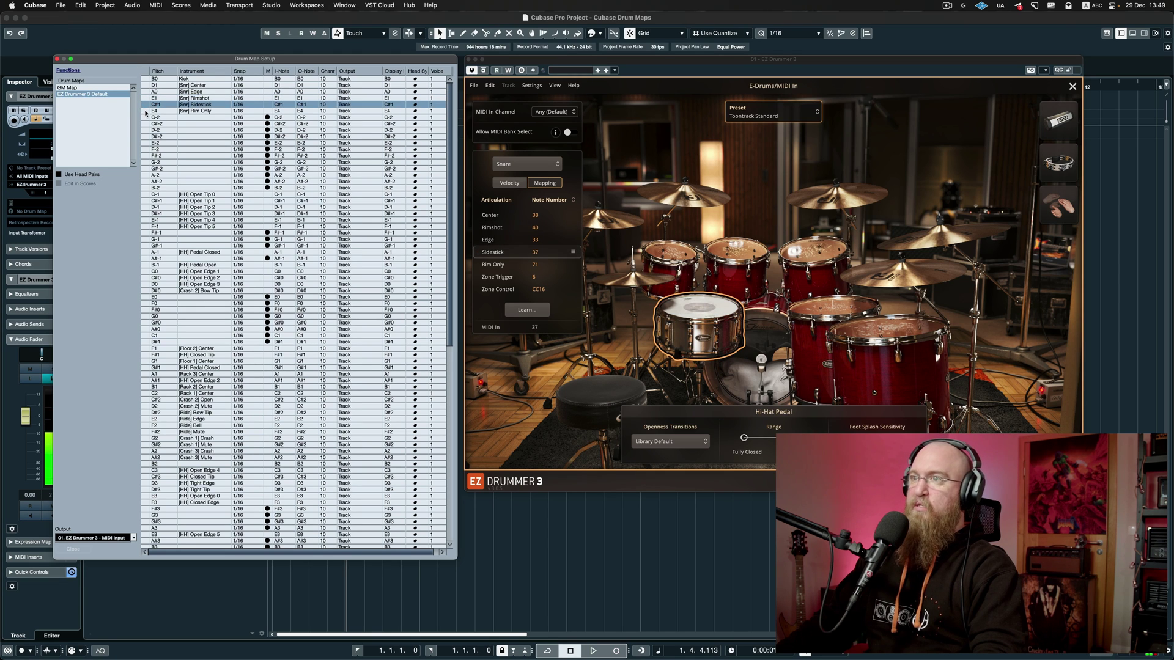
click(147, 112)
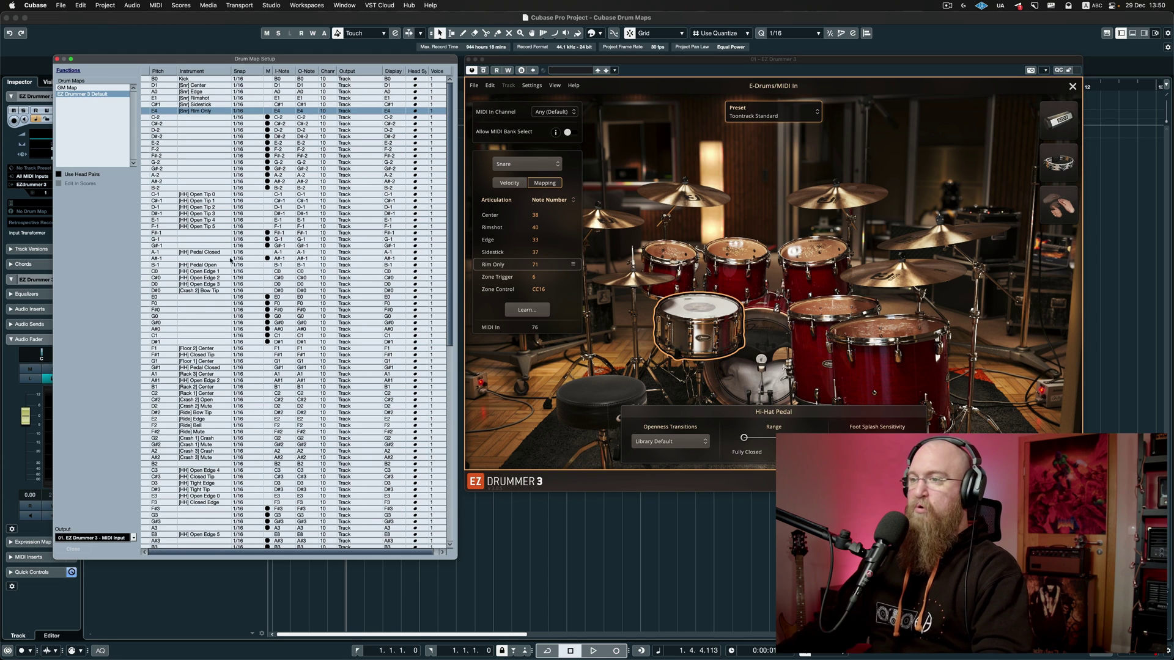
Group the remaining rows below the snares as Rack 1–3, Floor 1–2, HH, Ride and Crash 1–4, placing the muted unused notes last.
drag(206, 394, 201, 116)
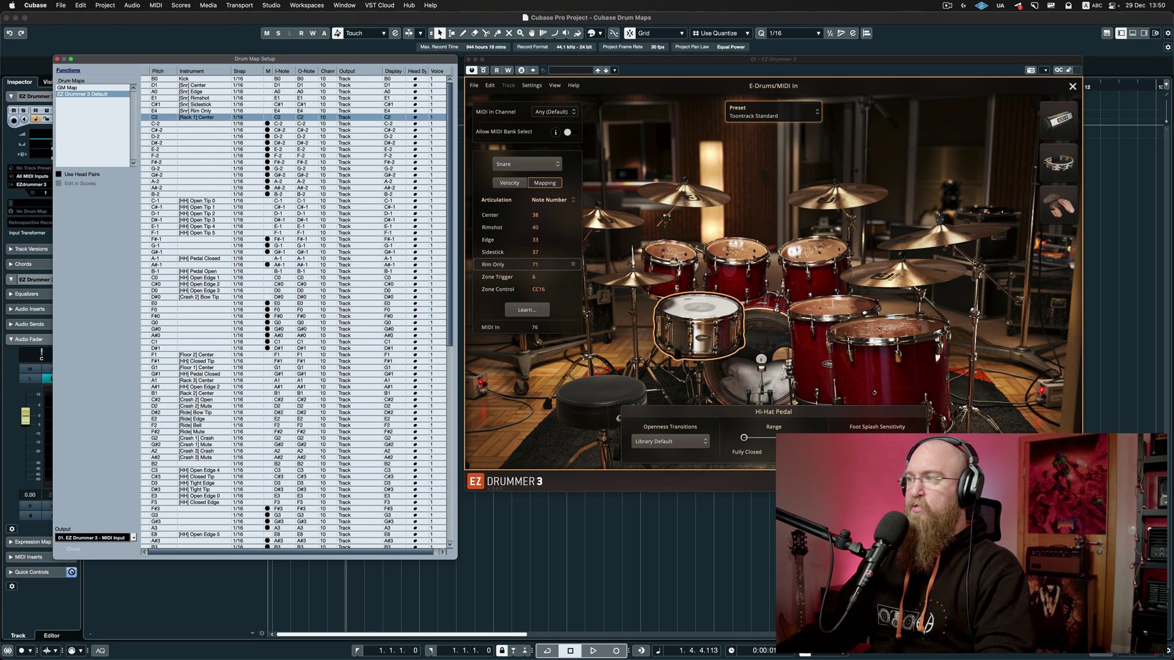
scroll(177, 405, down, 5)
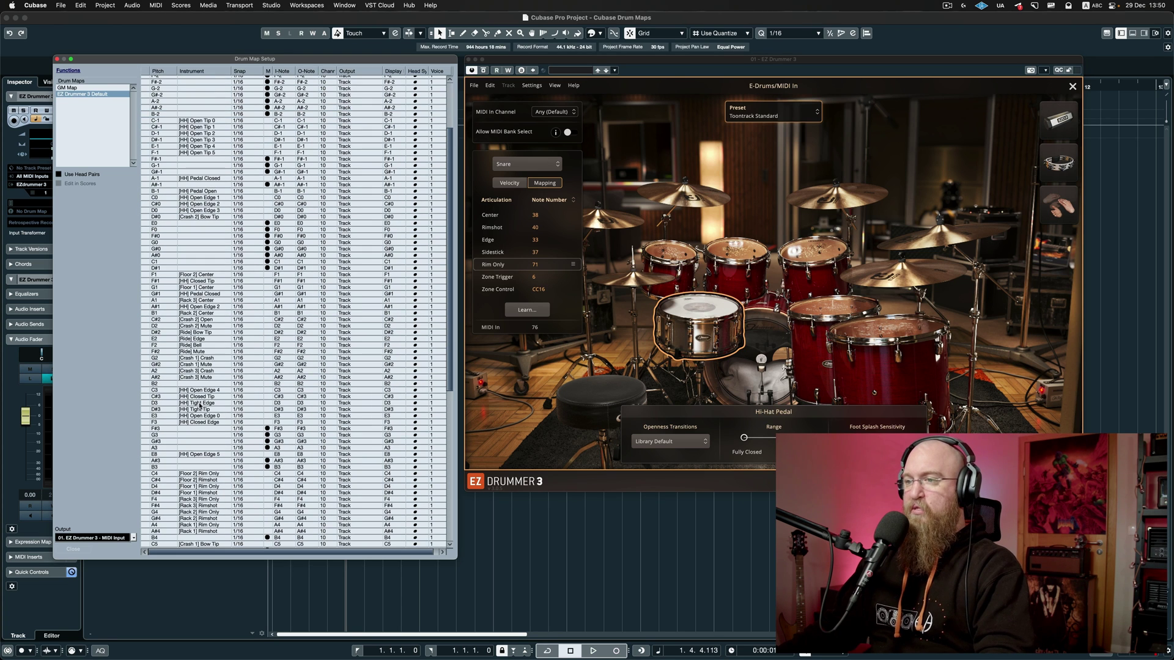
scroll(209, 488, down, 2)
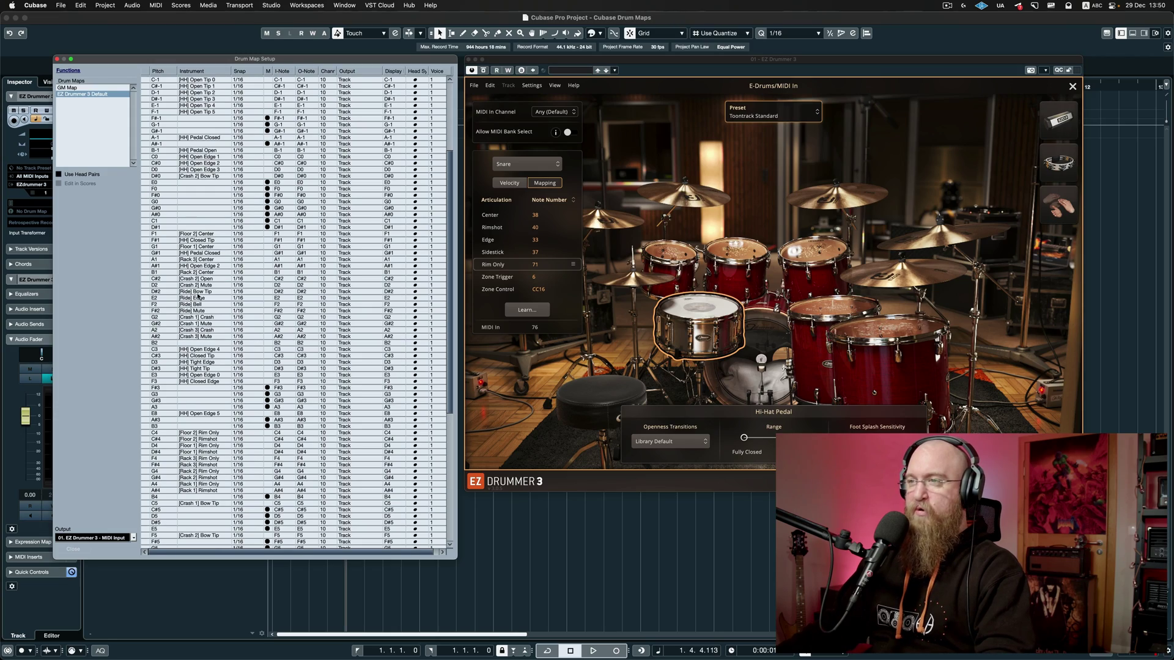
scroll(203, 279, up, 6)
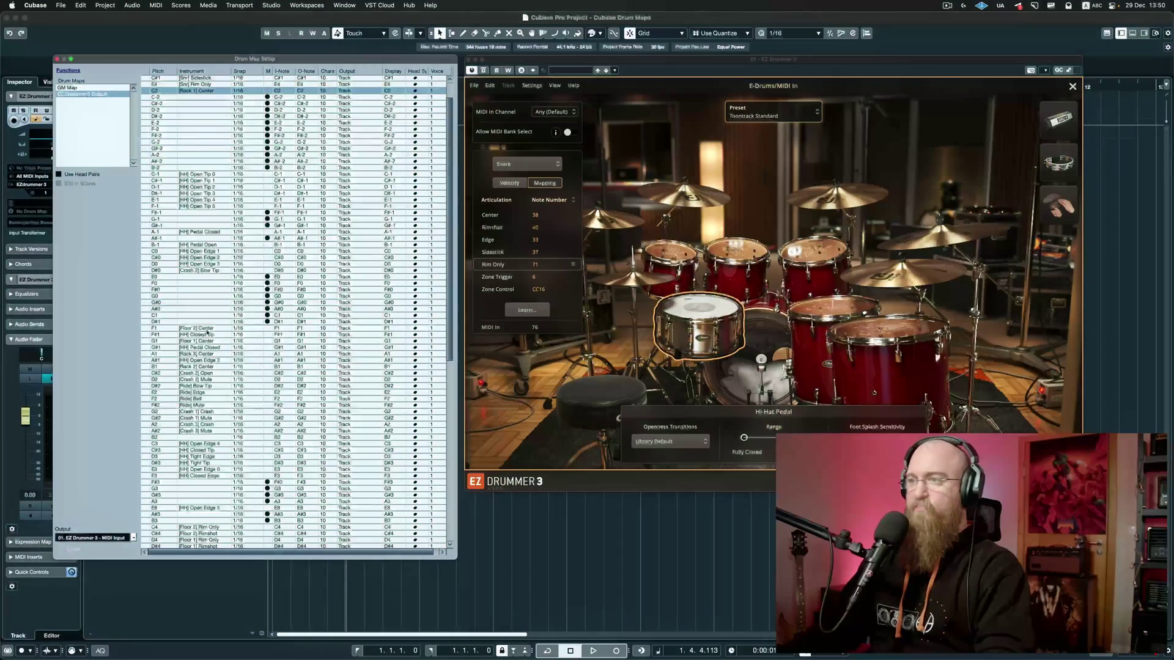
drag(202, 360, 202, 120)
scroll(201, 256, down, 2)
drag(202, 527, 201, 142)
drag(211, 394, 202, 160)
drag(201, 522, 202, 178)
scroll(201, 306, down, 2)
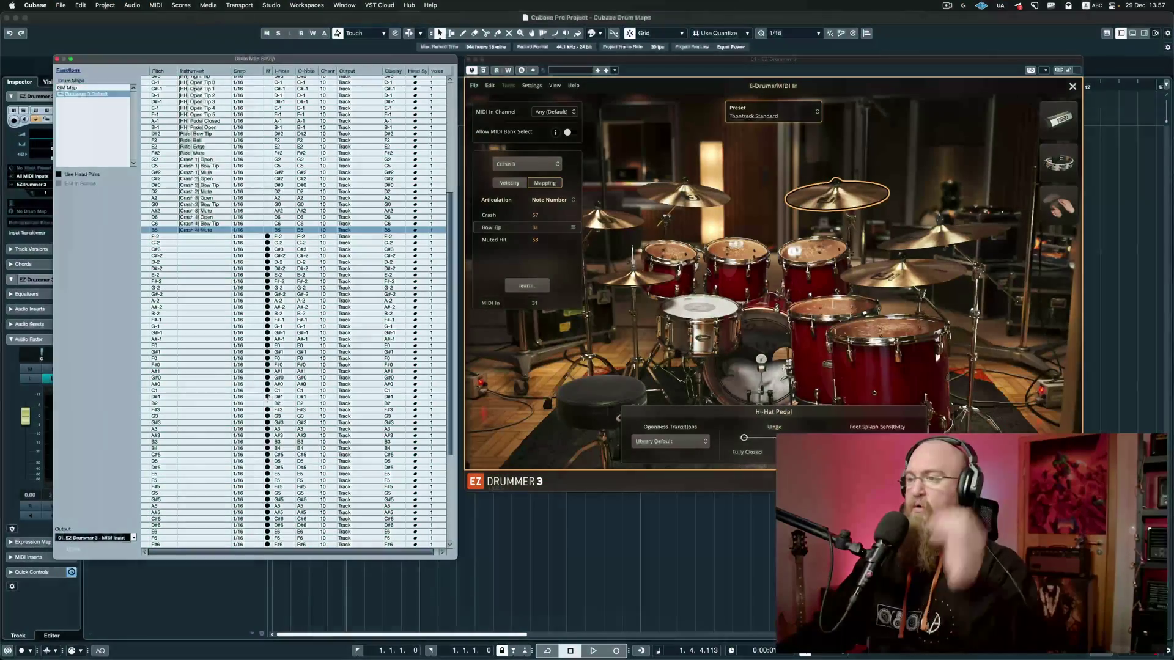
scroll(215, 379, up, 5)
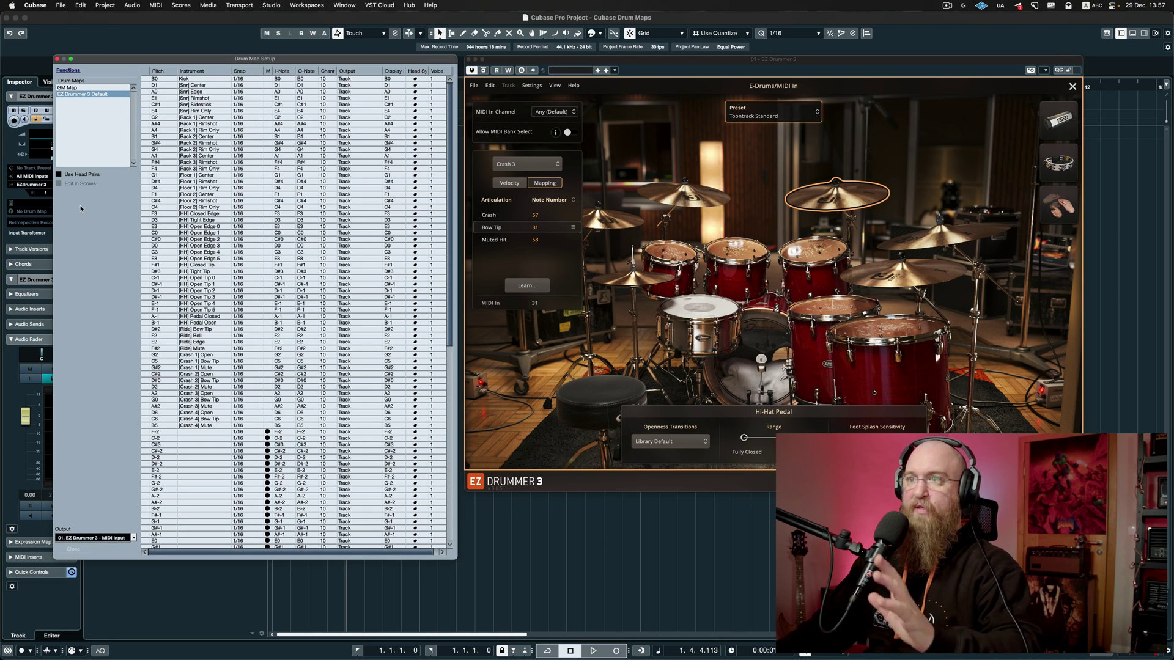
Save the drum map as EZ Drummer 3 Default.drm in the Drum Maps folder.
click(70, 72)
click(84, 112)
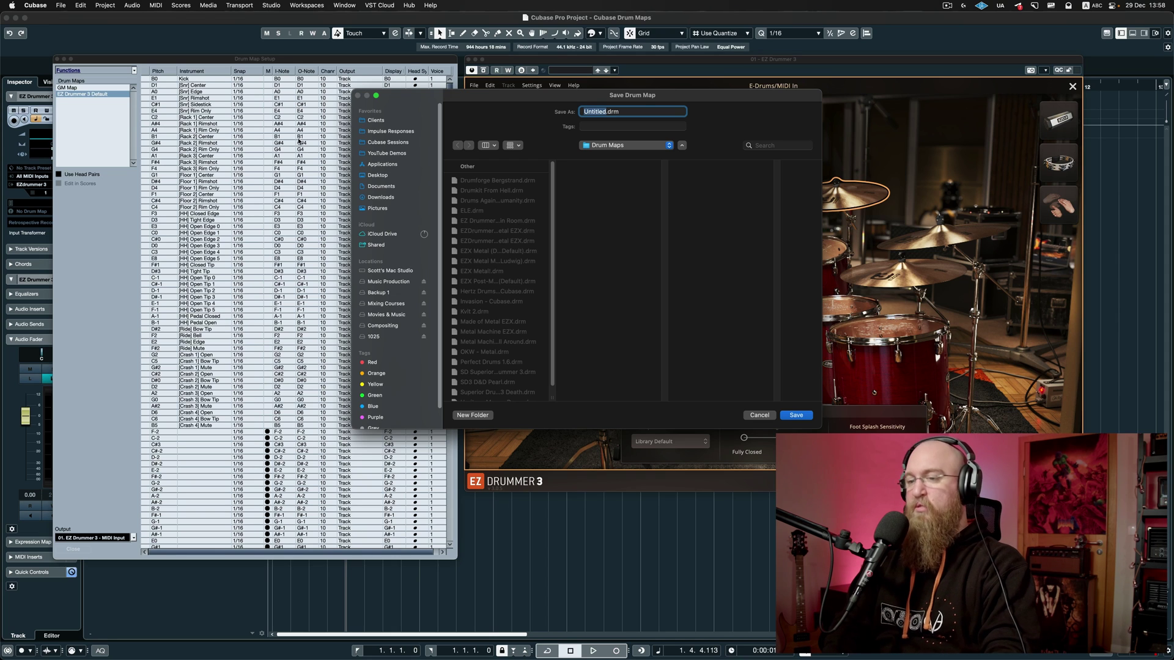
text(EZ Drummer 3 Defaul)
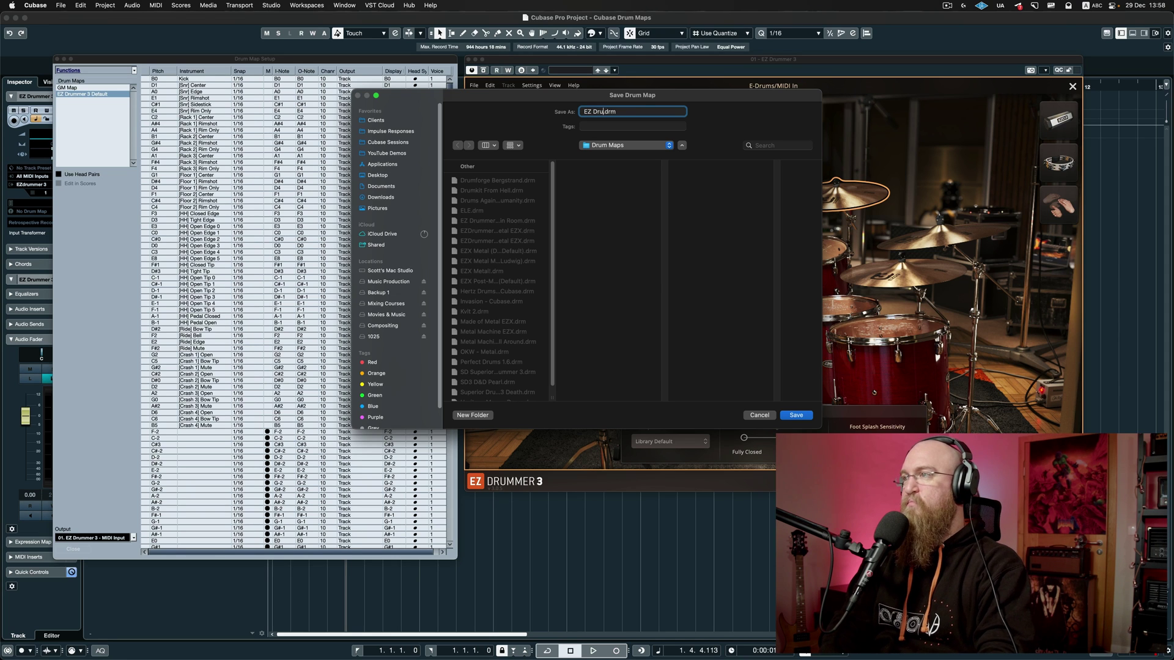
text(t)
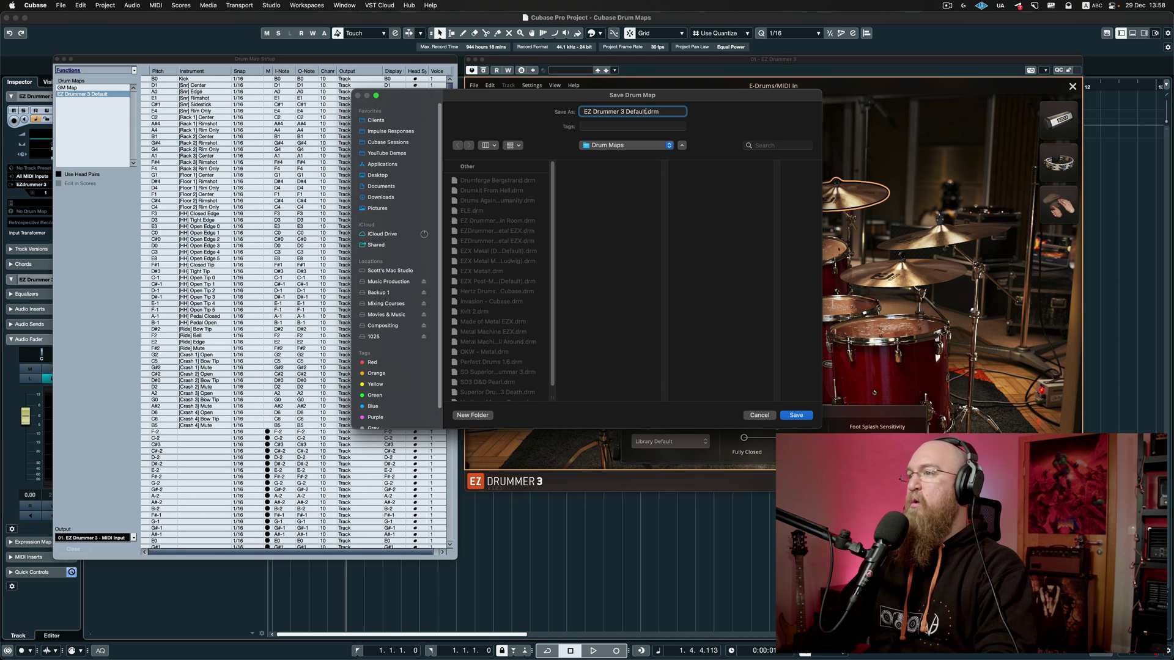
scroll(493, 257, down, 1)
scroll(493, 257, up, 1)
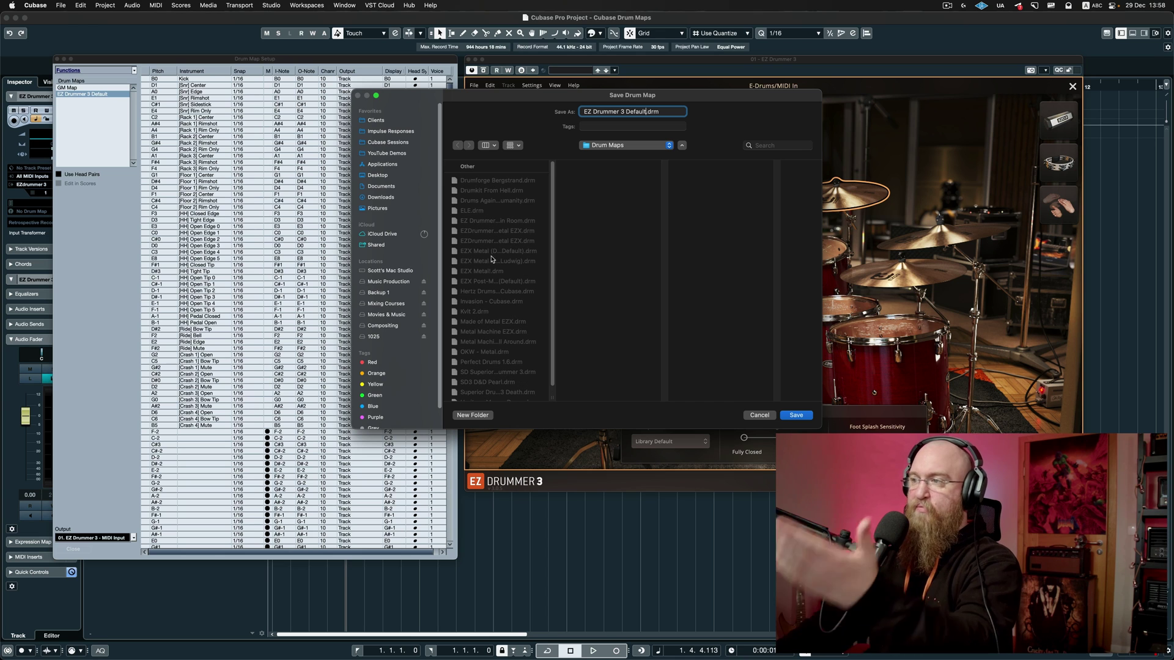
click(796, 416)
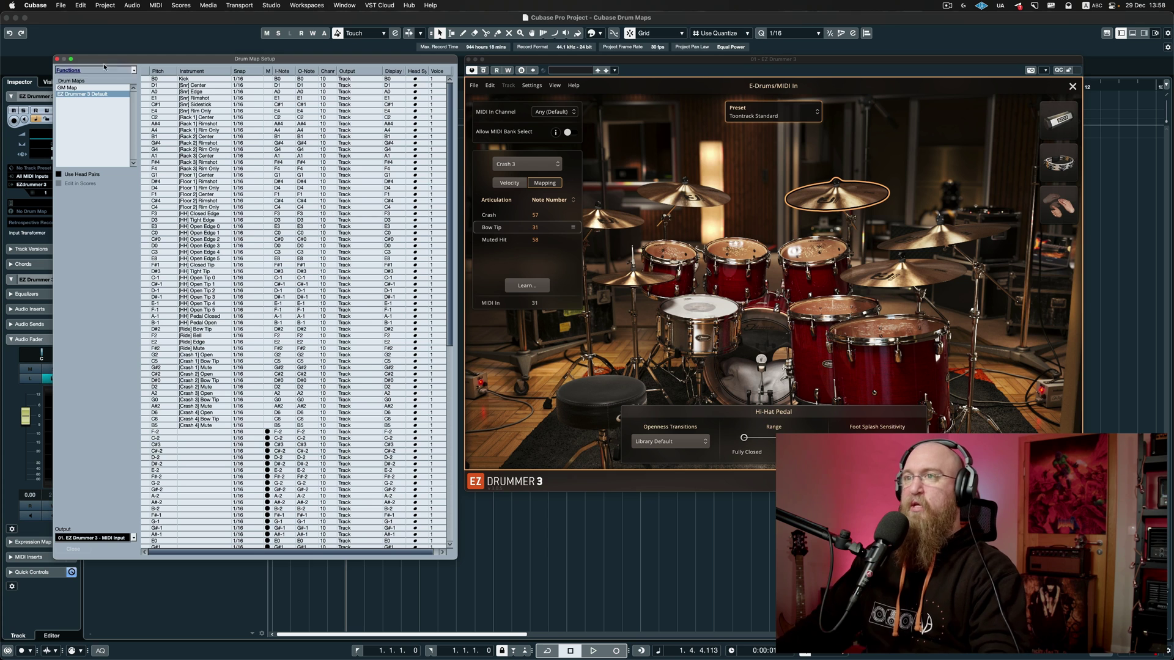
Close the drum map setup and the E-Drums/MIDI In settings, and move the EZ Drummer 3 window clear of bar 2 on the track.
click(57, 59)
click(1072, 86)
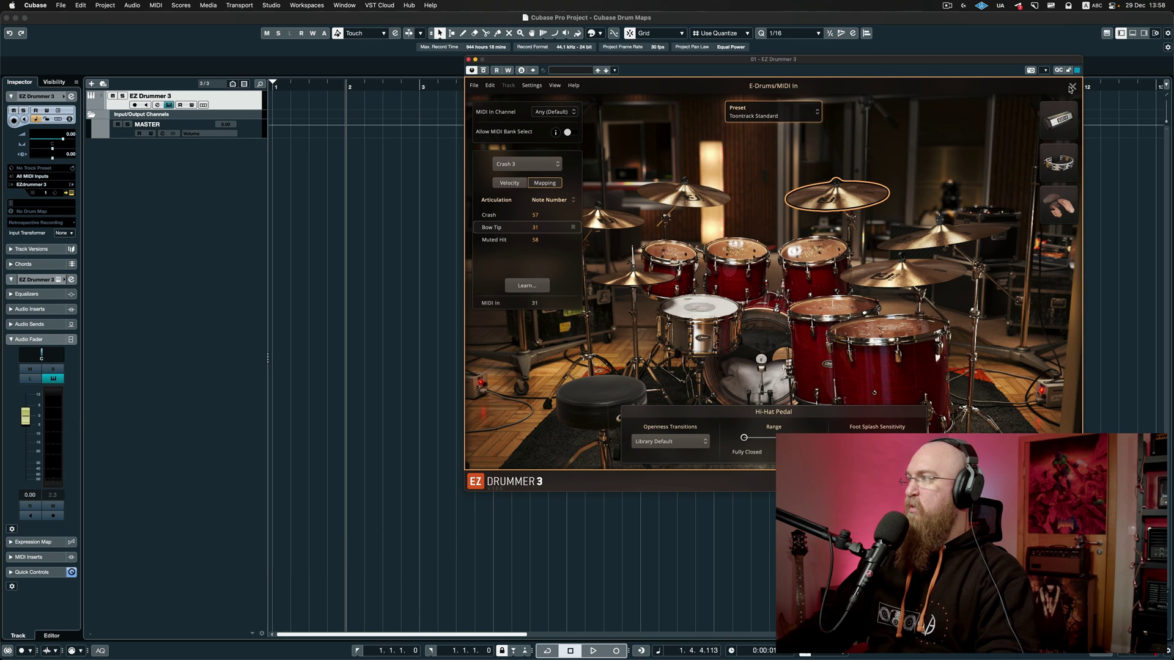
drag(873, 61, 786, 110)
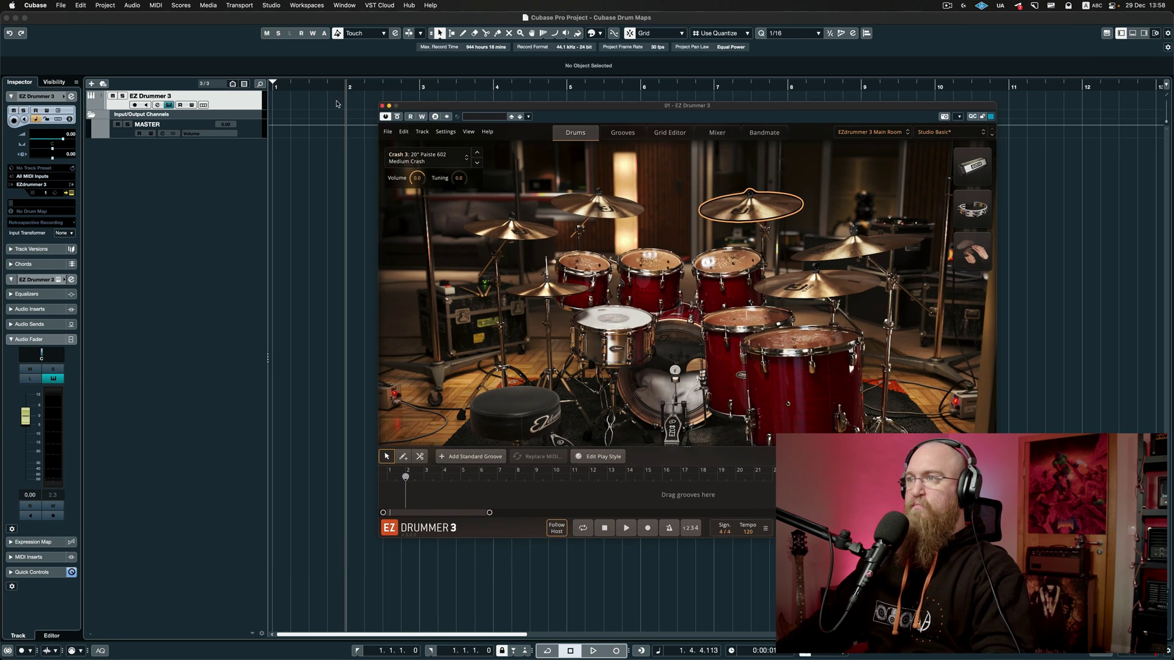
Draw a MIDI part just over one bar long at bar 2 on the EZ Drummer 3 track and view it in the key editor.
drag(350, 101, 428, 101)
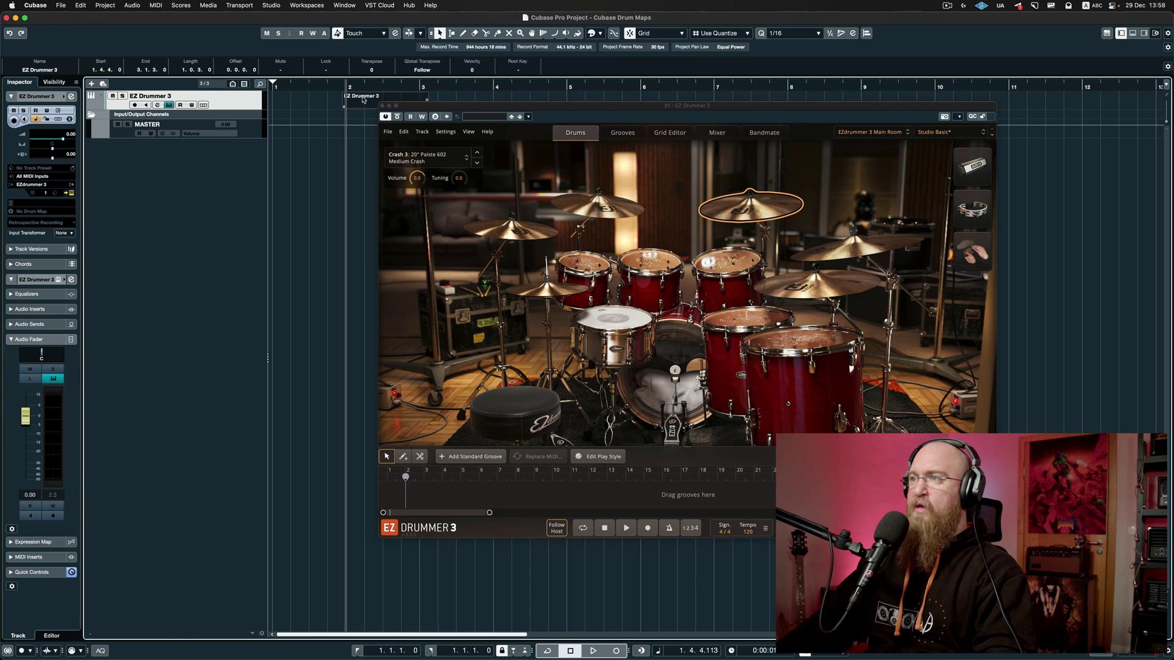
double_click(355, 102)
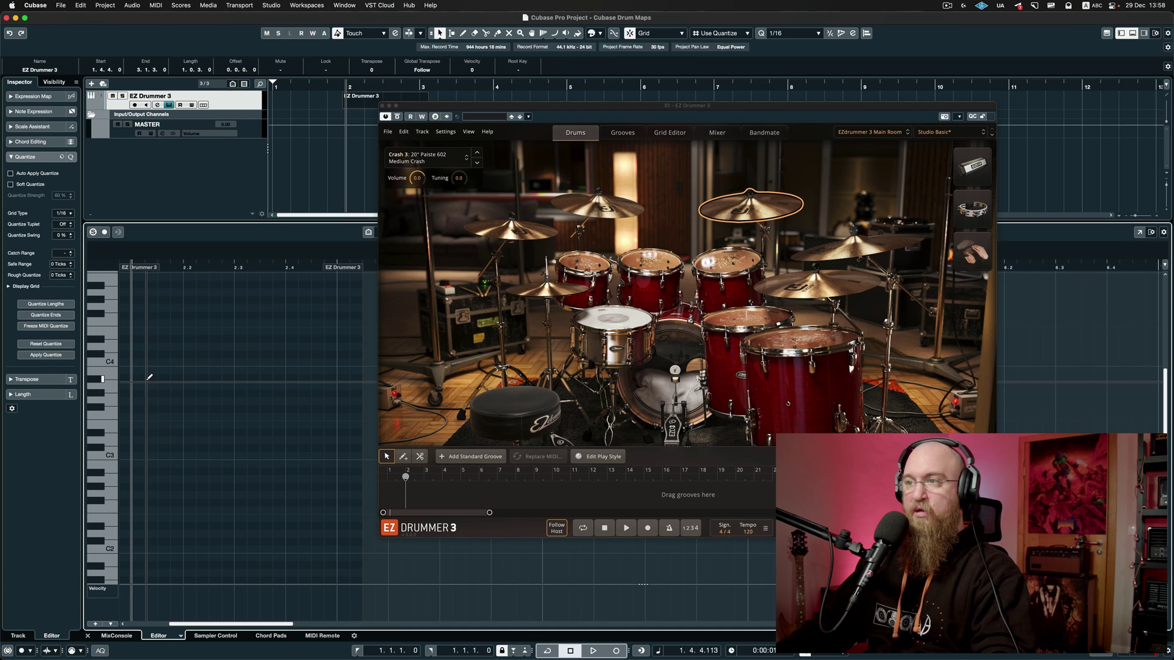
key(super+e)
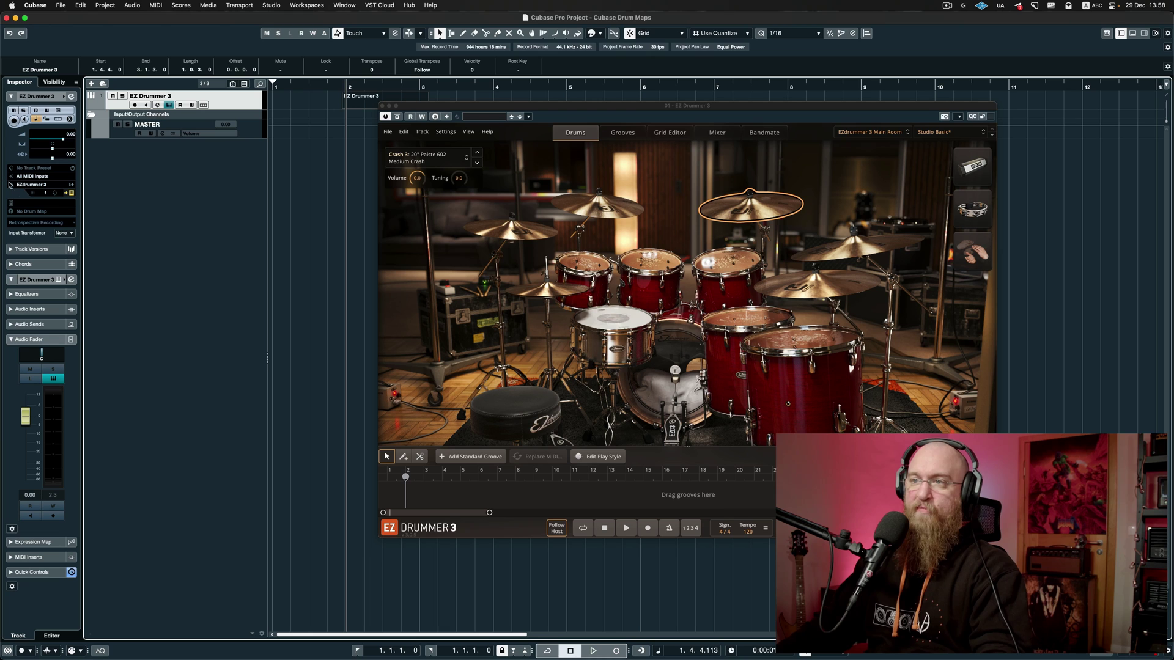
Assign the EZ Drummer 3 Default drum map to the track and reopen the part in an enlarged drum editor showing the Kick row.
click(36, 211)
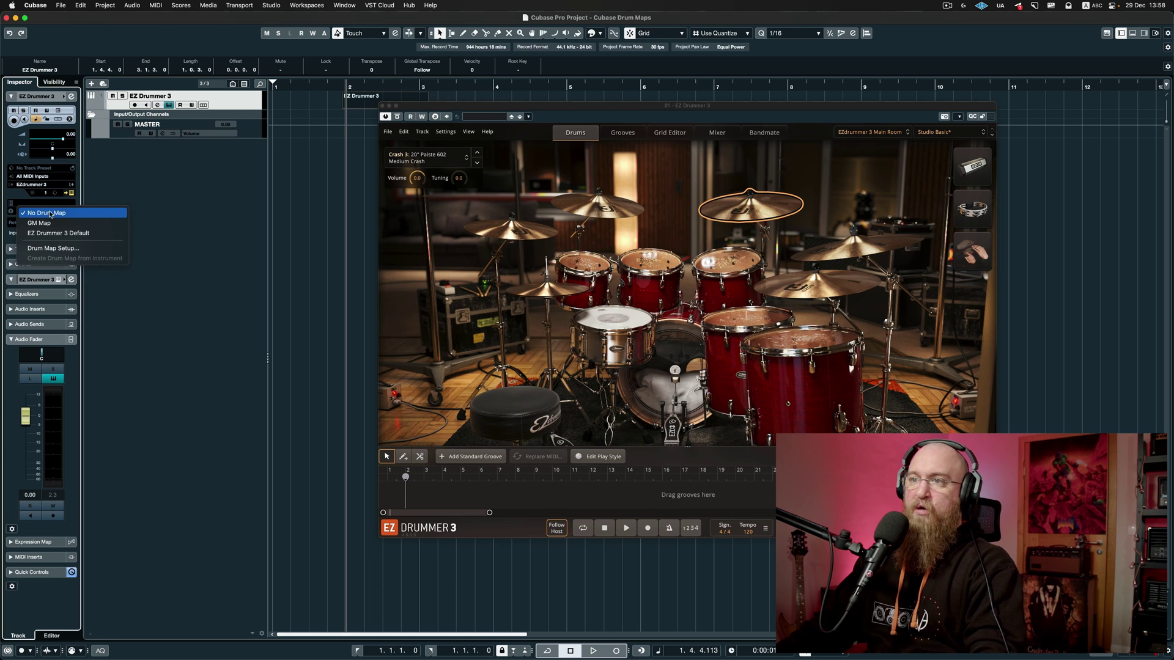
click(81, 237)
key(super+e)
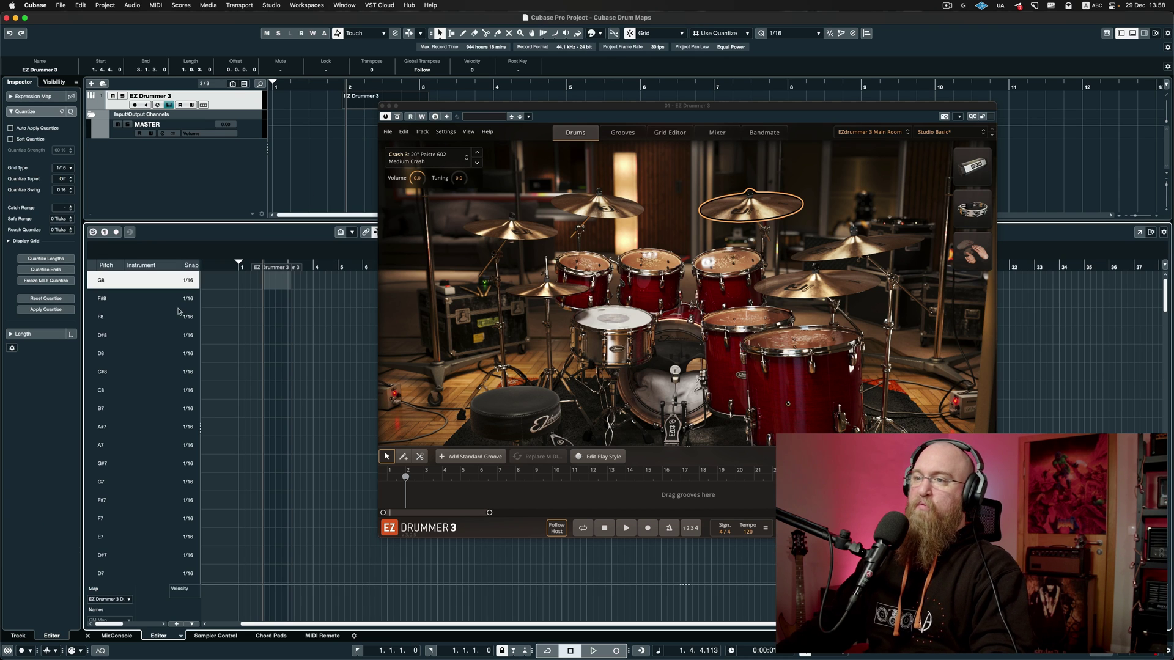
scroll(178, 330, down, 10)
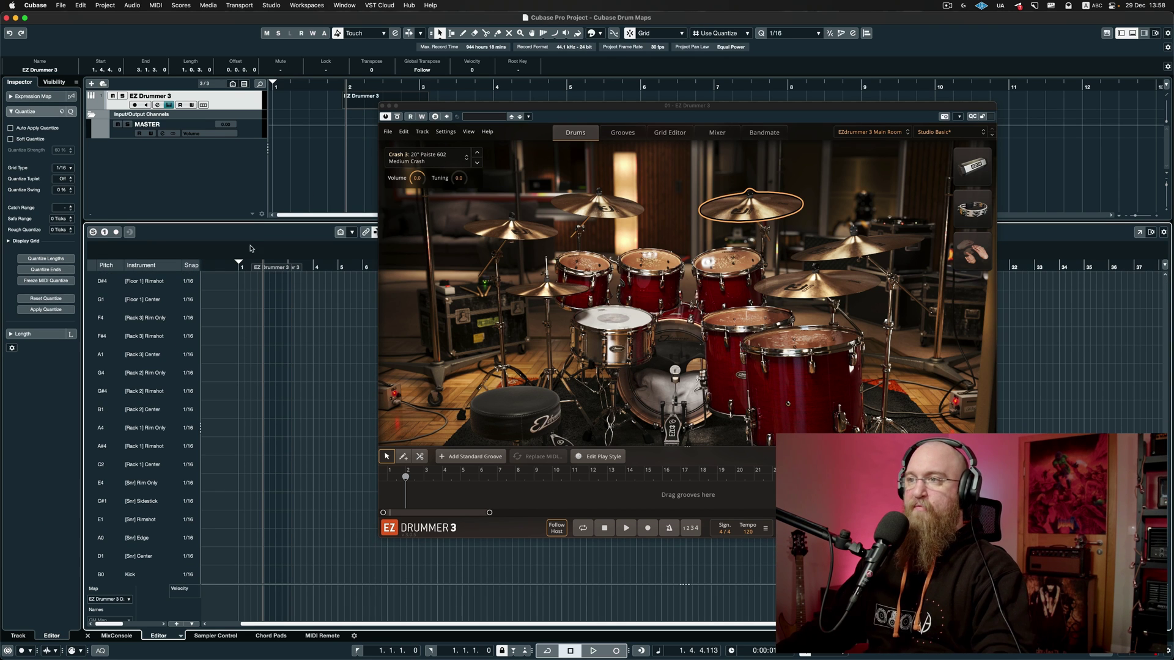
drag(251, 224, 251, 138)
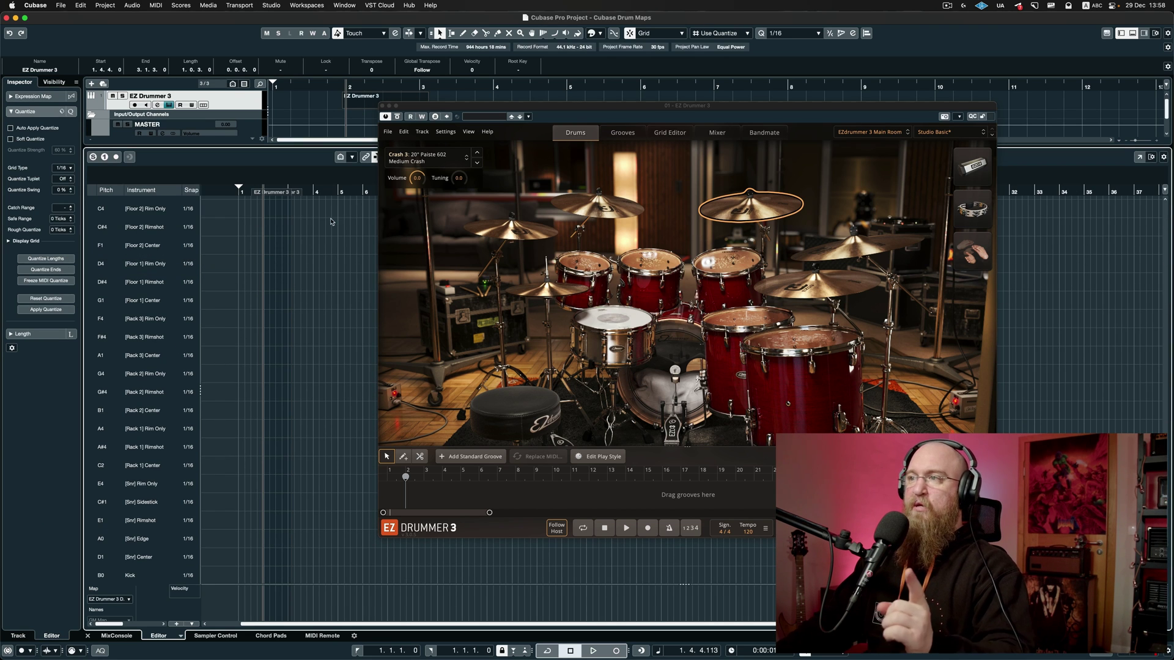
Move the EZ Drummer 3 window aside from the drum editor and try to activate Pitch Visibility for the empty part.
drag(462, 111, 663, 112)
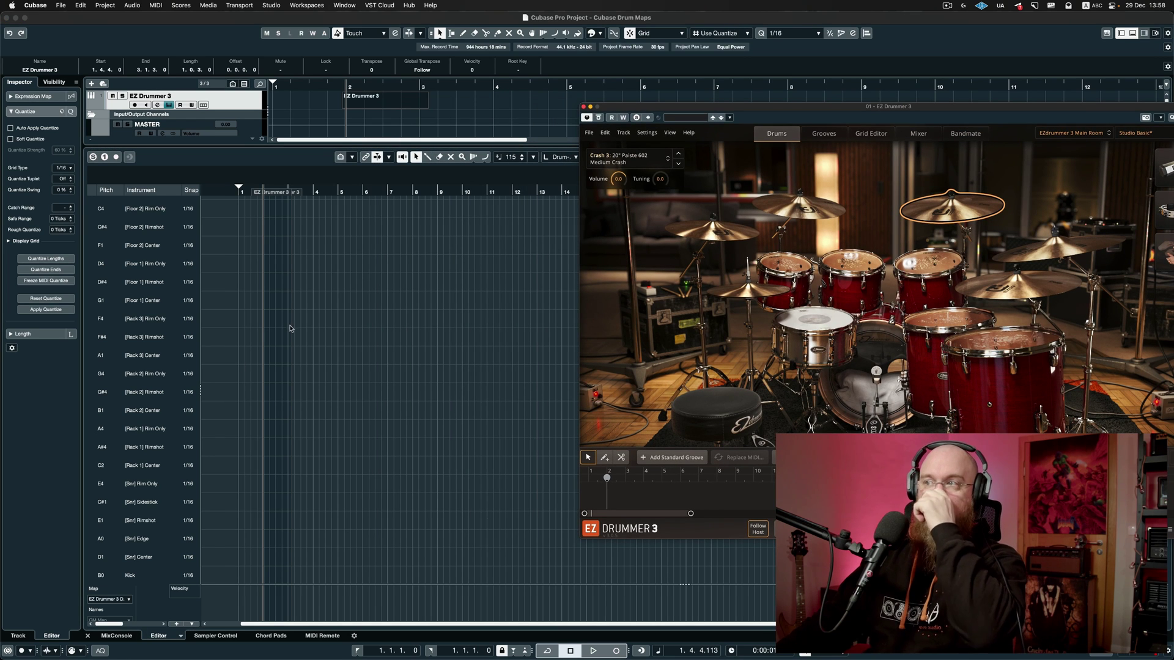
click(341, 157)
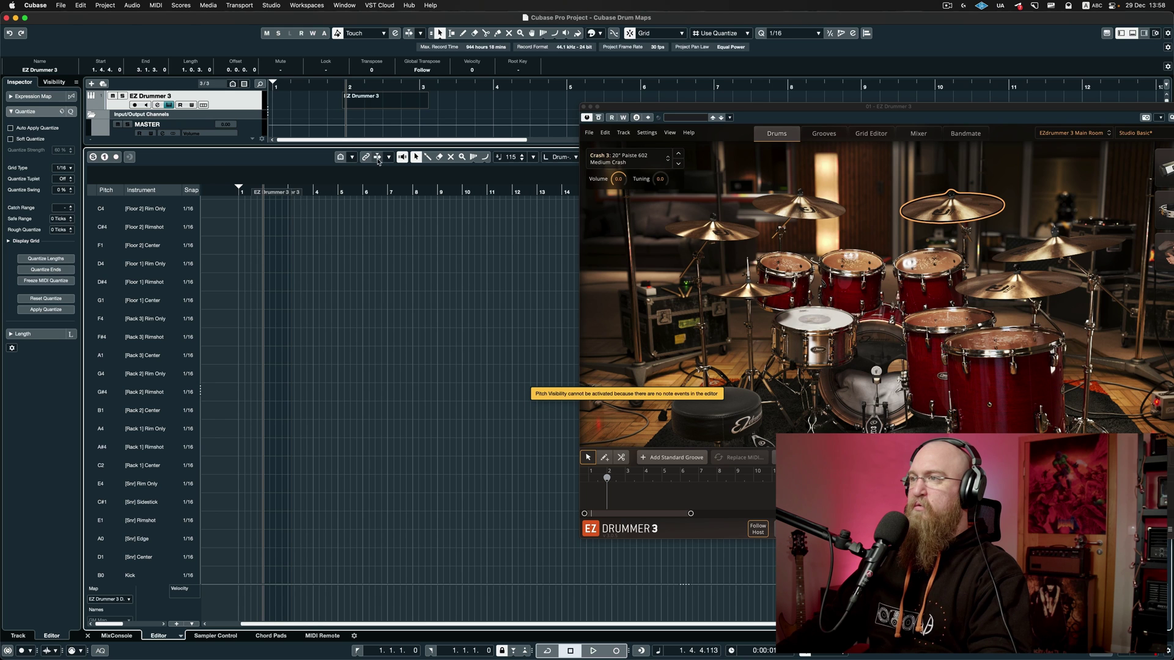
drag(710, 112, 654, 123)
Turn off Reverse Drum Sound List to compare the row order, and turn it back on.
click(352, 157)
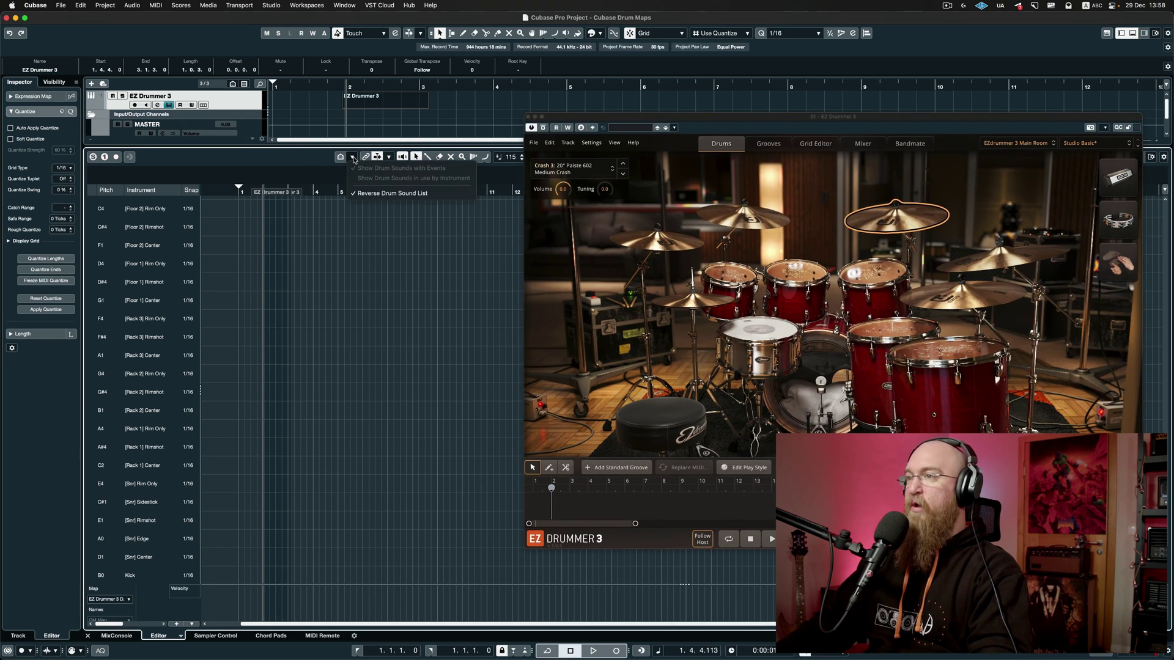
click(353, 158)
click(354, 159)
click(392, 193)
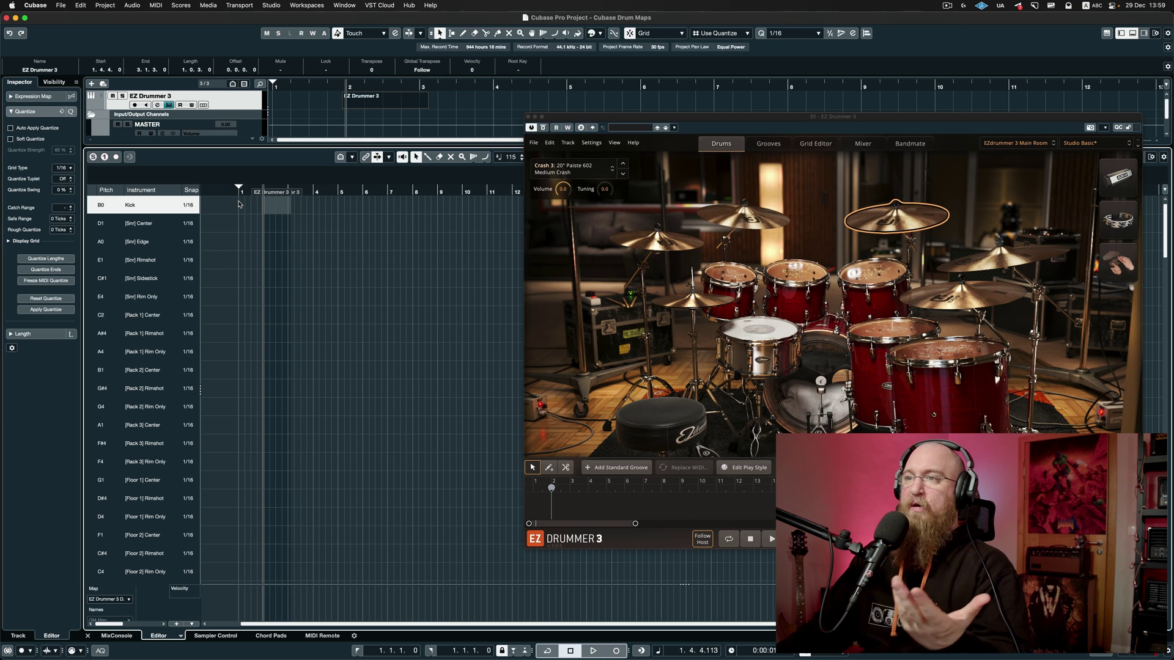
click(357, 158)
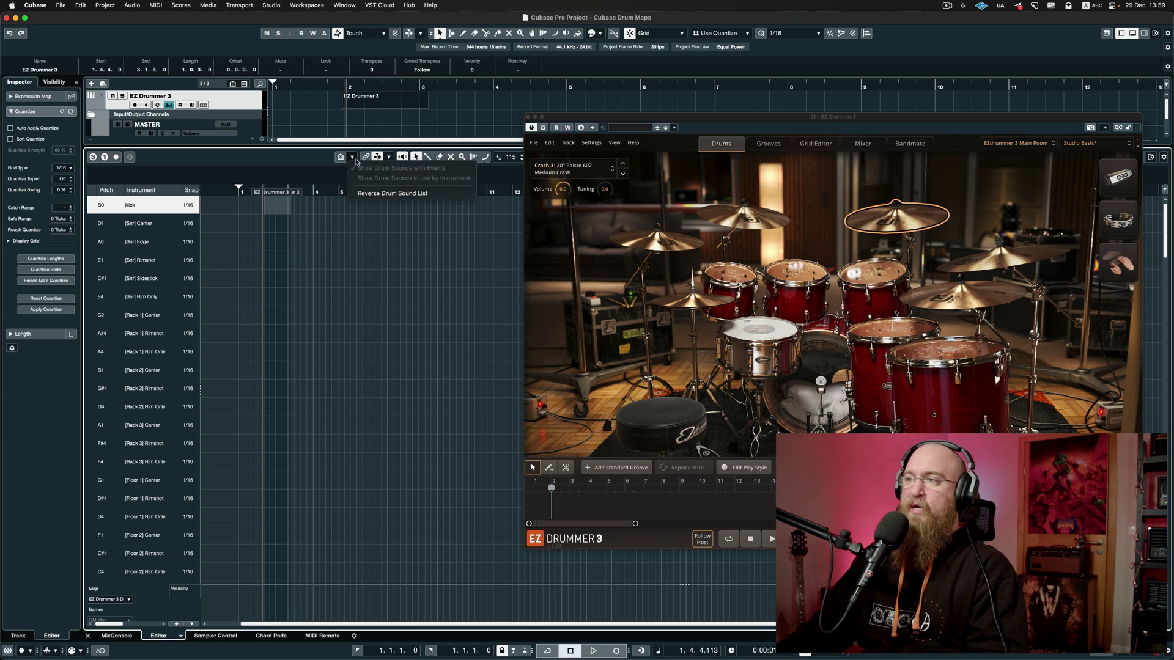
click(412, 194)
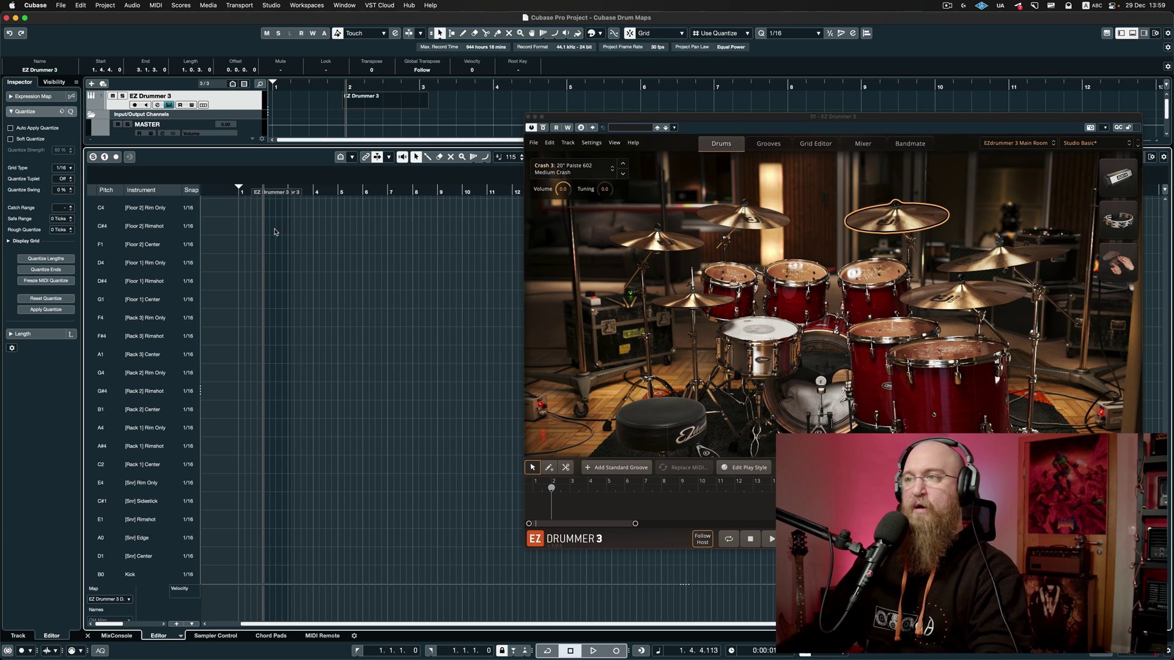
Close the EZ Drummer 3 window and look through the unnamed notes in the drum list, returning to the Kick row.
key(h)
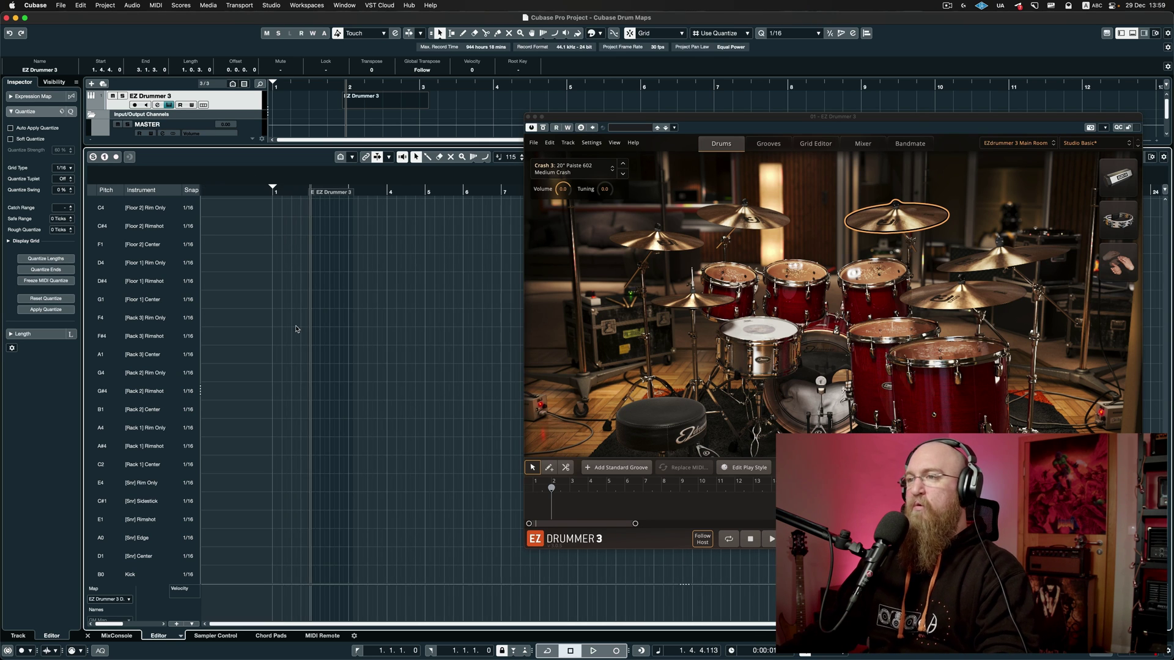
click(528, 117)
scroll(162, 342, down, 10)
scroll(162, 343, down, 10)
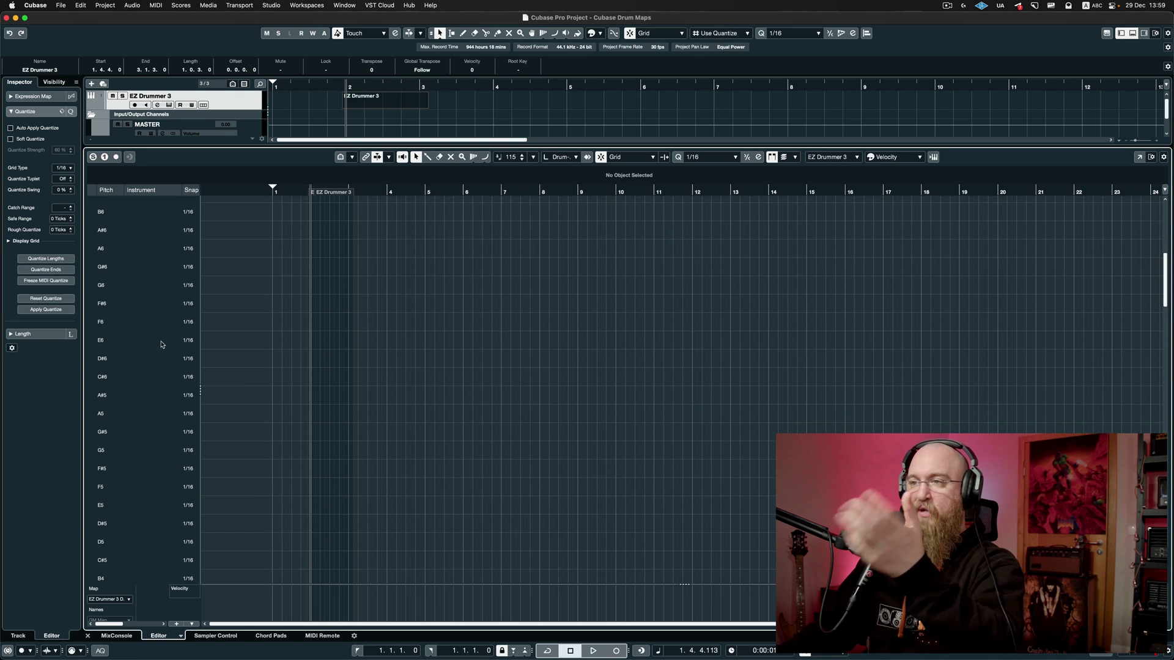
scroll(161, 345, up, 10)
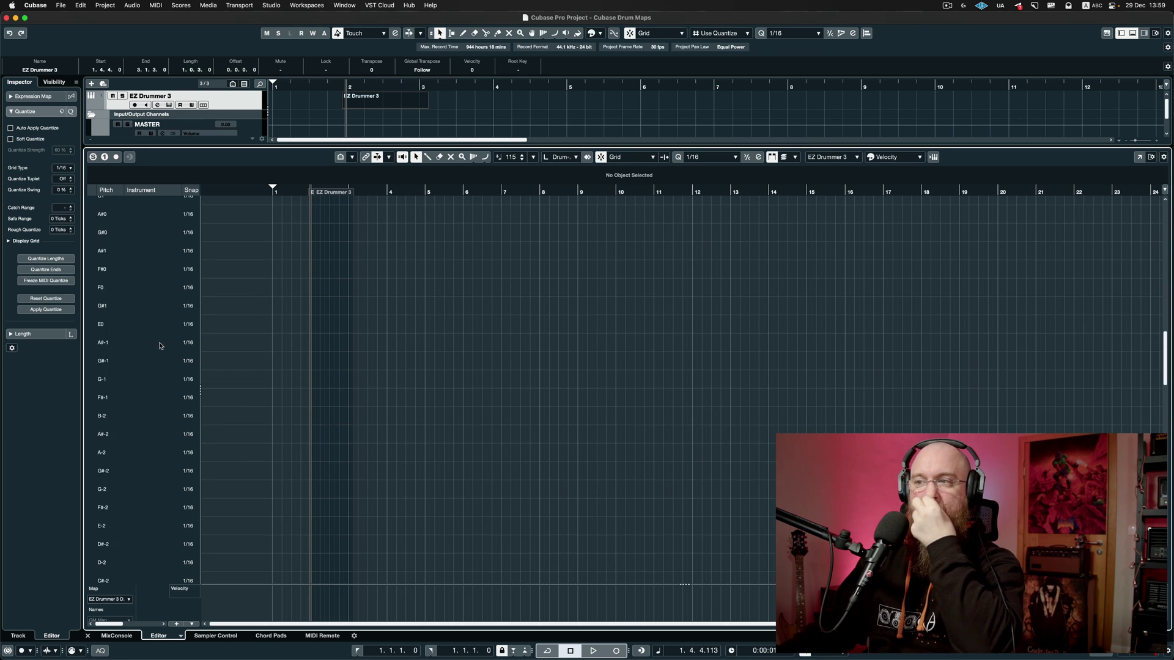
scroll(161, 345, down, 10)
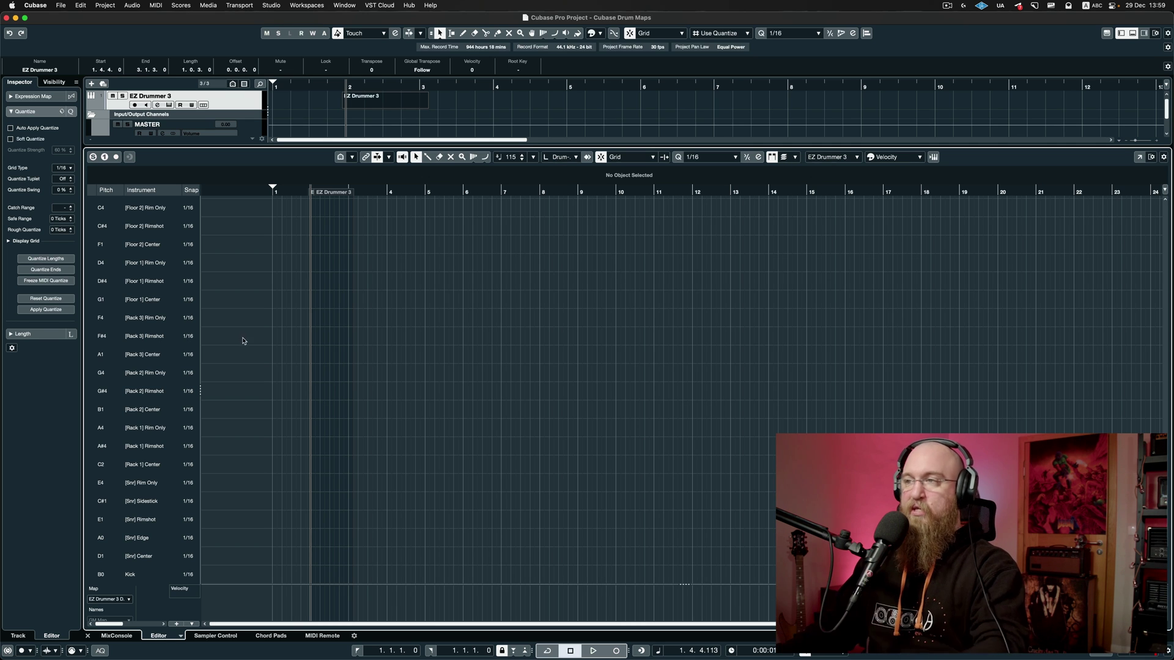
Extend the part's end to bar 4 and set the playhead to 1.4.3, just ahead of the part's start.
key(h)
key(h)
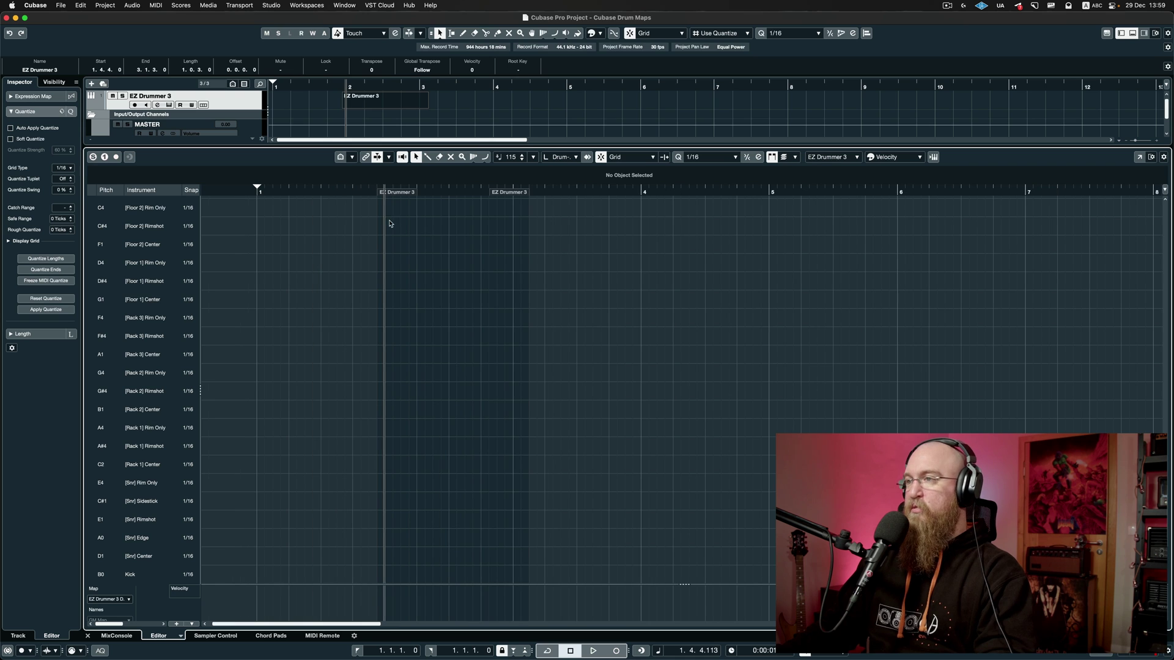
drag(513, 194, 636, 196)
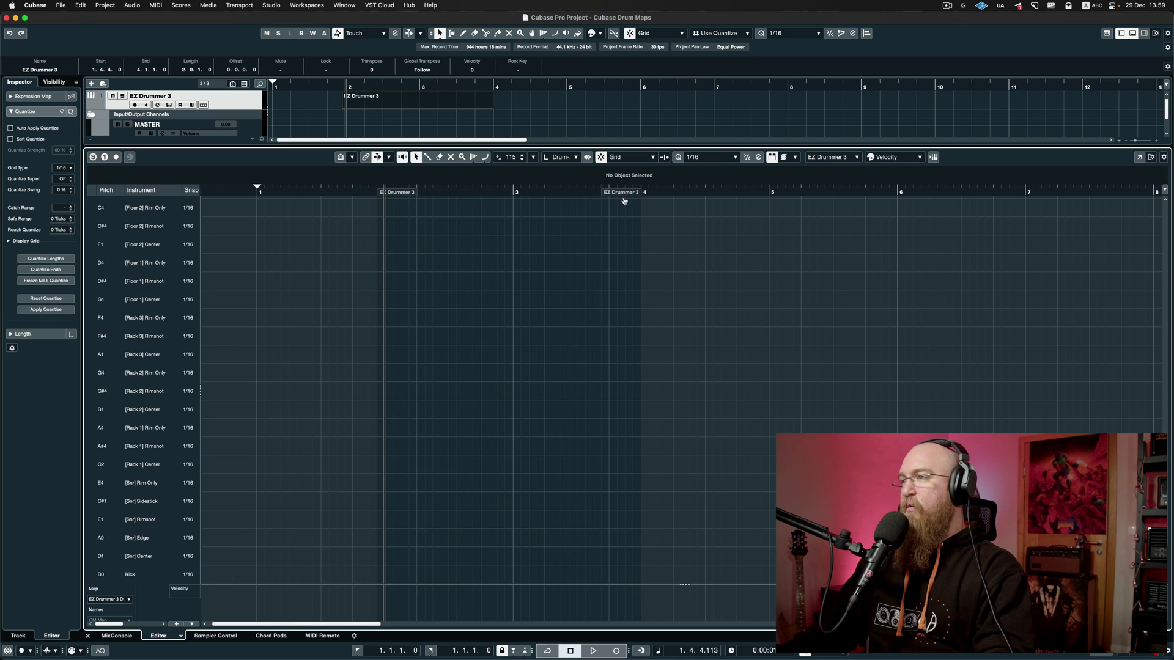
drag(366, 193, 369, 193)
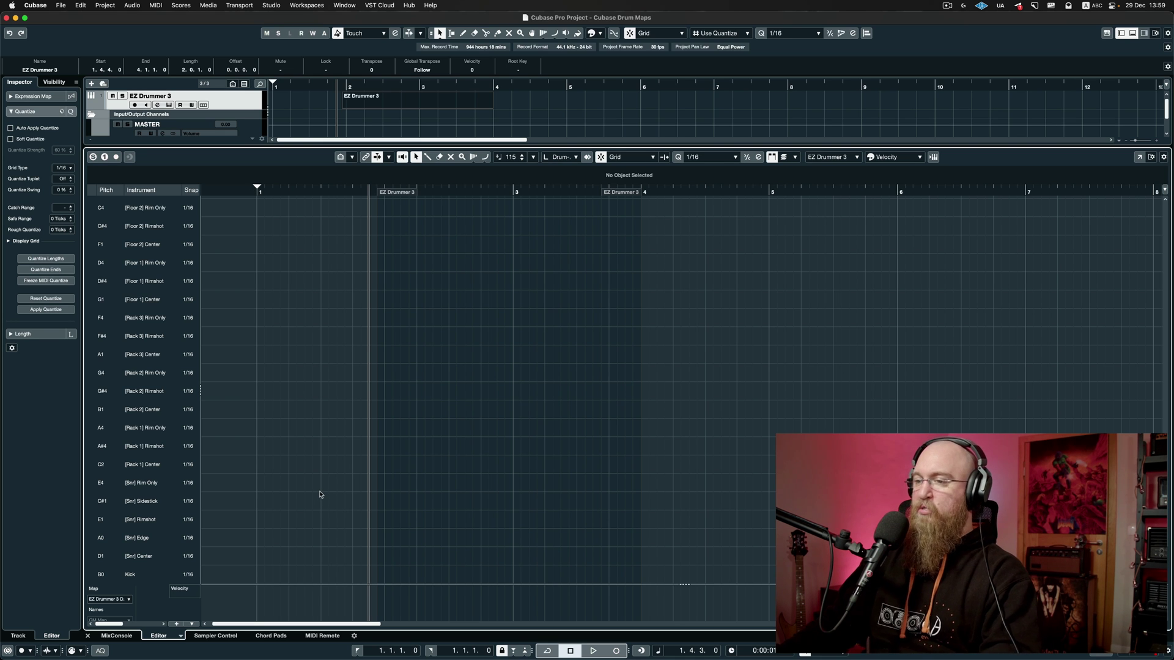
Enter a Kick and a [Snr] Center note at bar 1, outside the part, and try playing them back.
click(258, 575)
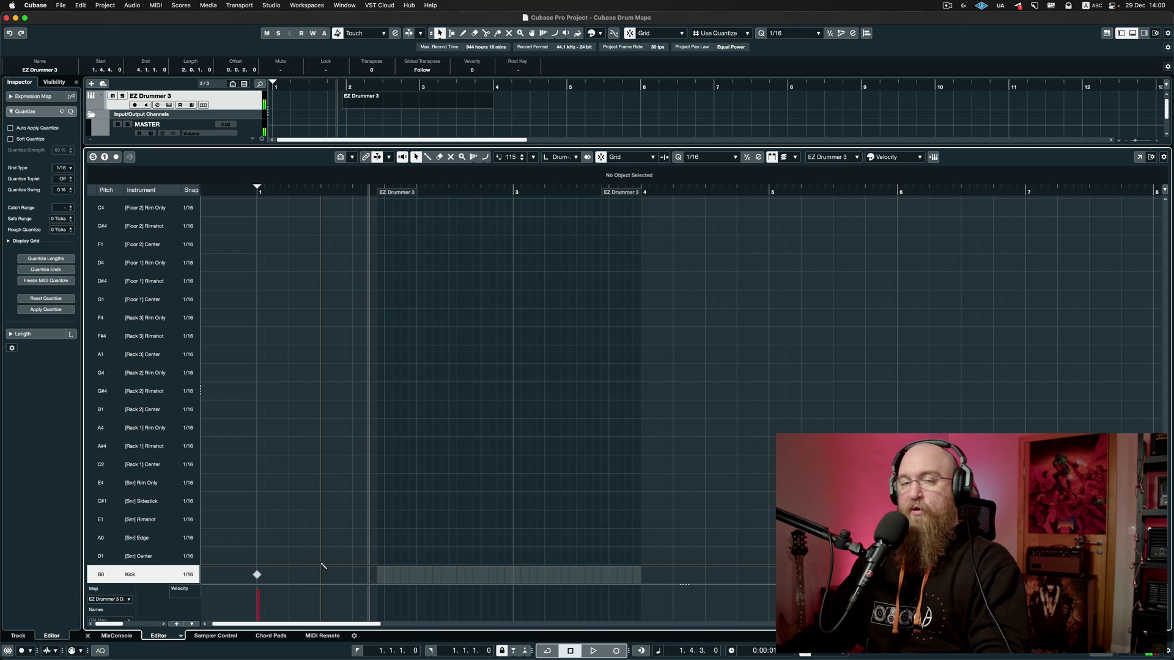
click(257, 556)
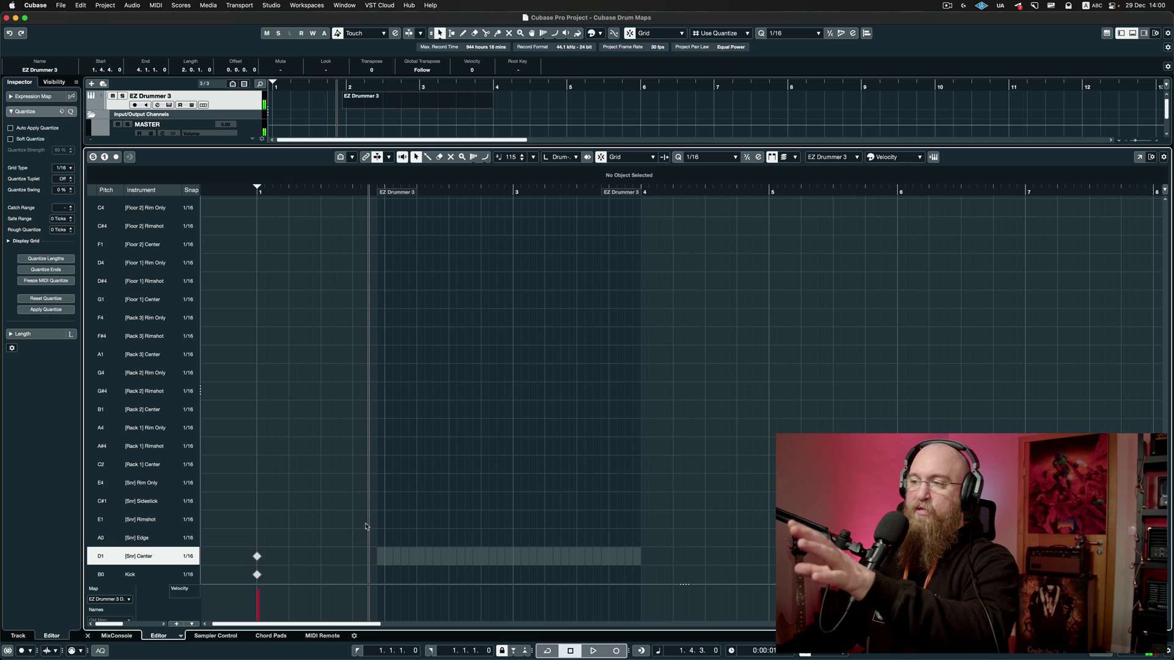
drag(231, 536, 296, 578)
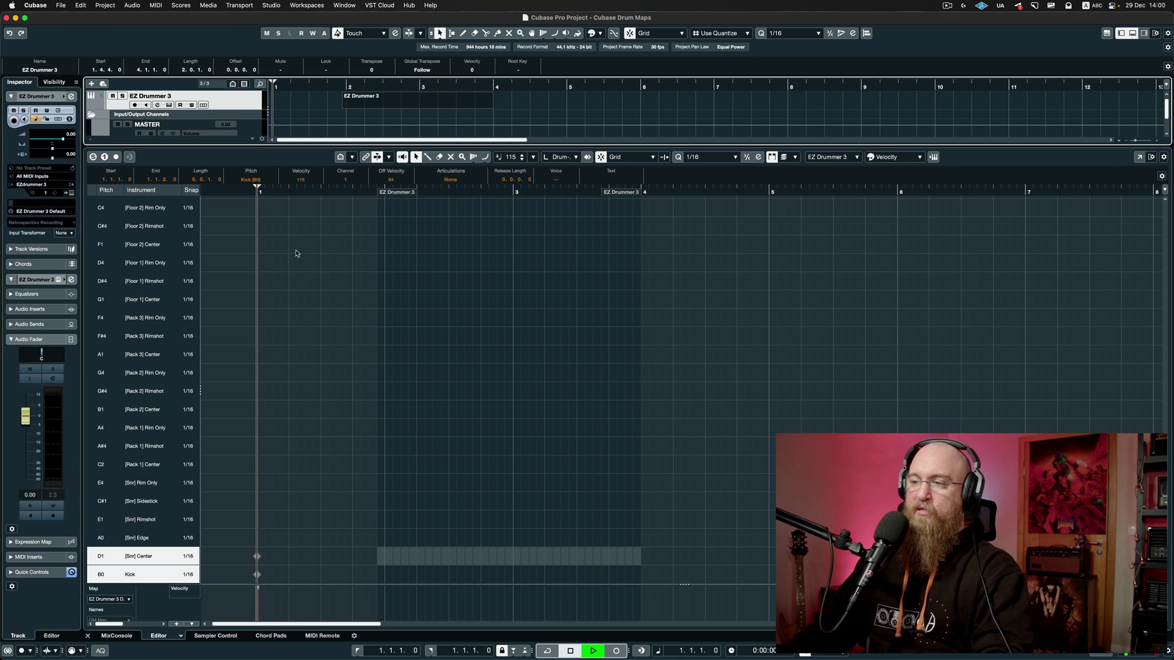
click(238, 194)
key(space)
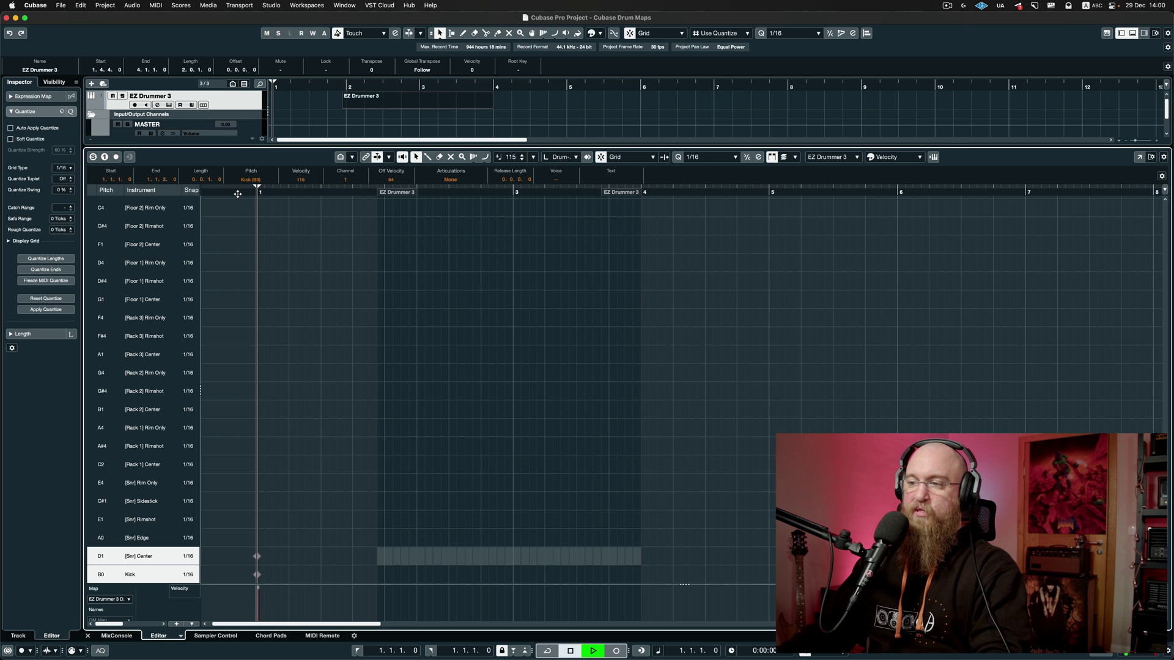
key(space)
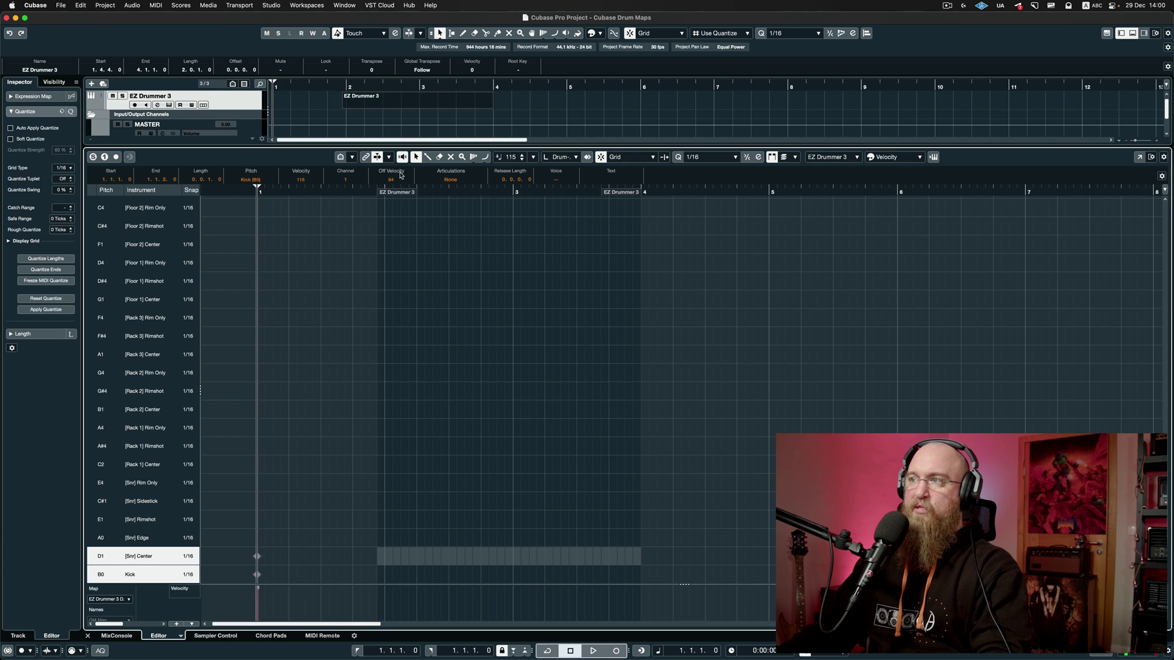
Set the part's start to 2.1.1, add Kick on bar 2 and [Snr] Center one beat after it, and test playback.
click(344, 107)
drag(344, 107, 347, 107)
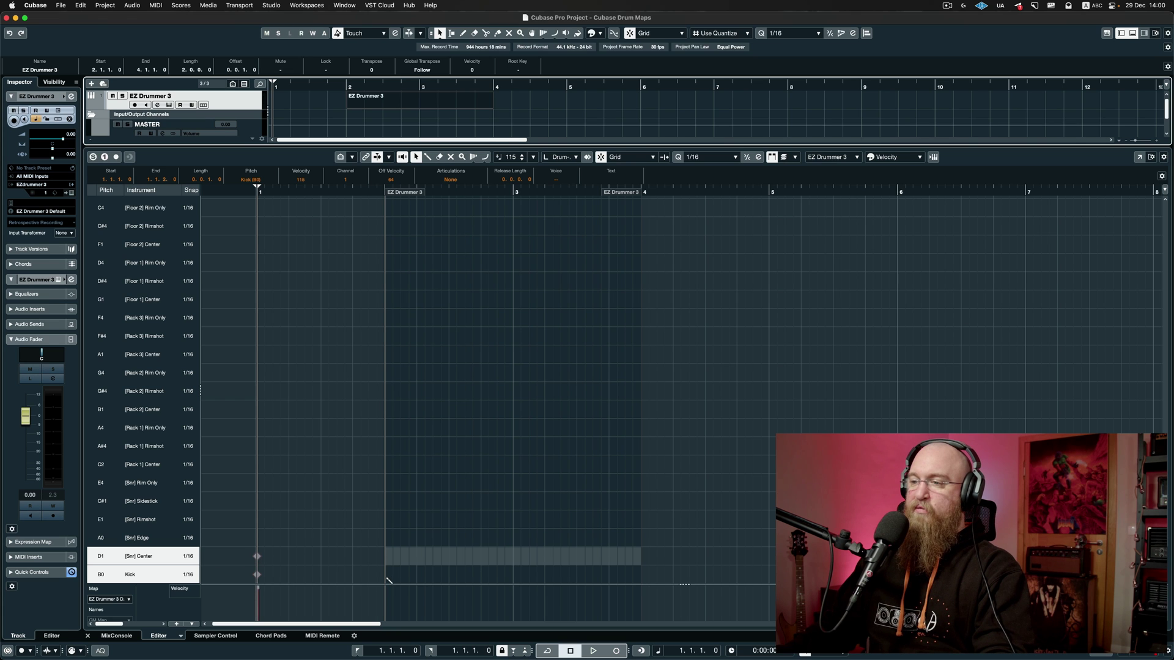
click(387, 560)
key(space)
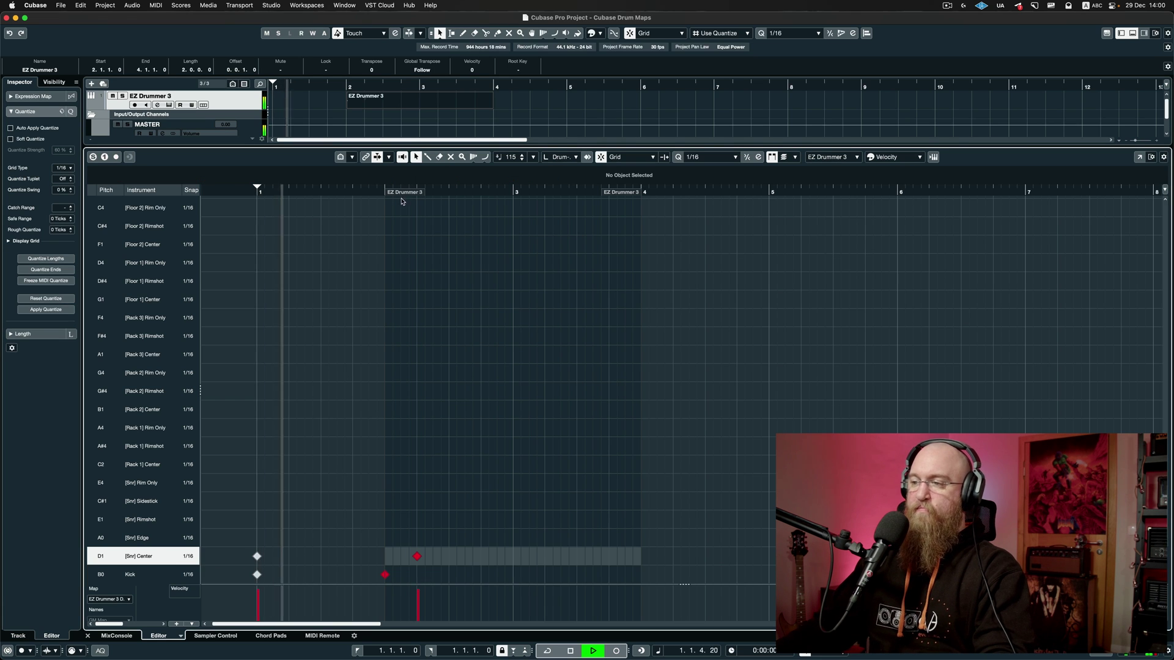
key(space)
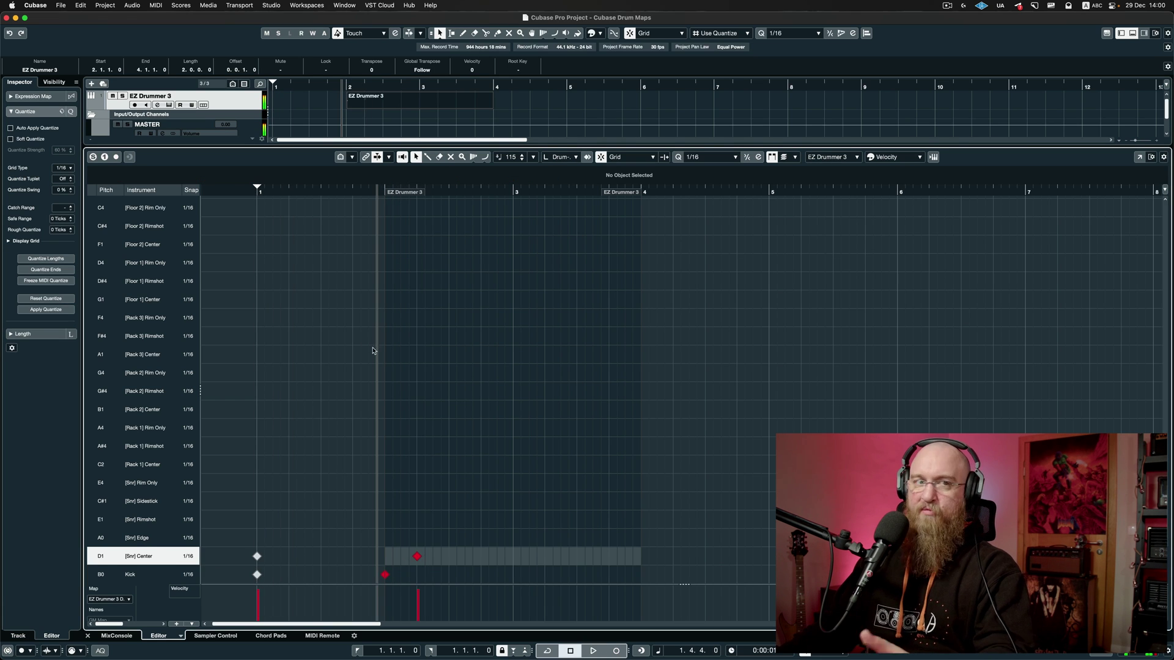
Delete the two notes inside the part and activate Pitch Visibility to list only drum sounds that have notes.
drag(369, 493, 450, 581)
key(Delete)
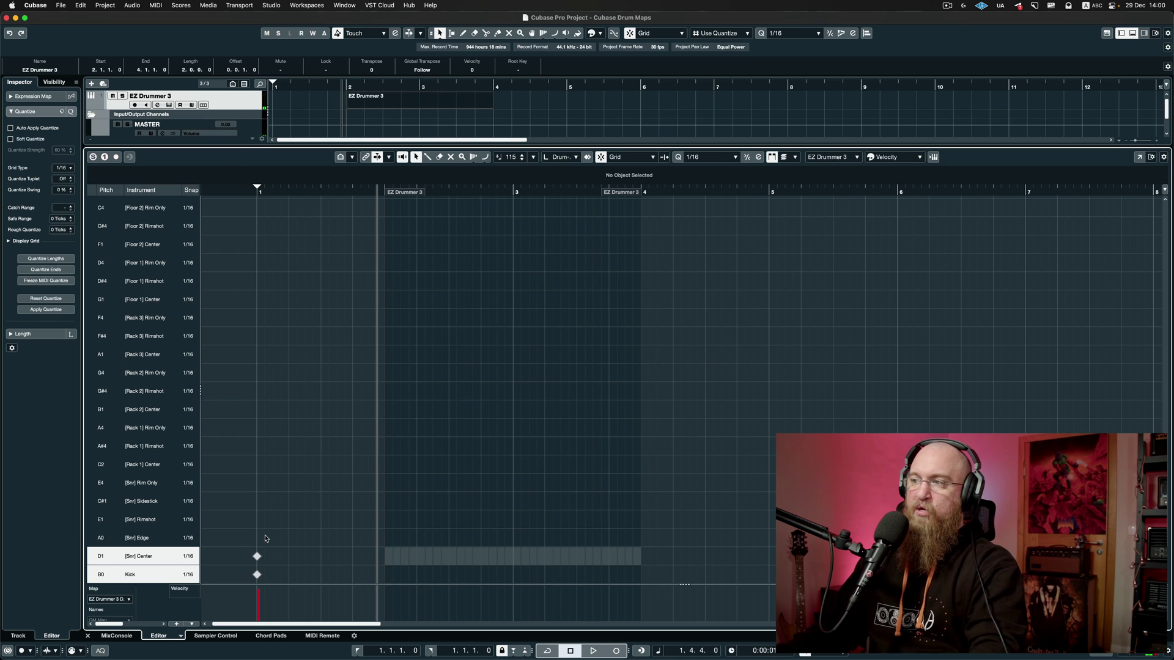
click(340, 157)
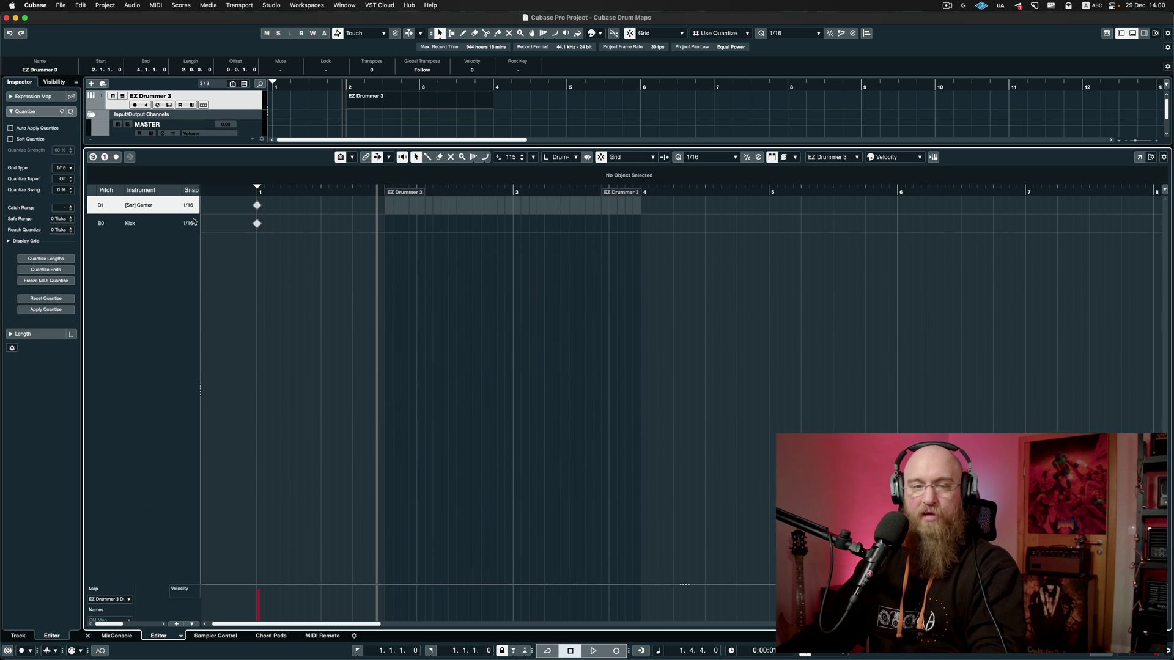
Enlarge the EZ Drummer 3 track above a reduced drum editor and add an audio track below it.
drag(286, 146, 314, 496)
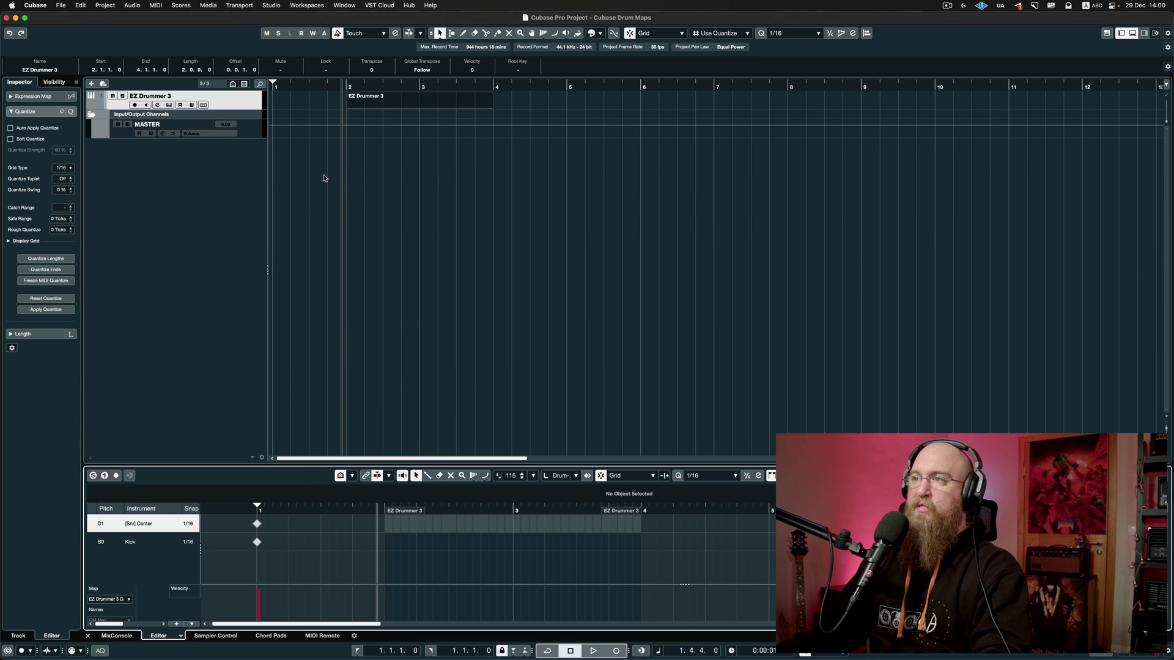
drag(248, 109, 253, 233)
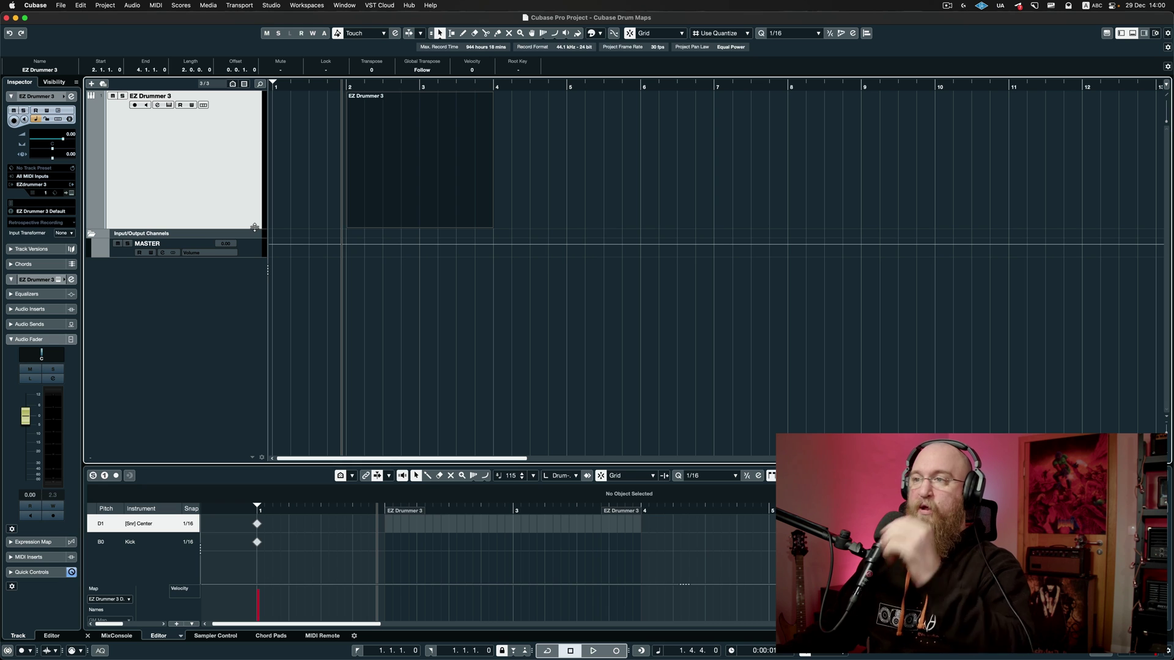
double_click(217, 289)
click(294, 320)
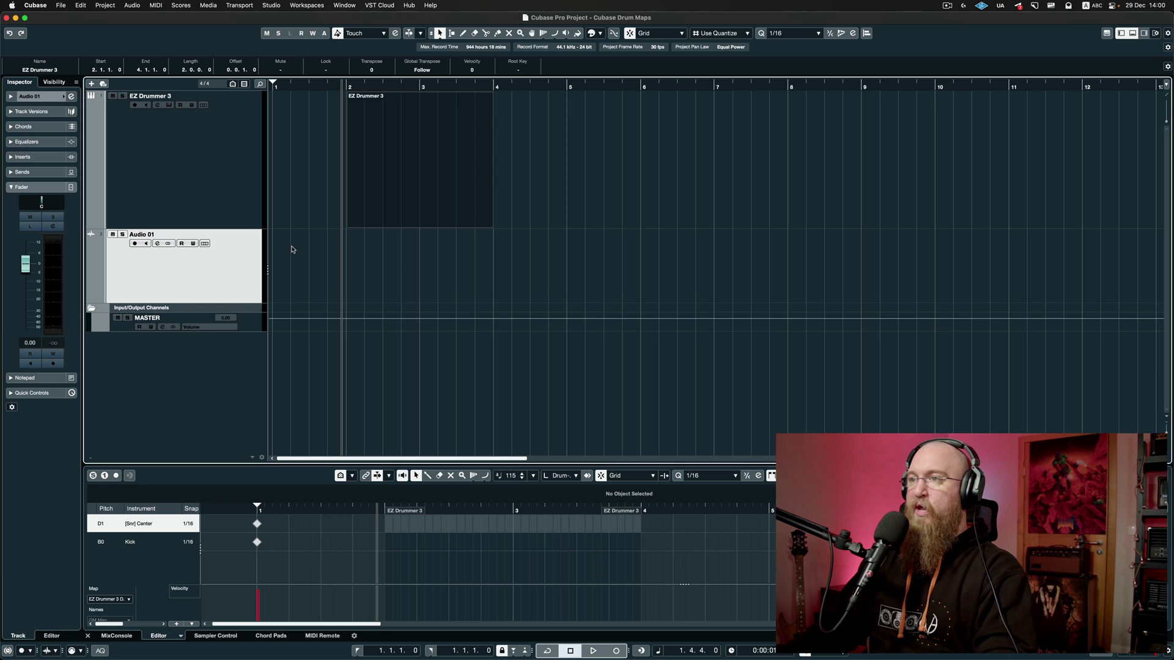
Open the EZ Drummer 3 track for in-place editing and add a Kick at 2.1.1 and a [Snr] Center at 2.2.1.
click(220, 190)
key(super+shift+i)
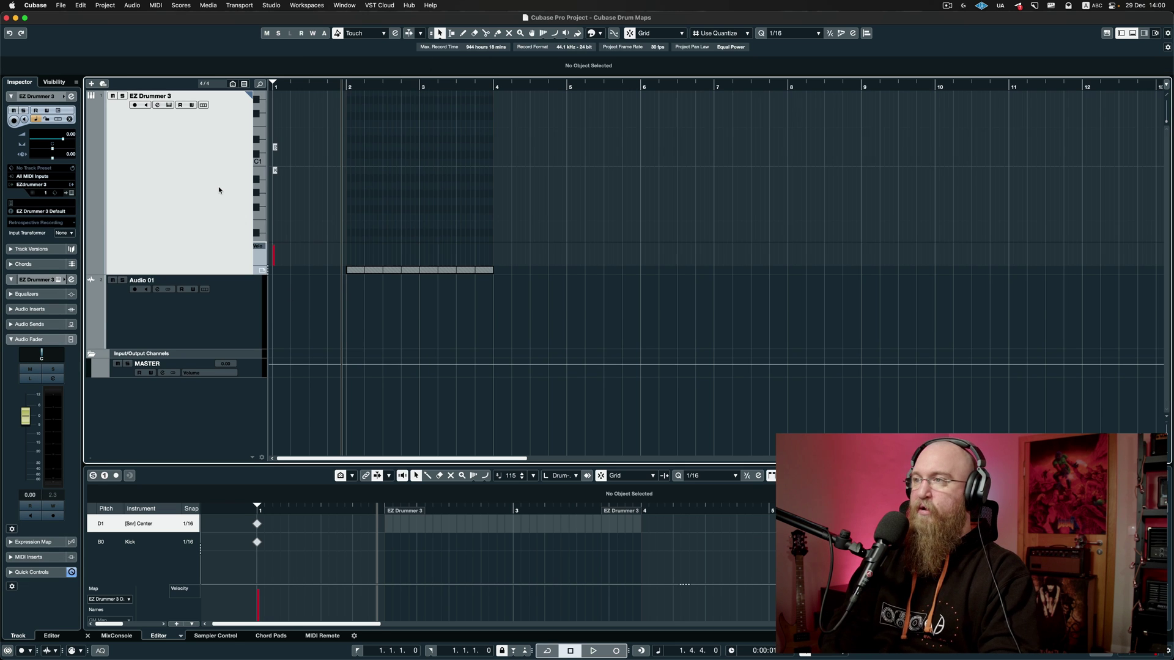
key(h)
key(h)
key(h)
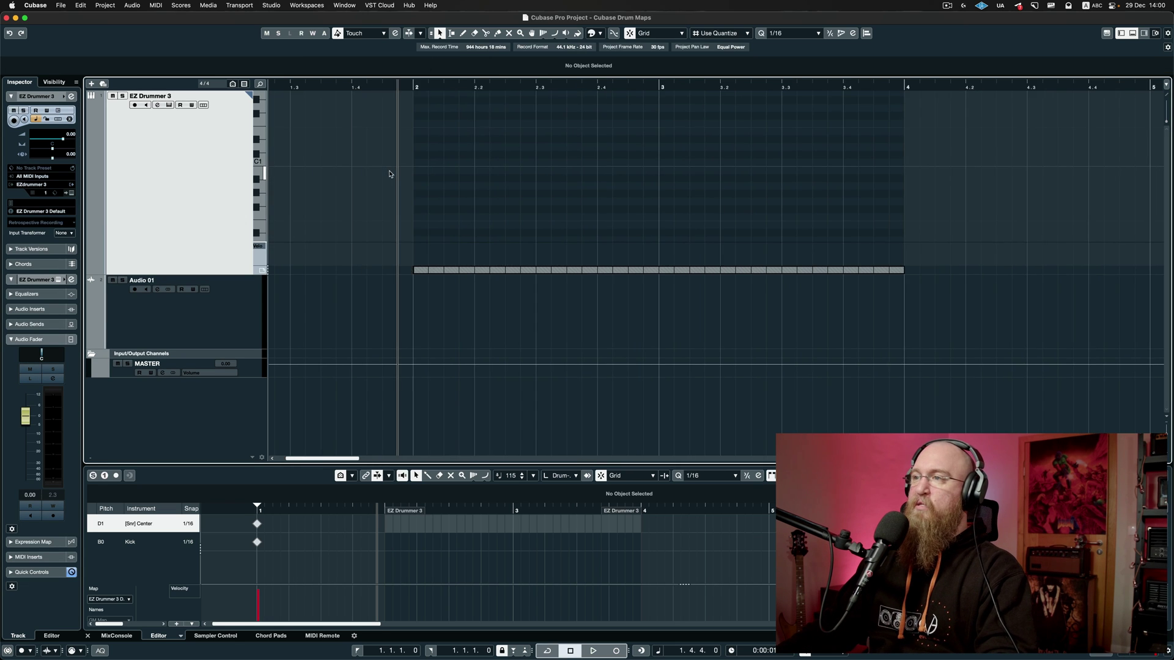
scroll(464, 185, down, 4)
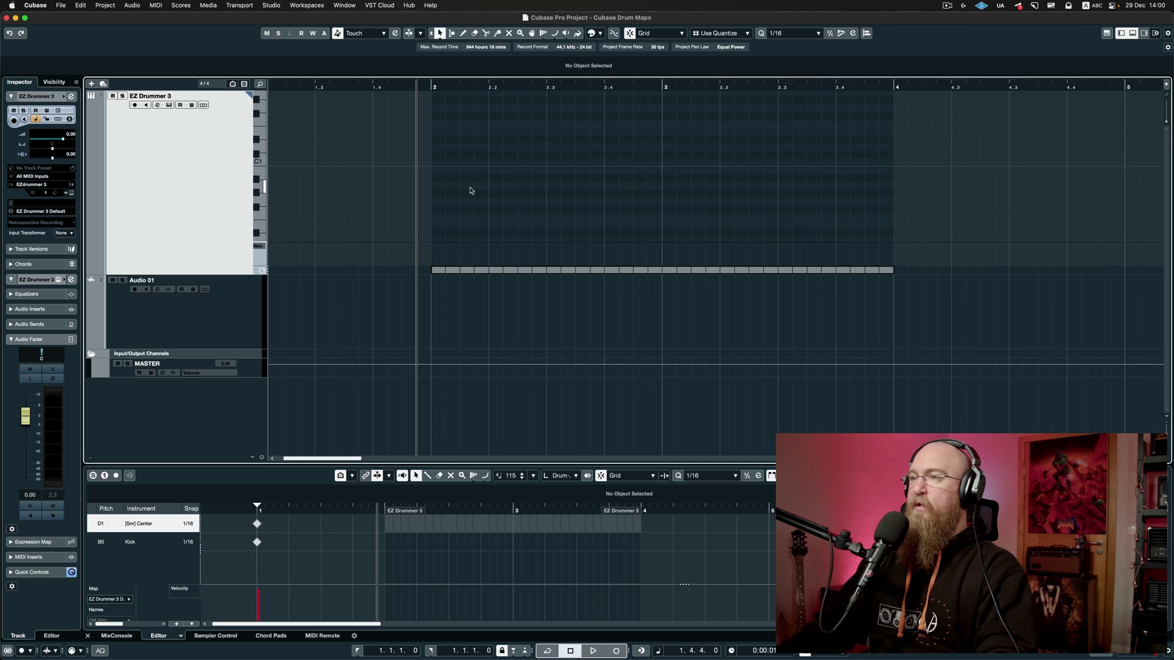
scroll(469, 189, down, 1)
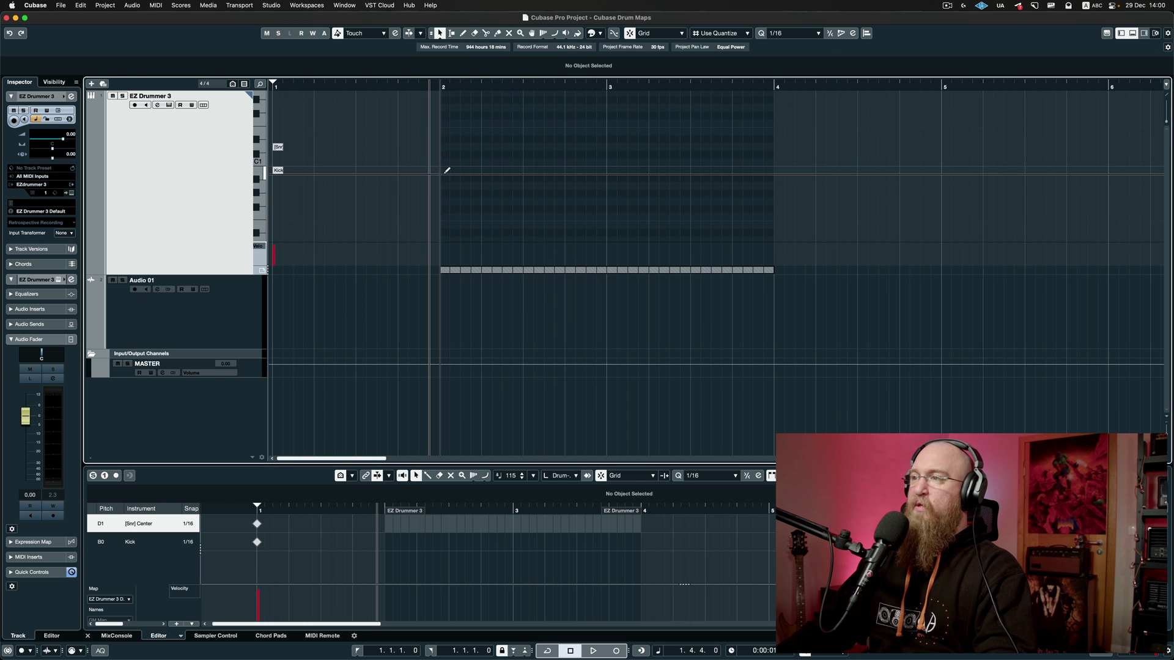
click(446, 170)
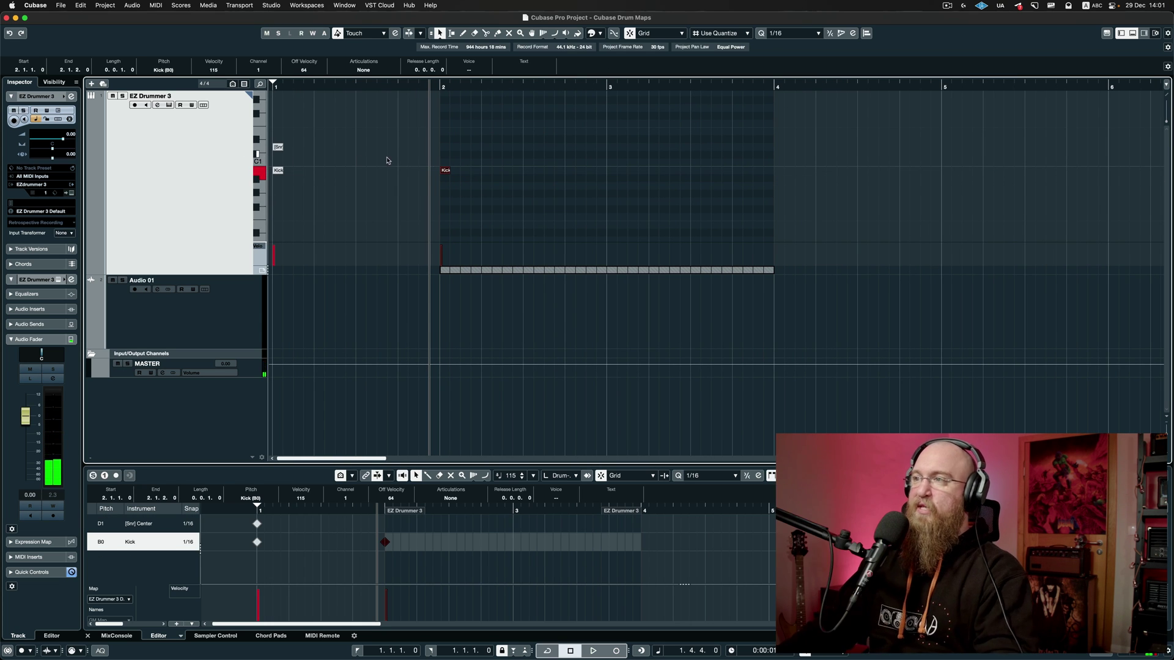
click(484, 147)
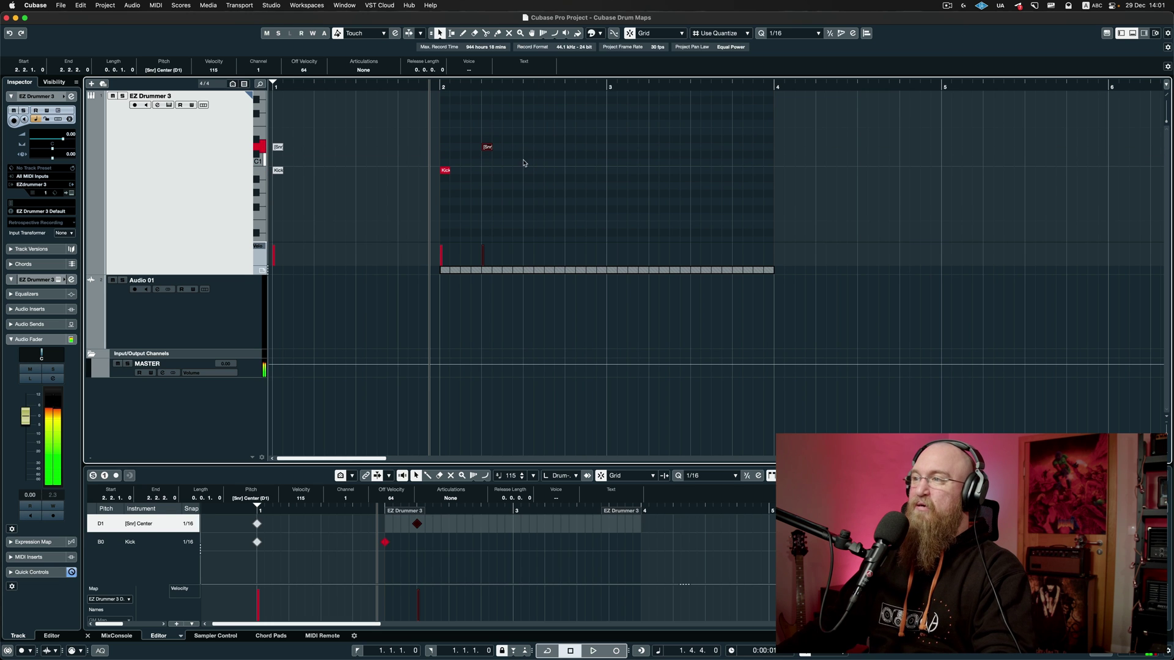
Audition the bar 2 Kick and [Snr] Center notes alternately, and close the in-place editor.
click(445, 170)
click(487, 148)
click(445, 172)
click(487, 147)
click(446, 171)
click(487, 147)
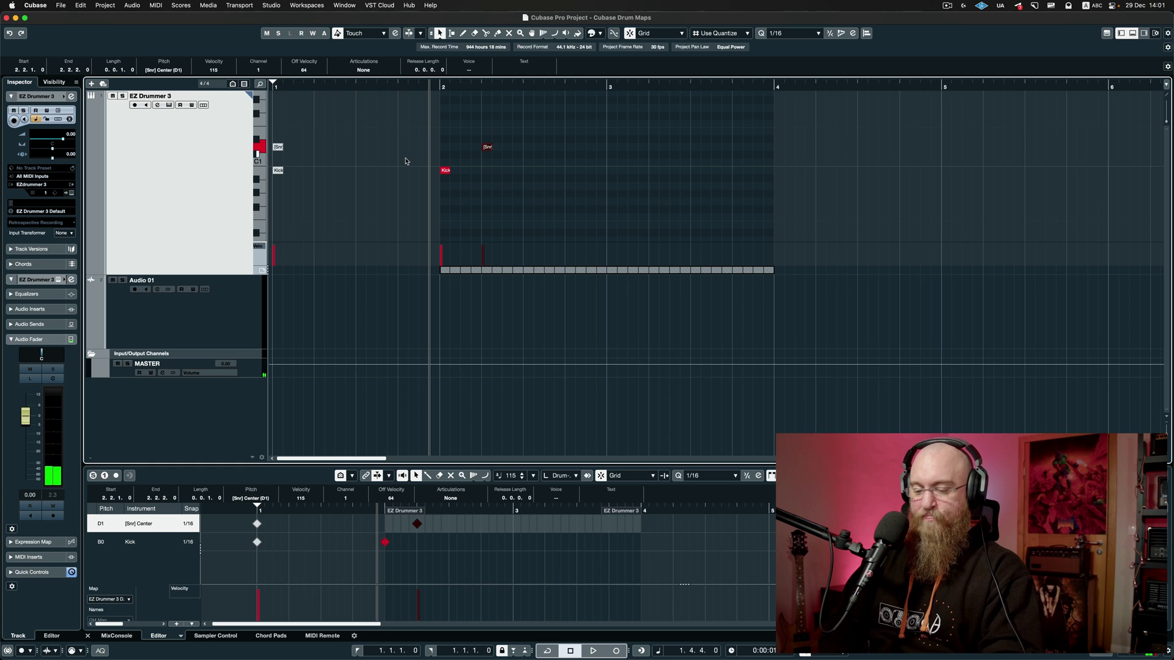
key(super+shift+i)
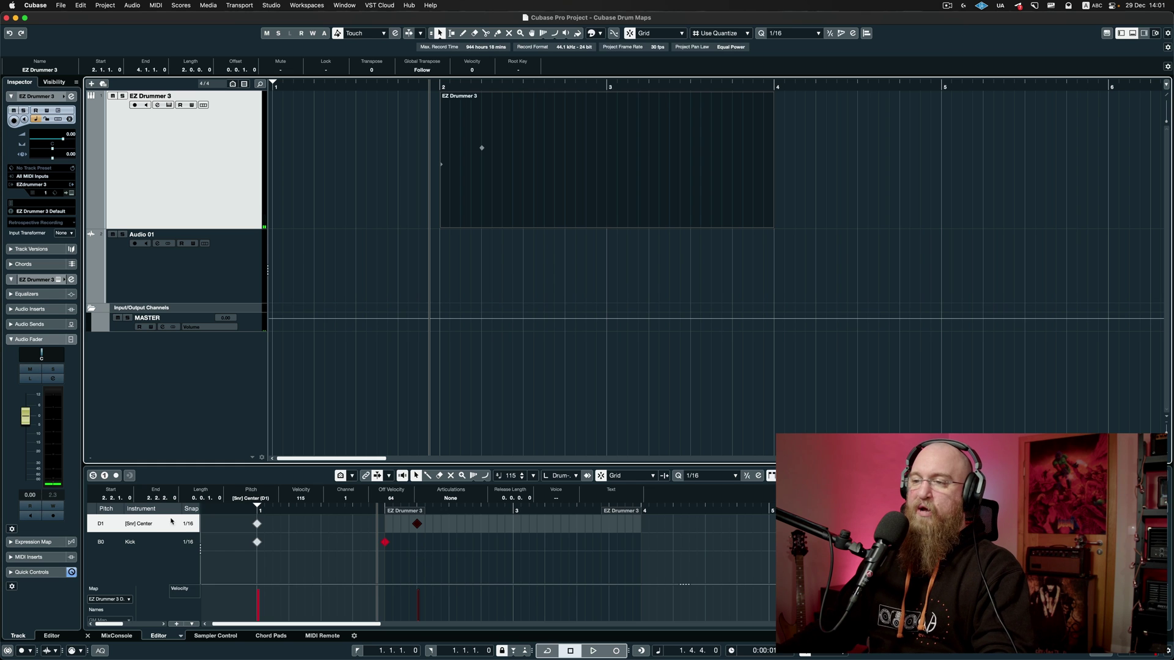
Delete the Kick and [Snr] Center notes inside the part in the drum editor.
double_click(154, 541)
drag(492, 565, 380, 516)
click(450, 542)
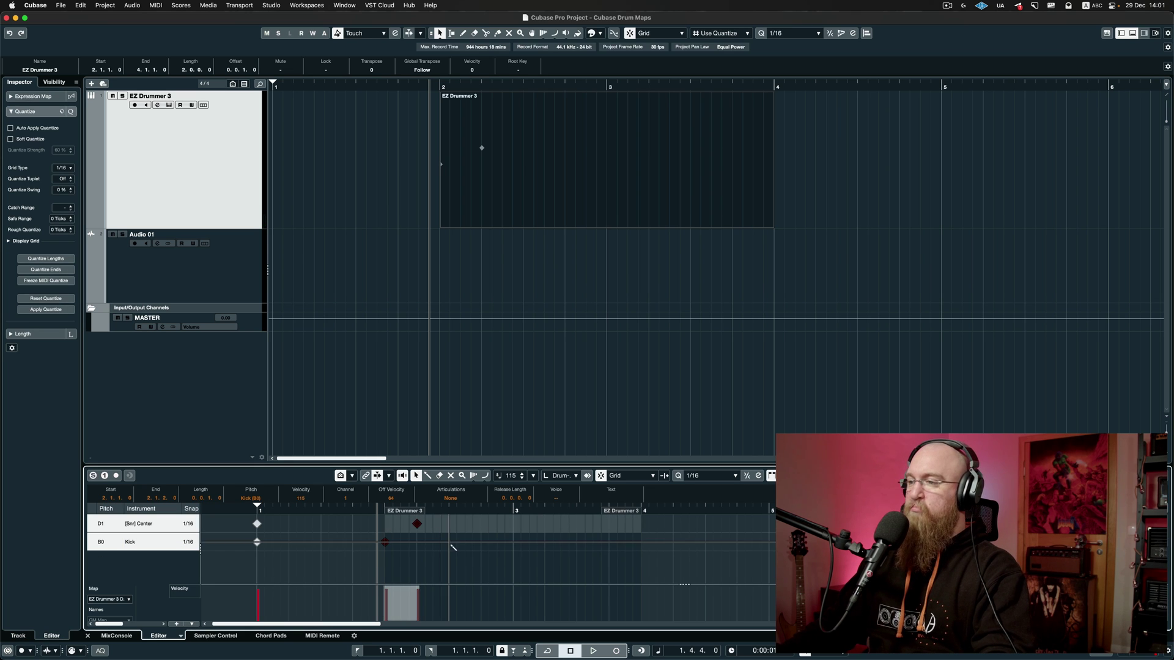
click(498, 523)
drag(542, 551, 366, 522)
key(Delete)
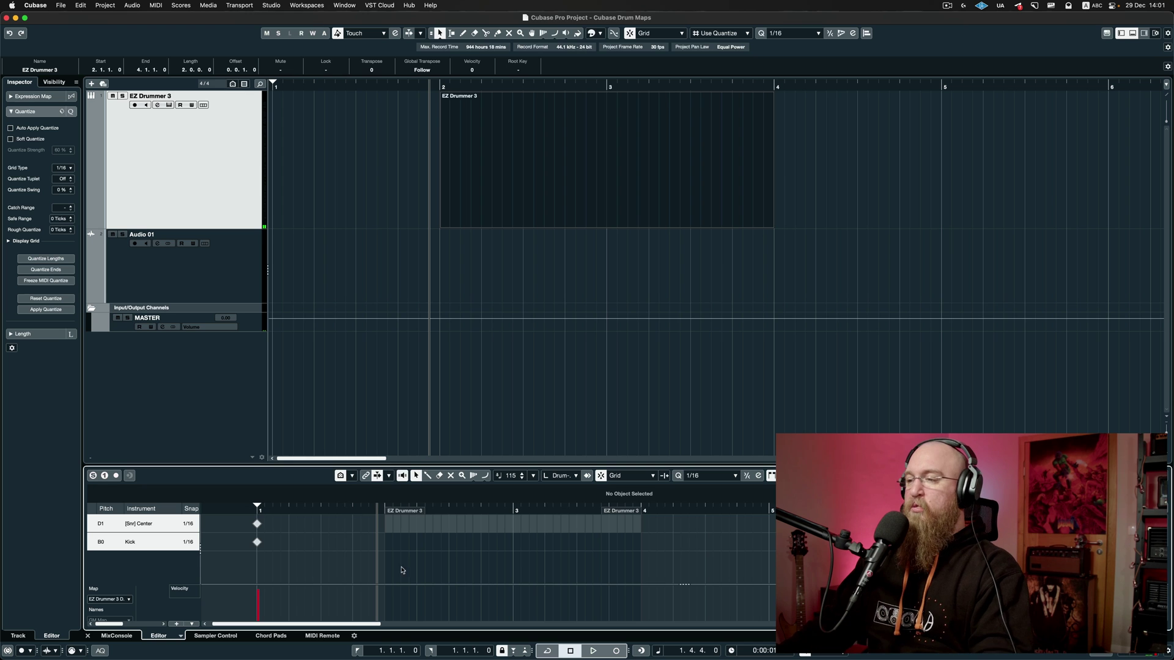
Enter alternating Kick and [Snr] Center notes on every beat of bars 2 and 3, starting with Kick at 2.1.1.
click(385, 542)
click(416, 524)
click(449, 543)
click(481, 524)
click(513, 542)
click(545, 524)
click(577, 542)
click(608, 524)
Deactivate Pitch Visibility to list all drum sounds and enlarge the drum editor.
click(341, 478)
click(341, 478)
click(342, 478)
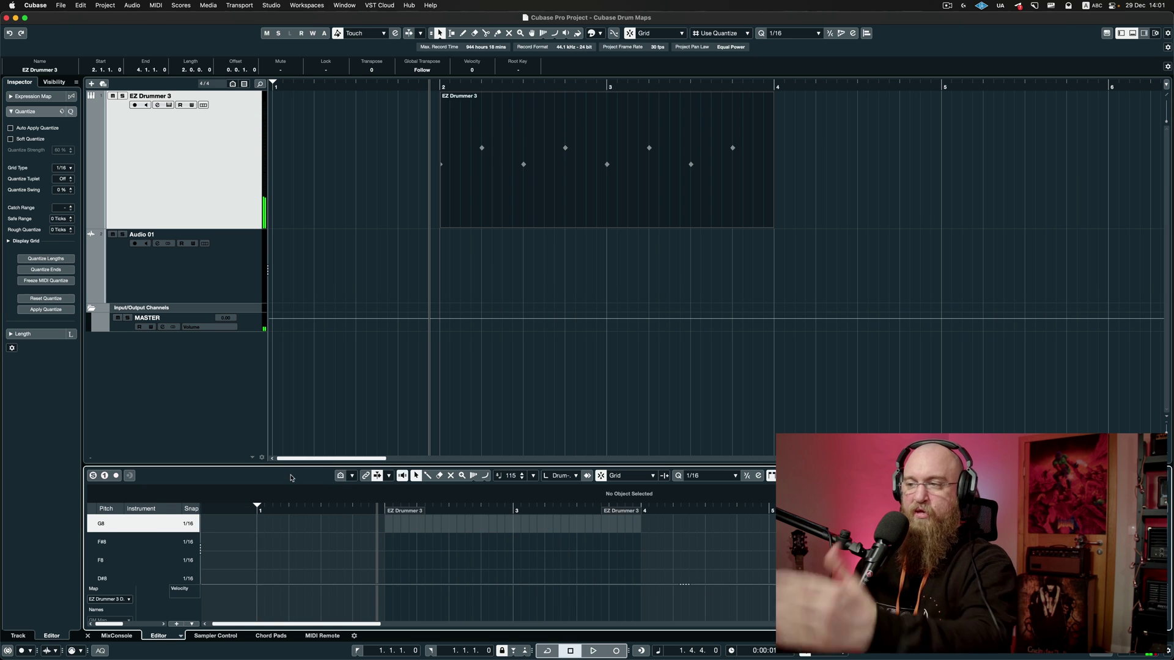
drag(289, 460, 317, 109)
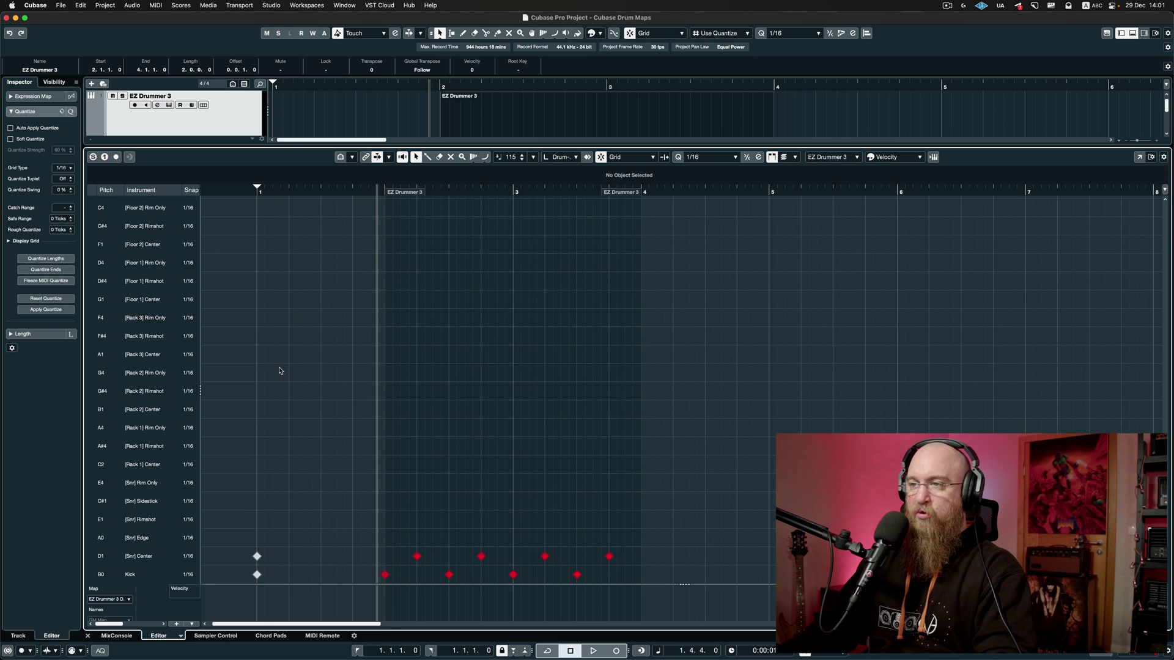
Add an [HH] Open Edge 2 note at 1.1.1 and reactivate Pitch Visibility to list only sounds with notes.
scroll(274, 398, up, 5)
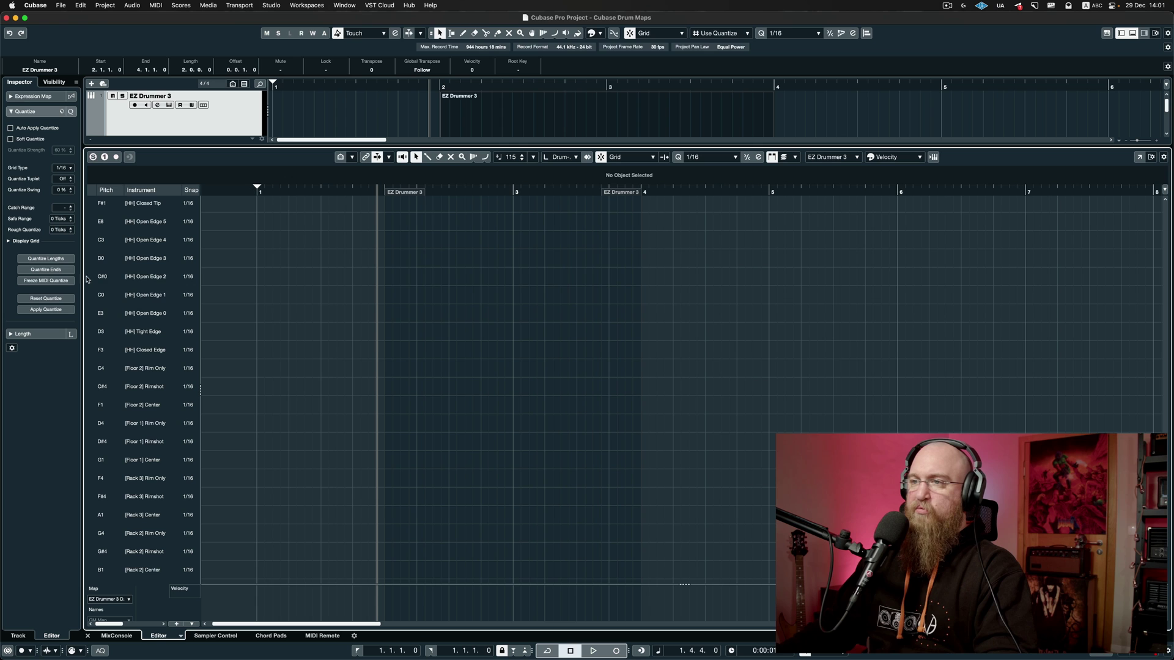
click(88, 278)
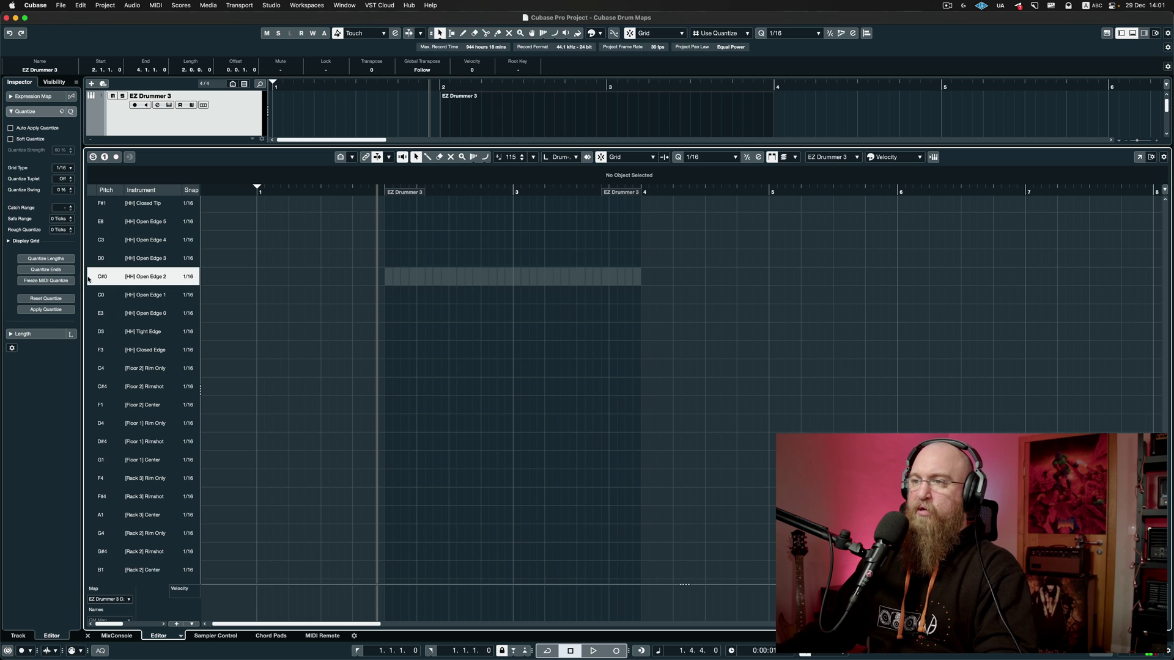
click(257, 278)
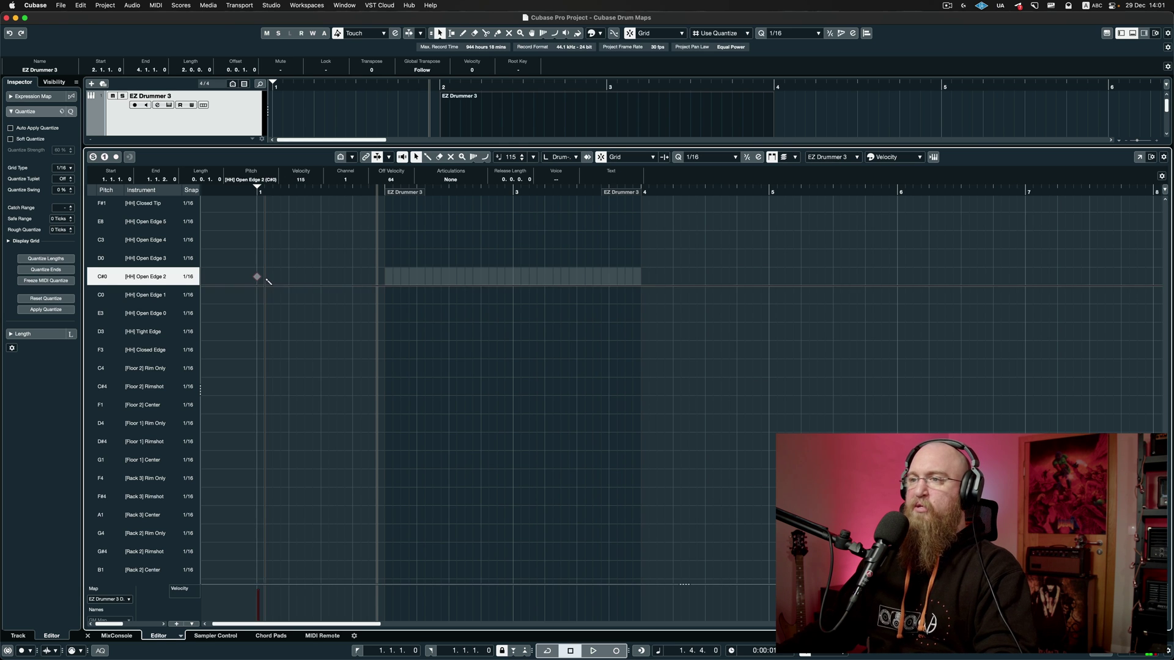
drag(231, 244, 283, 302)
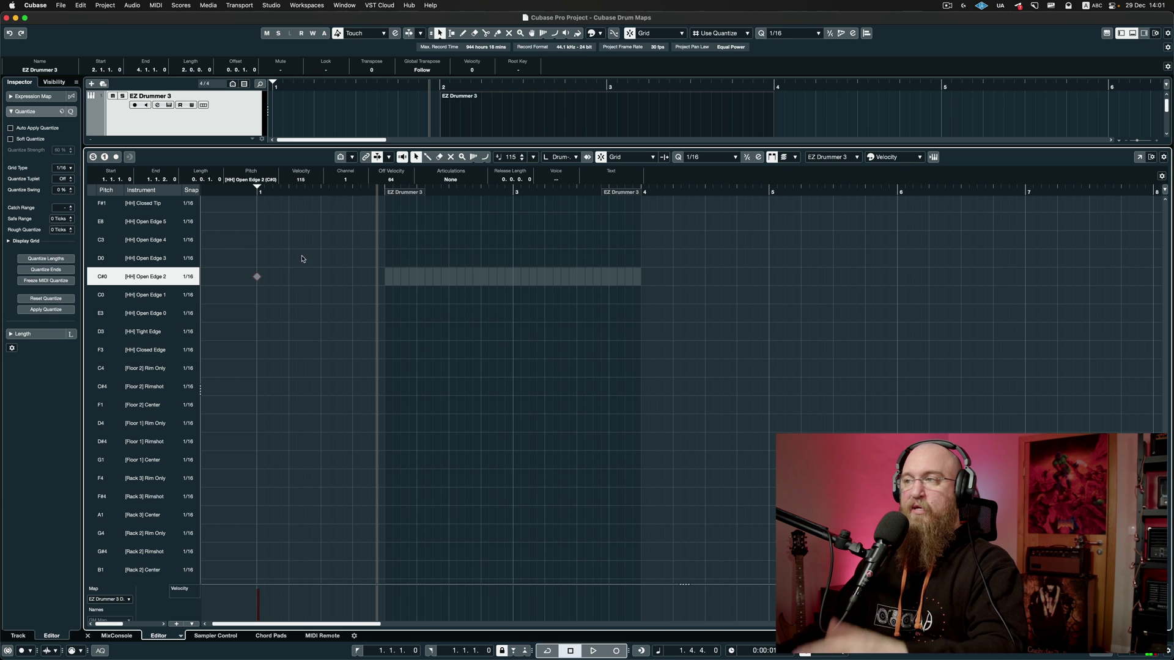
click(340, 157)
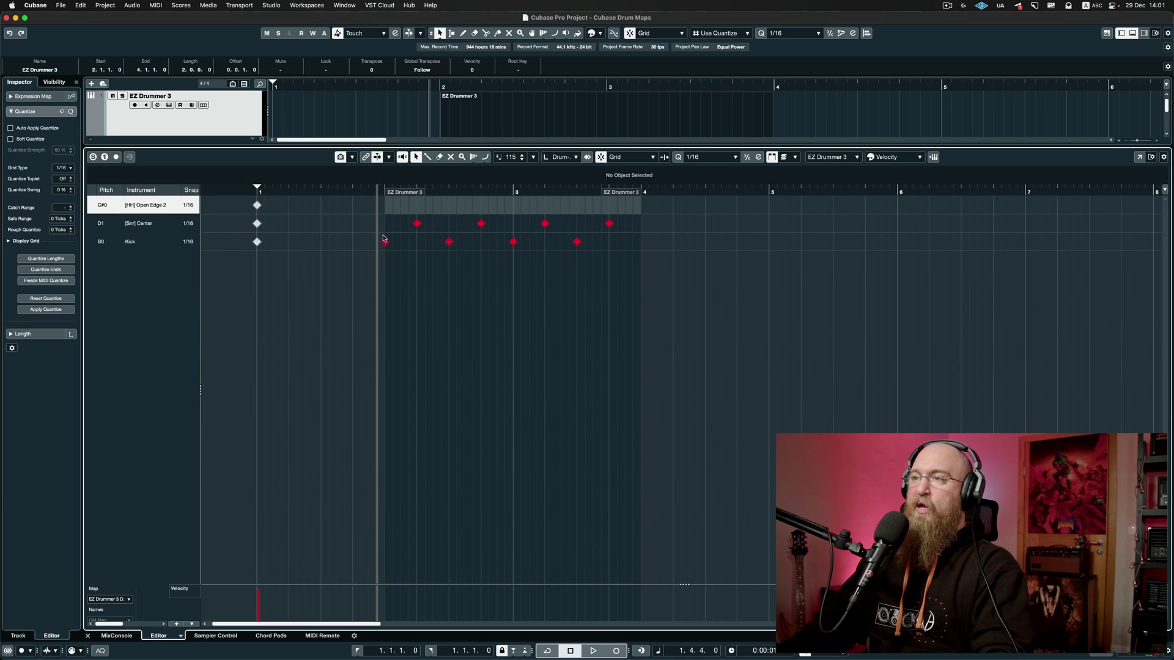
Set quantize to 1/8, fill [HH] Open Edge 2 with eighth notes from 2.1.1 to 3.4.1, and play the beat.
double_click(389, 208)
key(8)
key(super+d)
key(super+d)
key(super+d)
key(super+d)
key(super+d)
key(super+d)
key(super+d)
key(super+d)
key(super+d)
key(super+d)
key(super+d)
key(super+d)
key(super+d)
key(super+d)
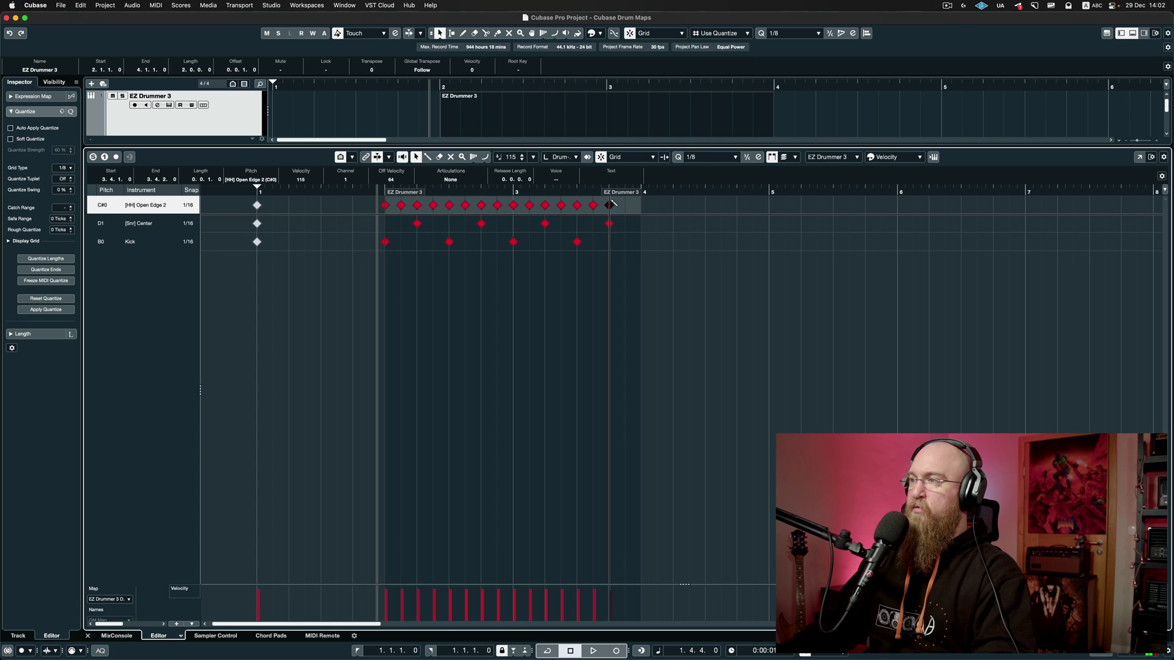
key(space)
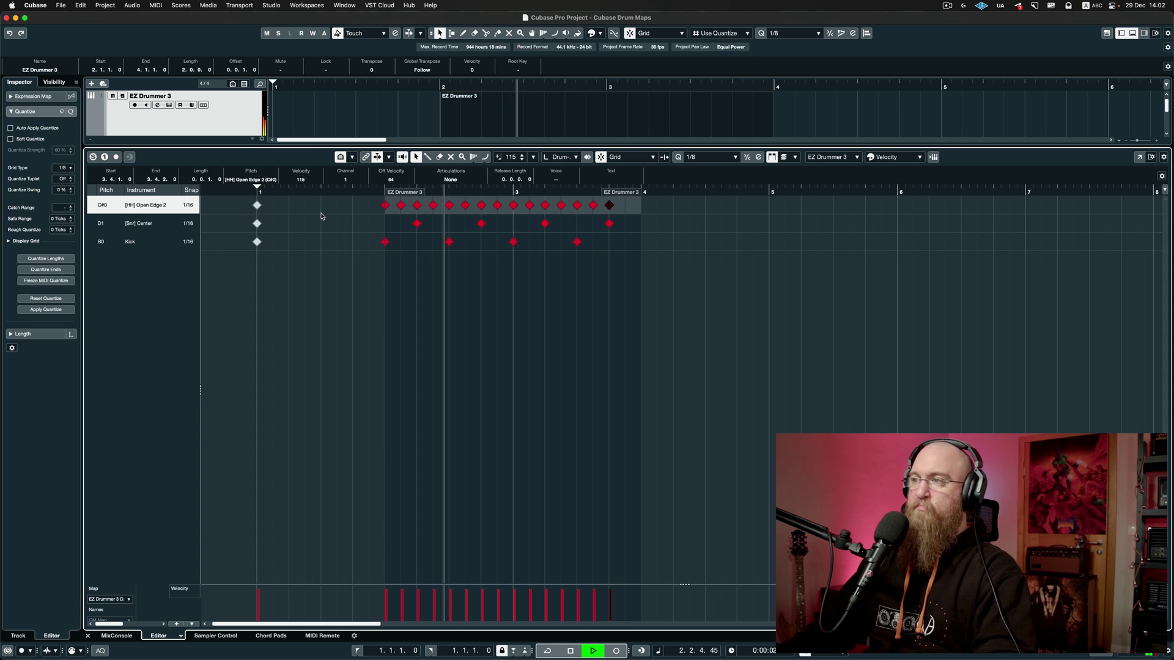
key(space)
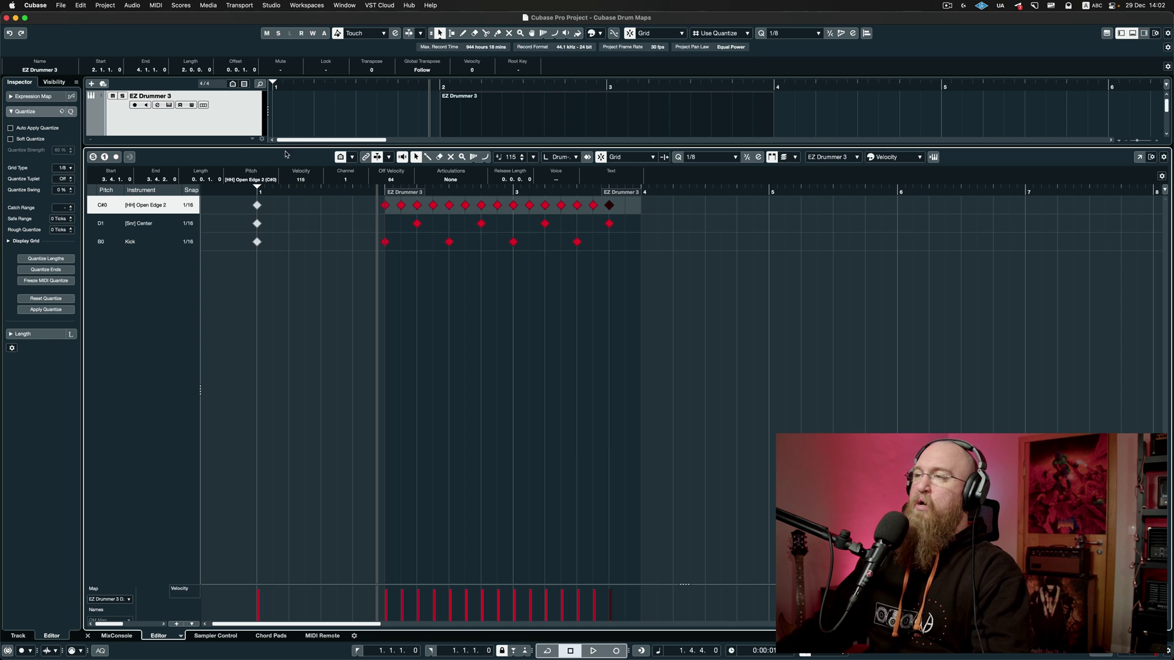
With all drum sounds listed, add [Crash 1] Open and [Crash 3] Open notes at bar 1, and reactivate Pitch Visibility.
click(344, 159)
scroll(255, 312, down, 10)
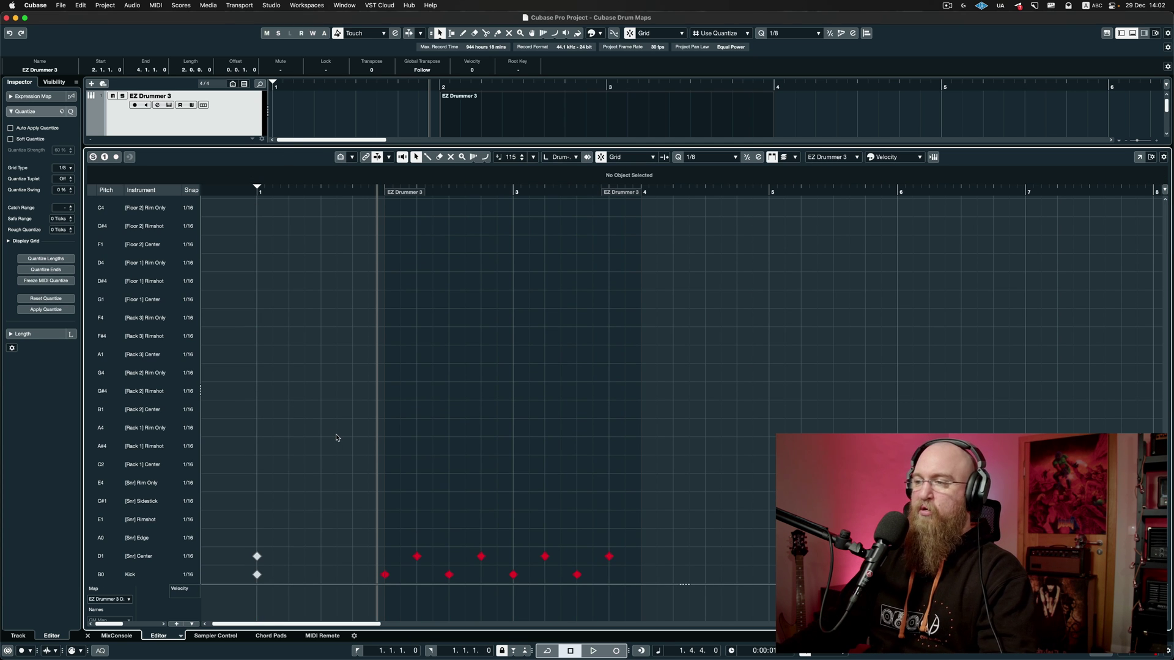
scroll(342, 420, up, 10)
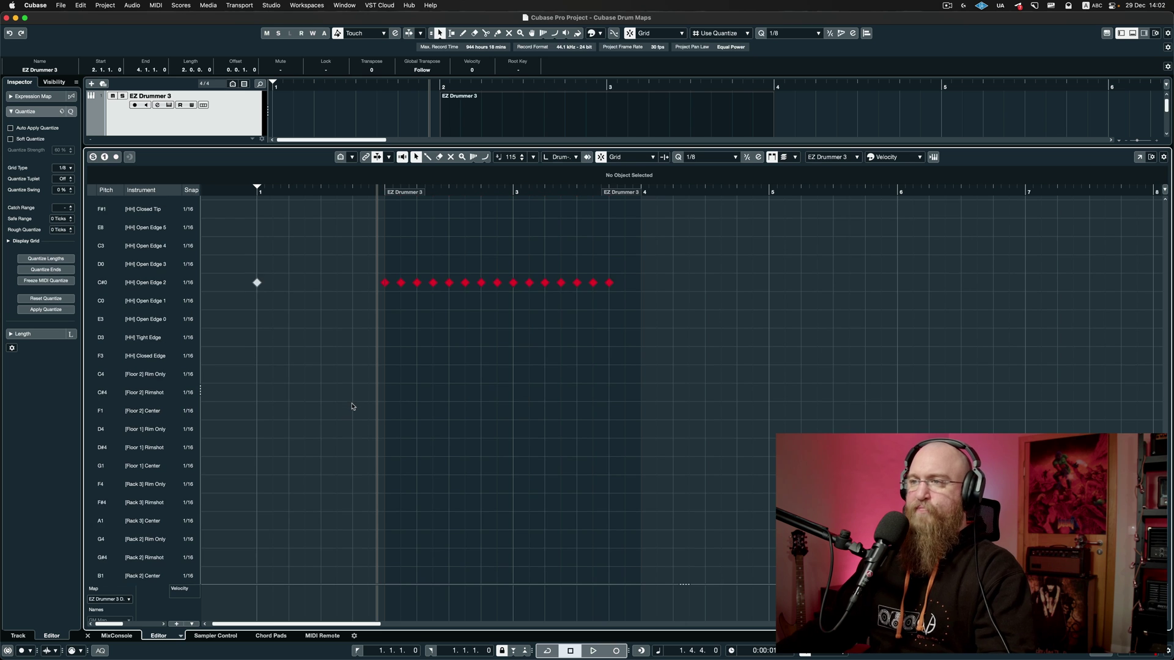
scroll(352, 407, up, 2)
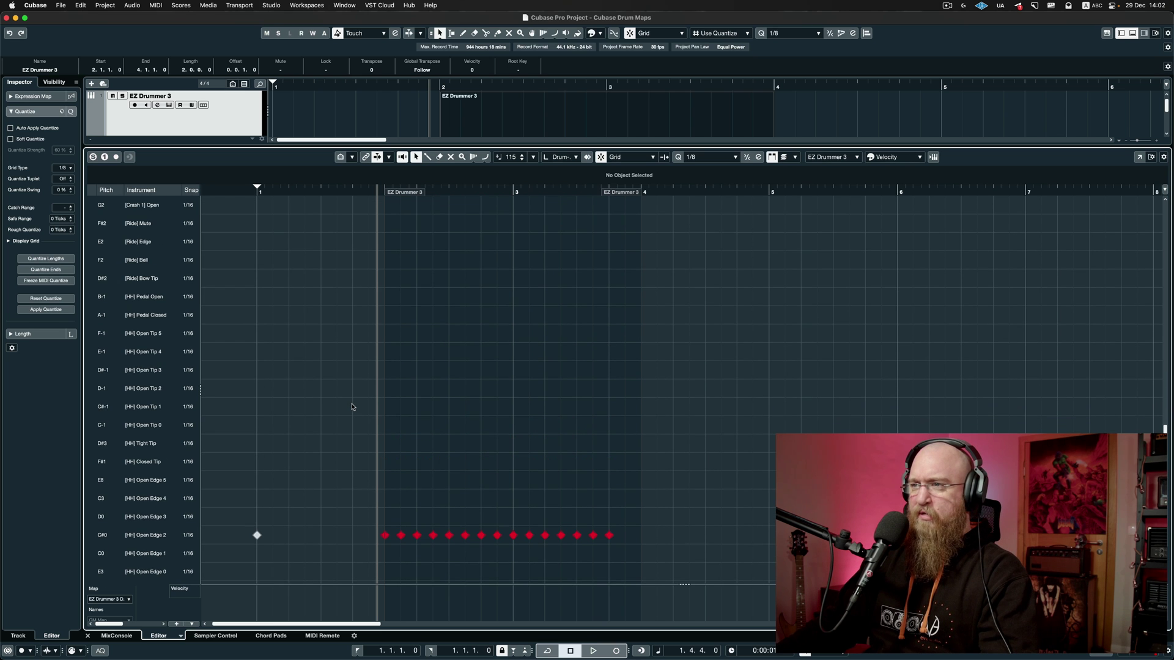
scroll(355, 405, down, 10)
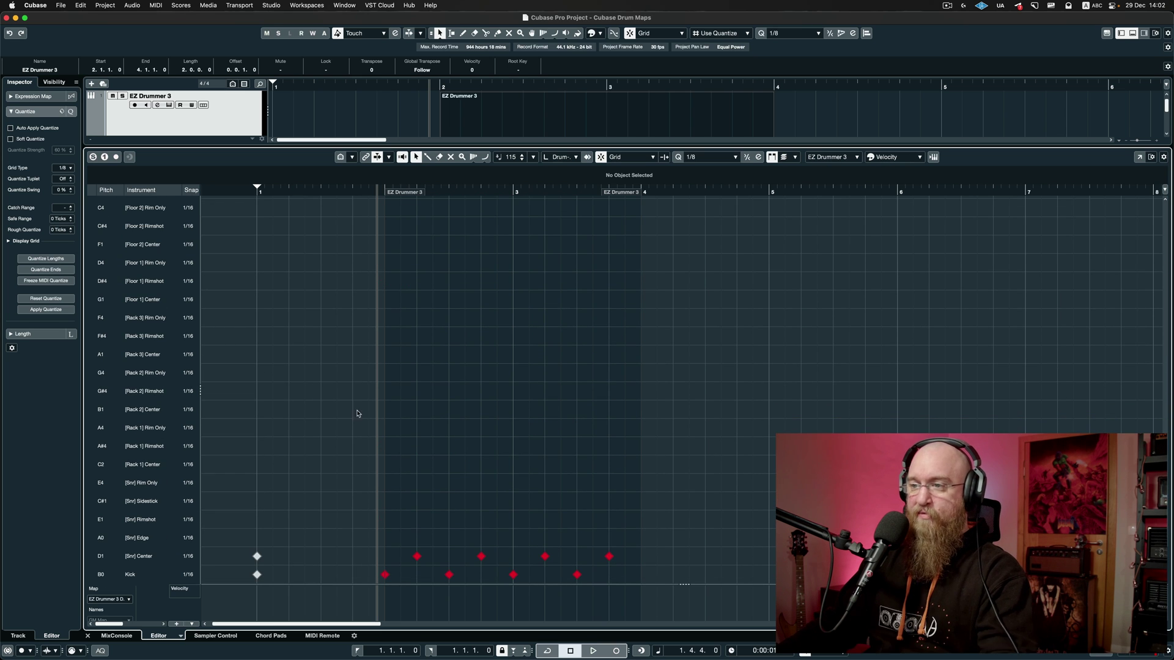
scroll(385, 442, up, 2)
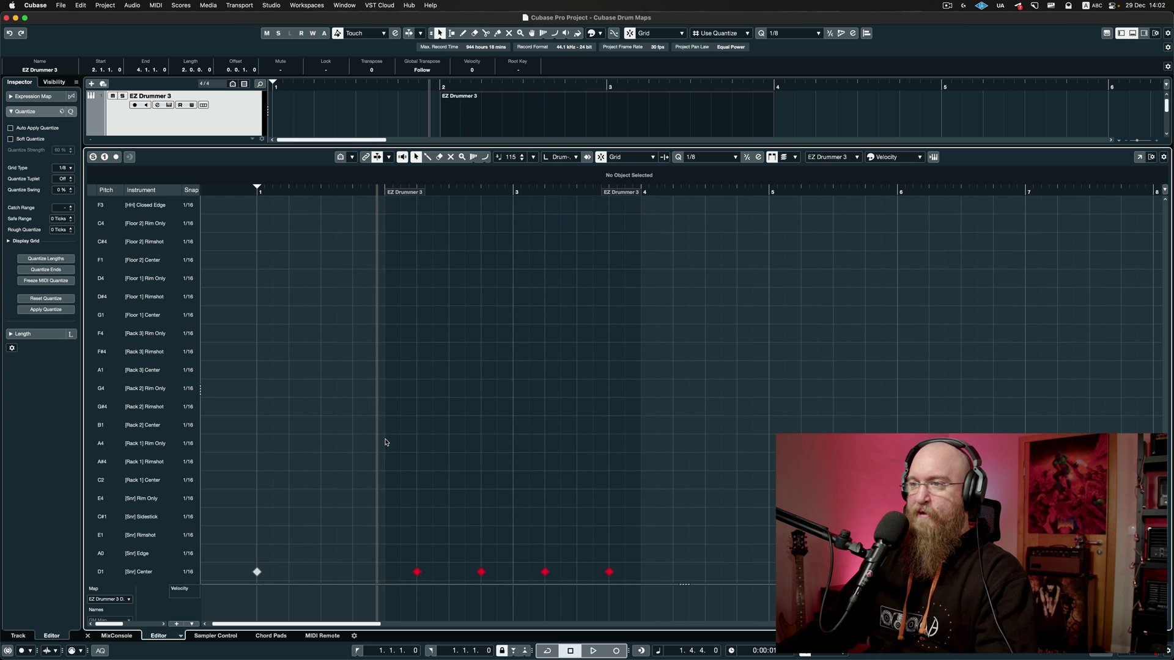
scroll(386, 443, up, 1)
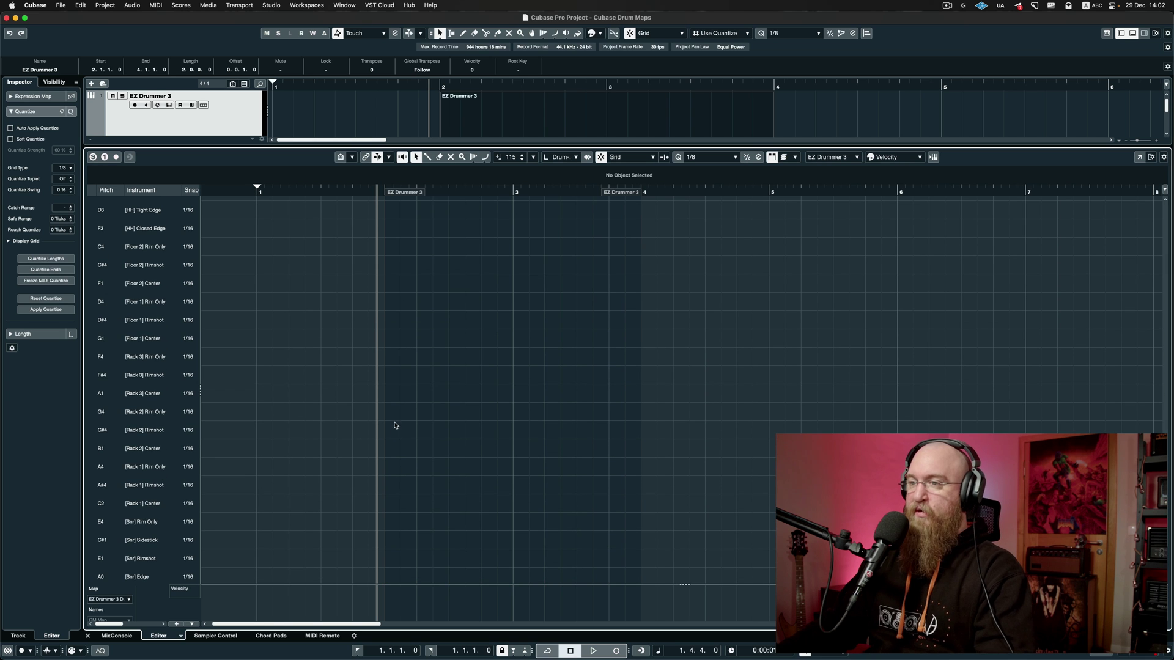
scroll(395, 424, up, 10)
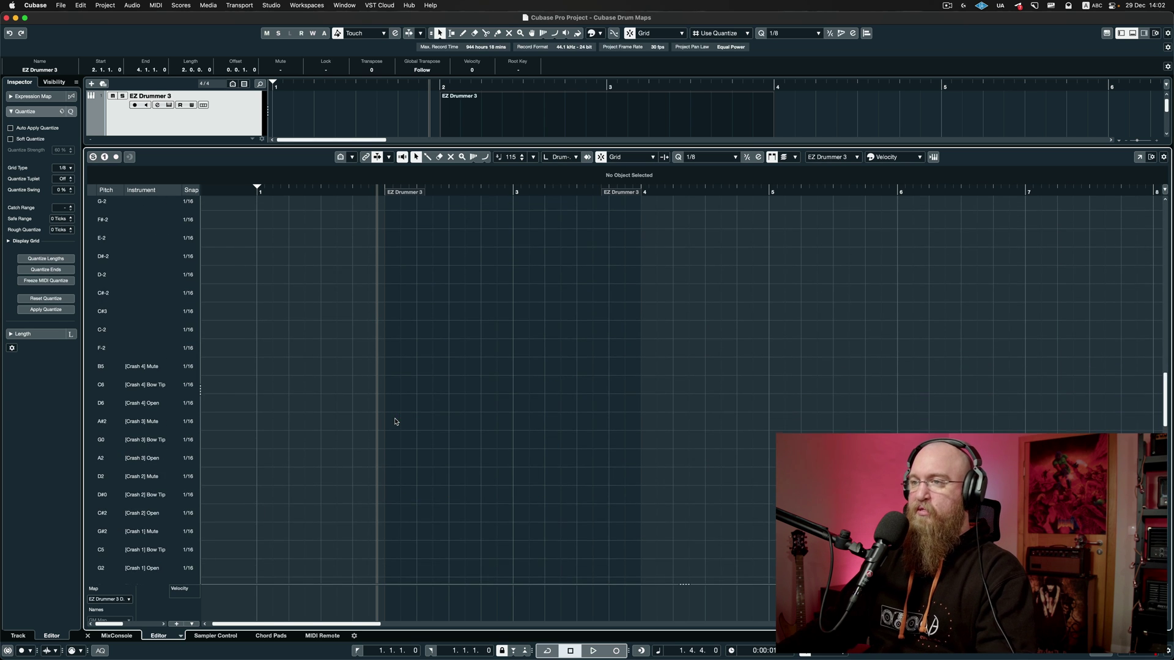
scroll(395, 422, down, 4)
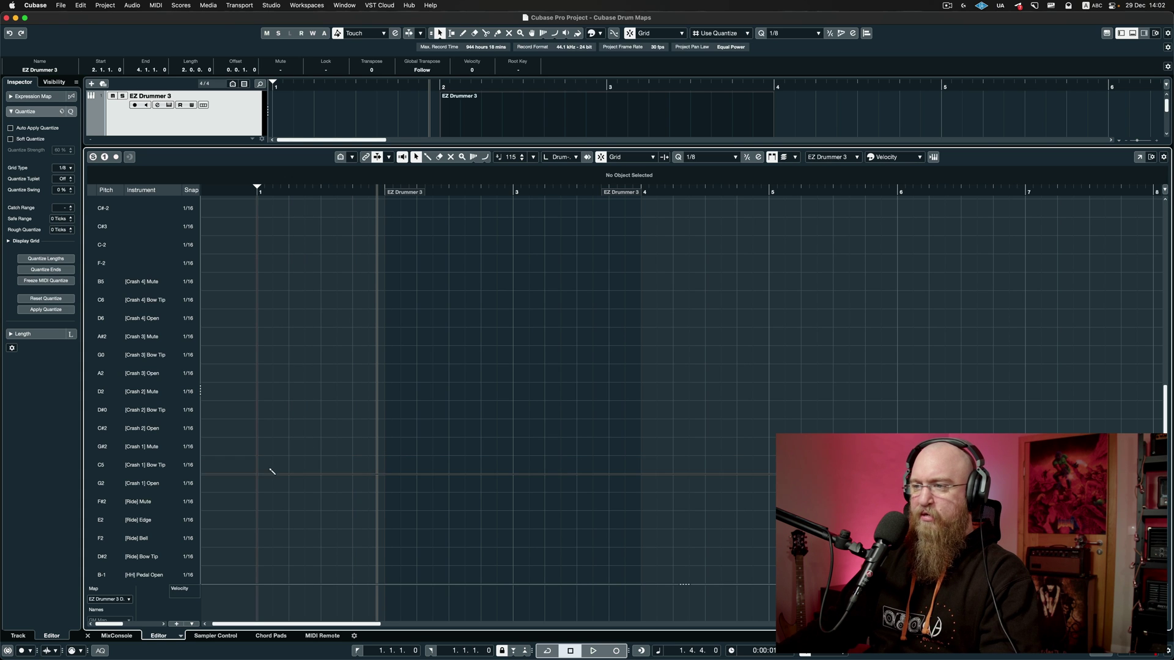
click(257, 483)
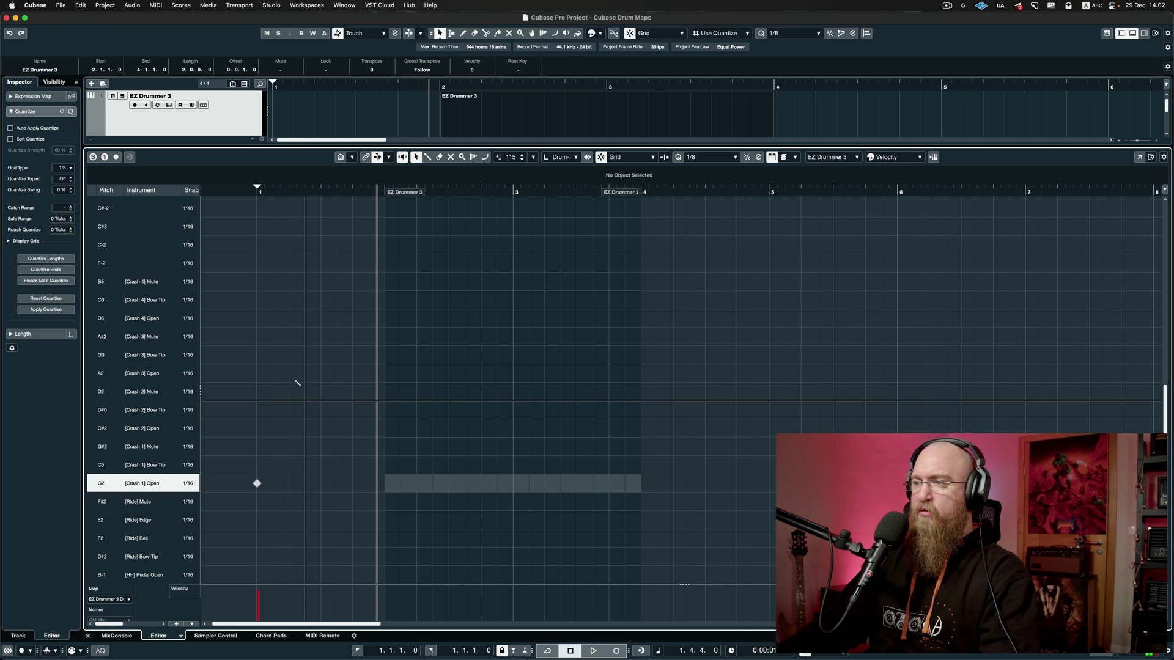
click(258, 374)
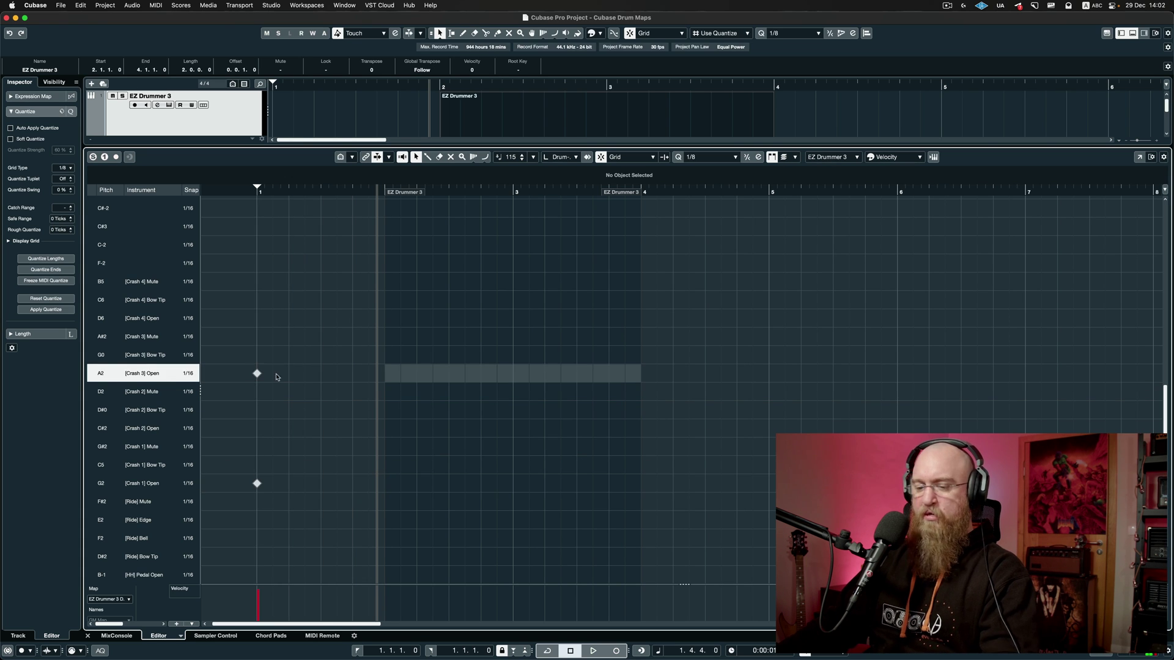
click(341, 156)
Remove the first two hi-hat notes in bar 2 and place [Crash 1] Open and [Crash 3] Open at 2.1.1.
click(385, 242)
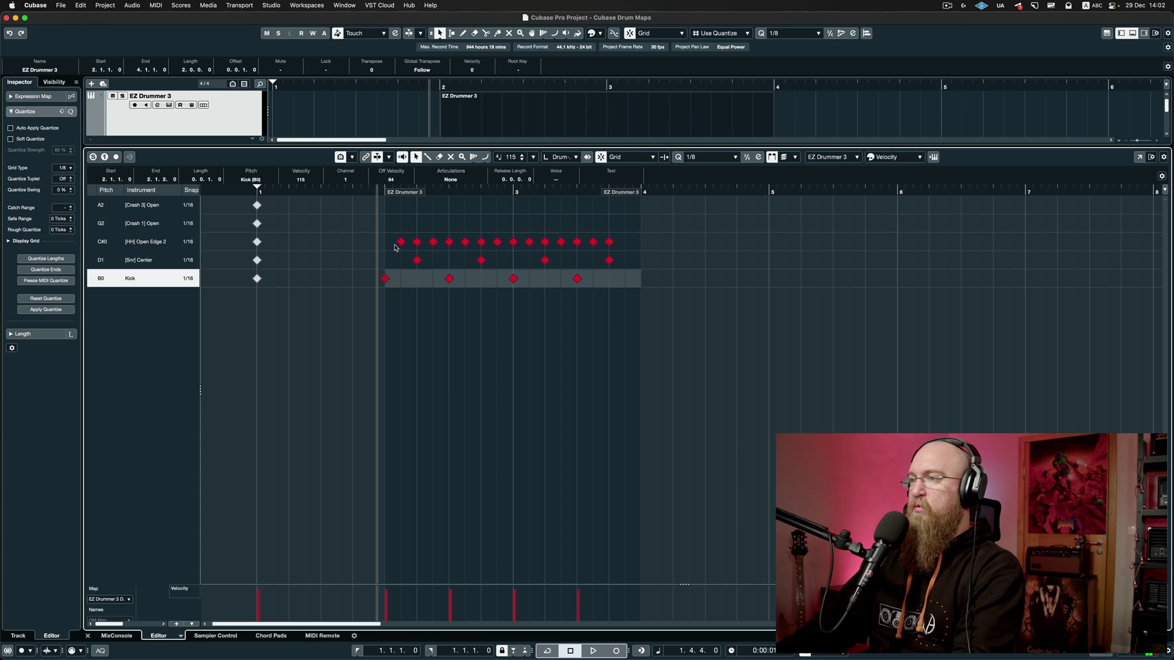
click(401, 242)
click(385, 223)
click(385, 205)
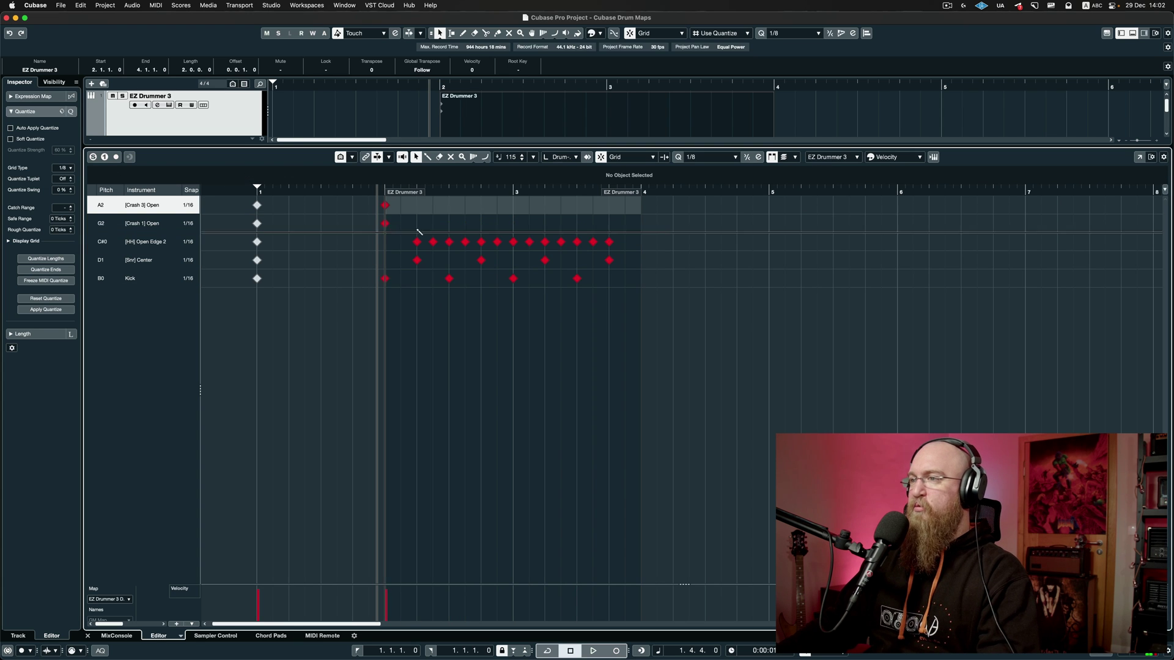
Replace the hi-hats at 2.4.3 and 3.1.1 with [Crash 1] Open and [Crash 3] Open respectively, and play the beat.
click(497, 242)
click(497, 223)
click(512, 205)
click(513, 242)
key(space)
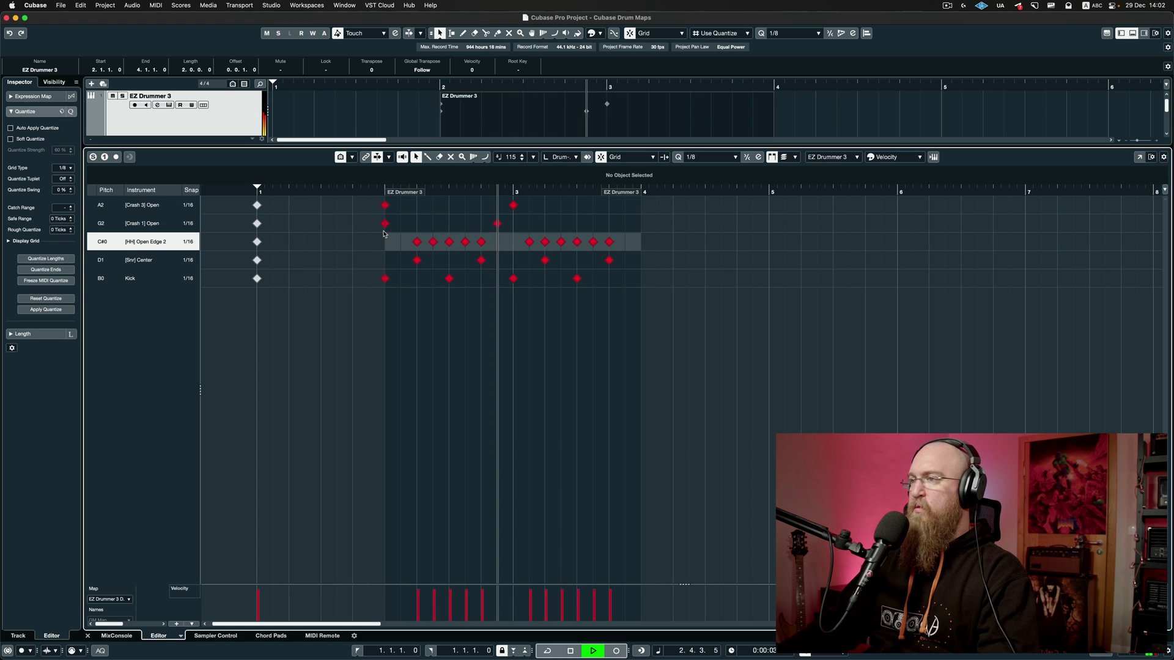
key(space)
Add a Kick under the 2.4.3 crash, restore the [HH] Open Edge 2 note at 2.1.3, and play the beat.
click(497, 278)
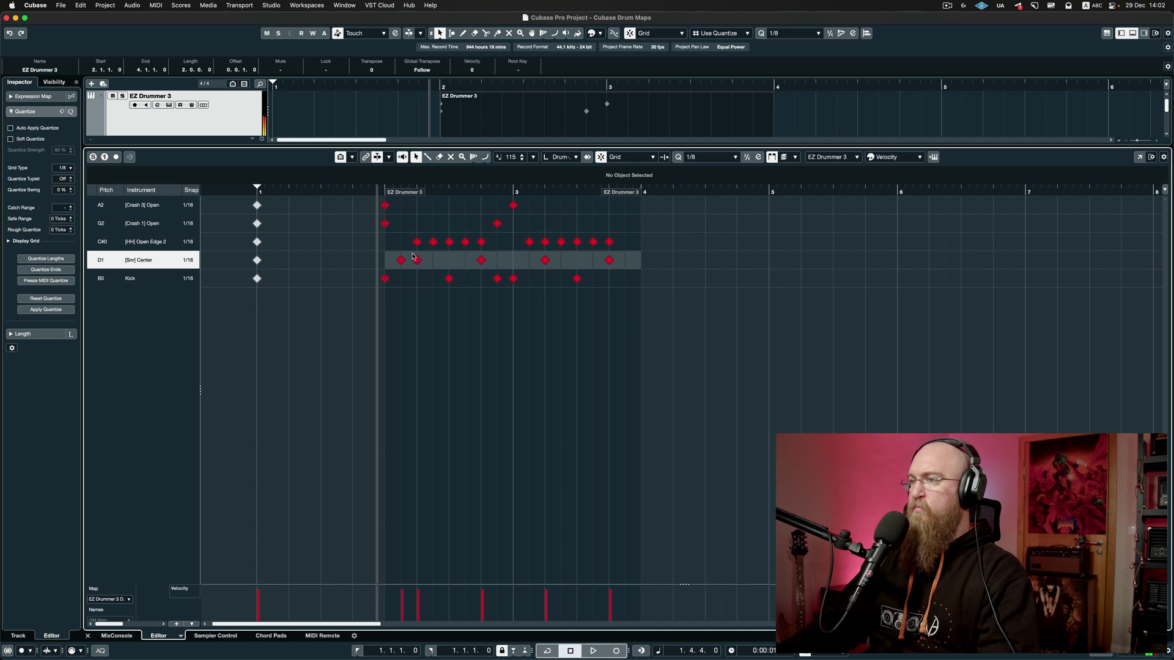
click(401, 241)
key(space)
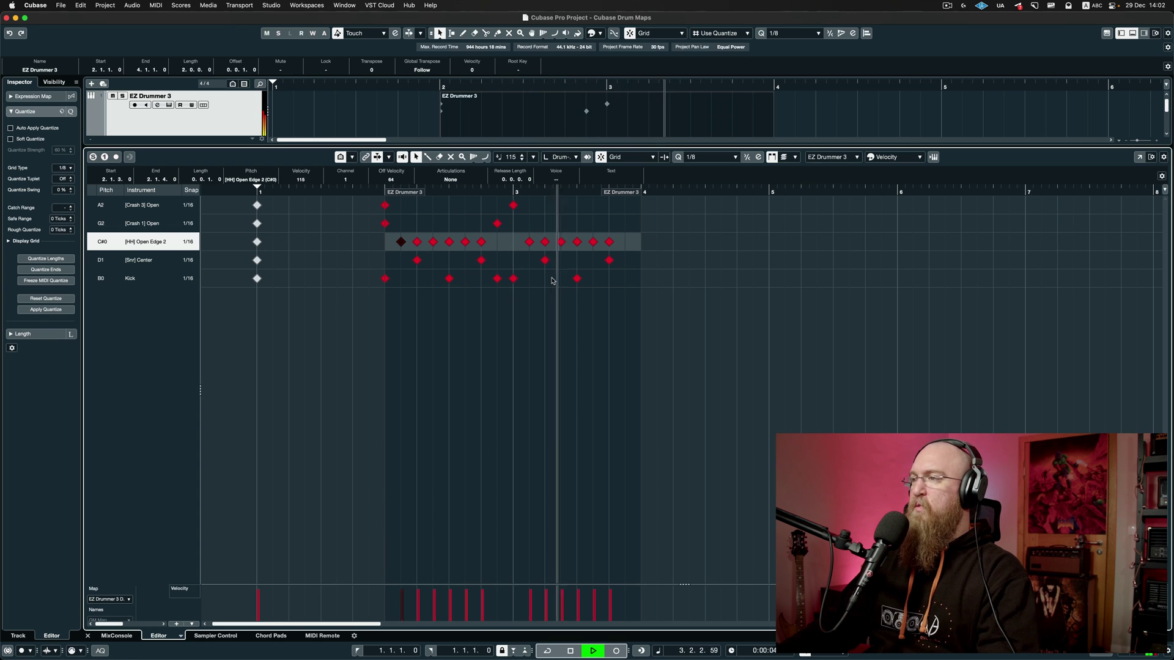
Move the hi-hat note at 3.4.1 up to the [Crash 3] Open lane and play the beat.
key(space)
click(621, 247)
click(620, 247)
key(Up)
key(Up)
key(space)
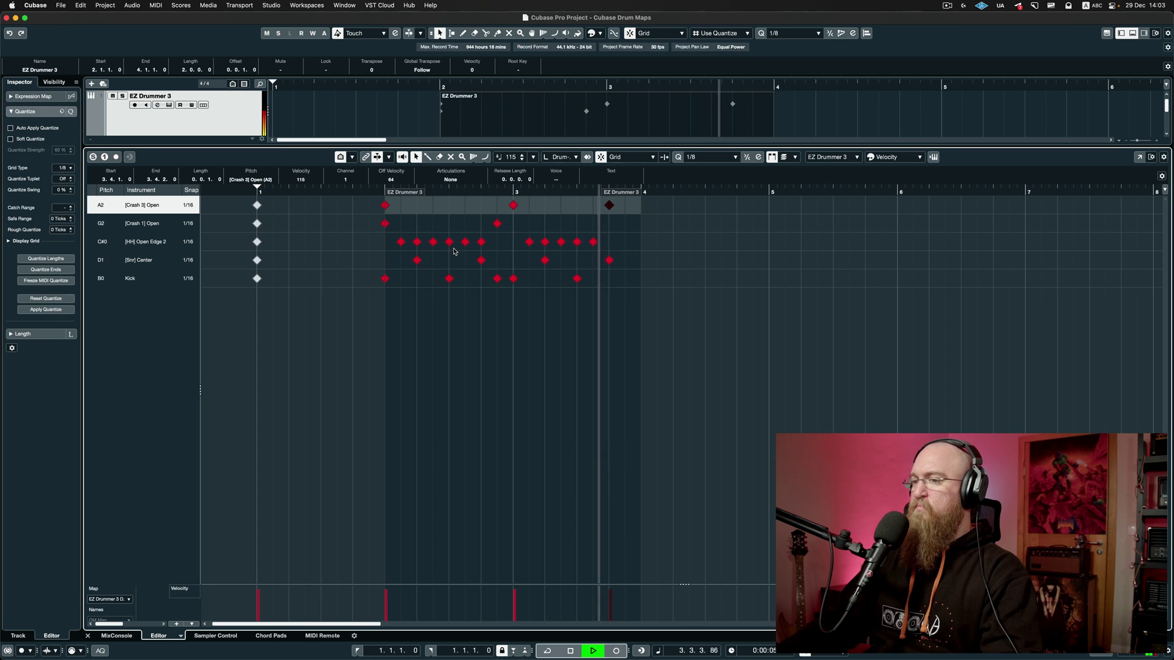
key(space)
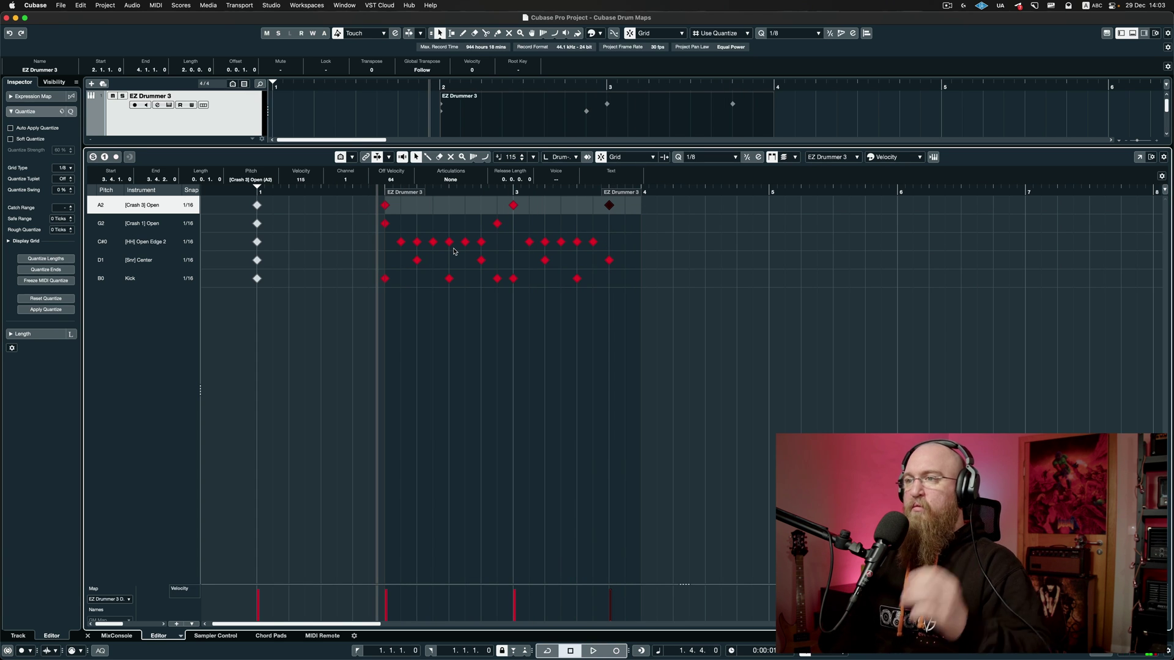
Turn Pitch Visibility off to view the full drum sound list, and turn it back on.
click(338, 157)
scroll(327, 245, down, 10)
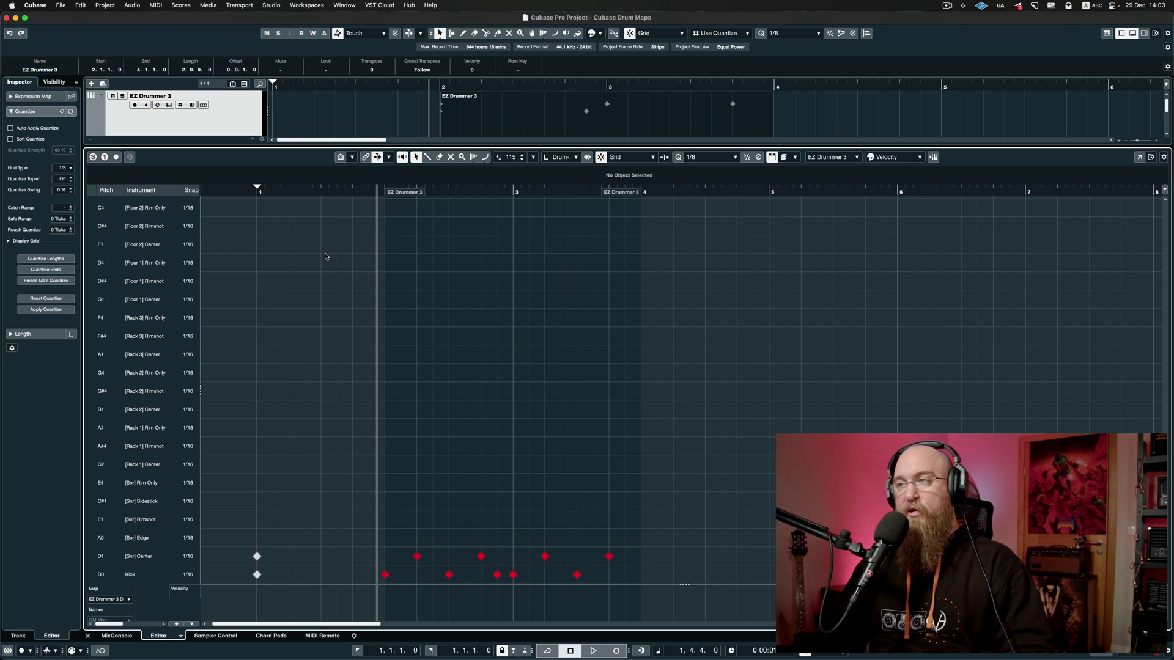
click(340, 157)
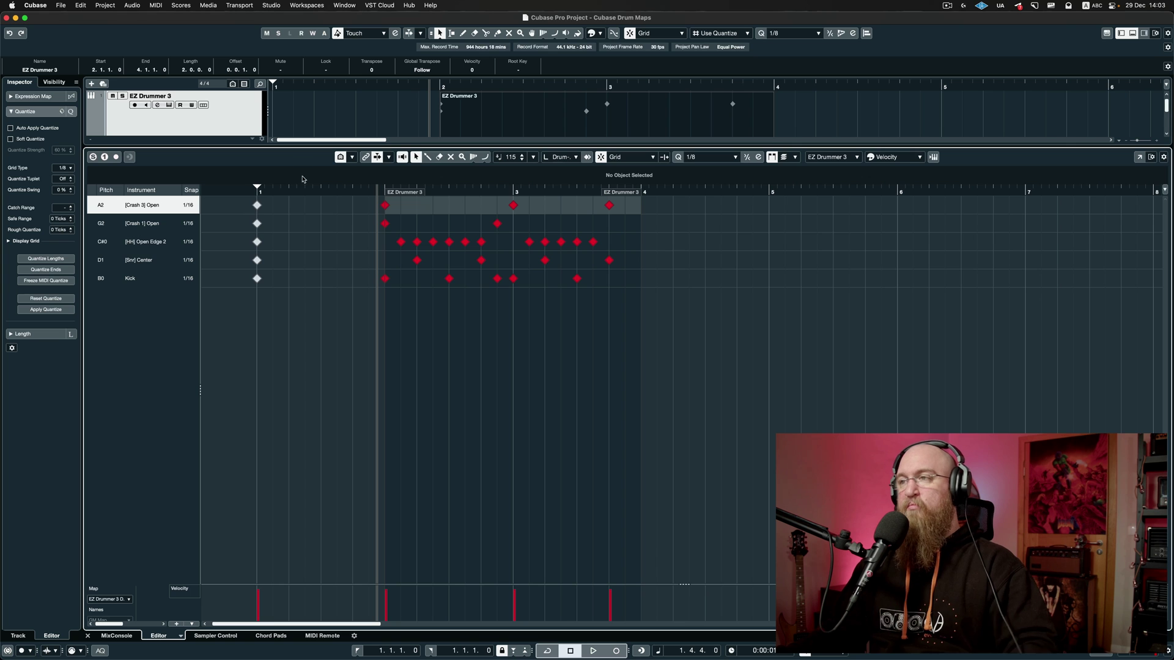
Resize the drum editor so the complete EZ Drummer 3 part is visible above it and all five drum lanes still fit.
drag(305, 146, 346, 371)
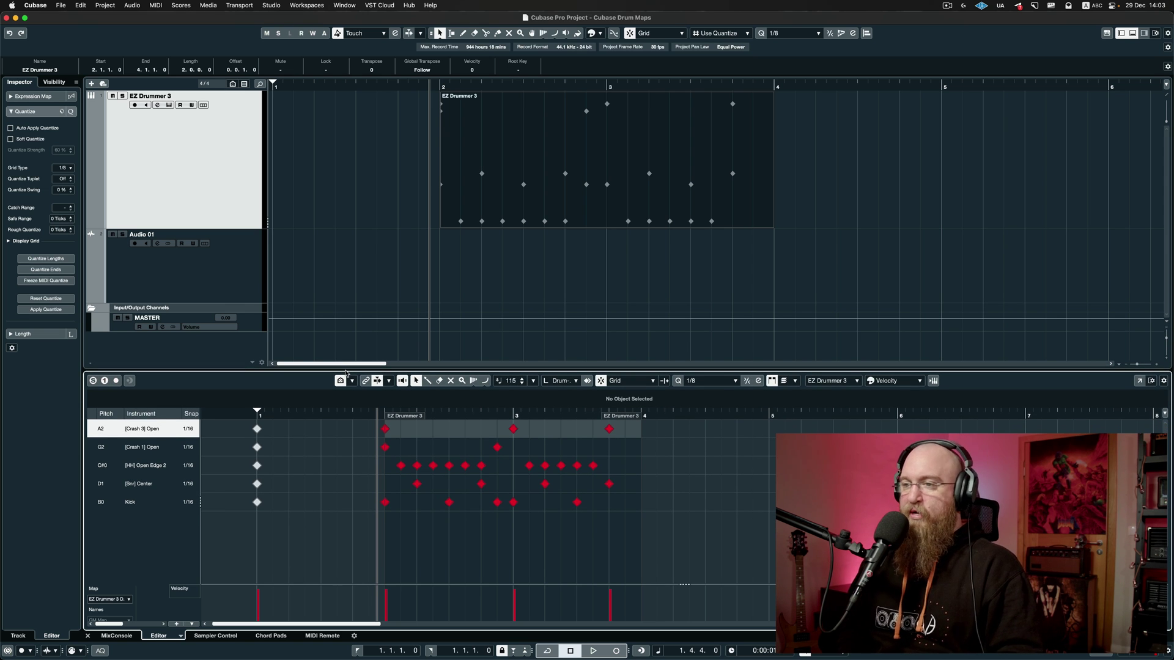
click(346, 369)
drag(345, 369, 345, 251)
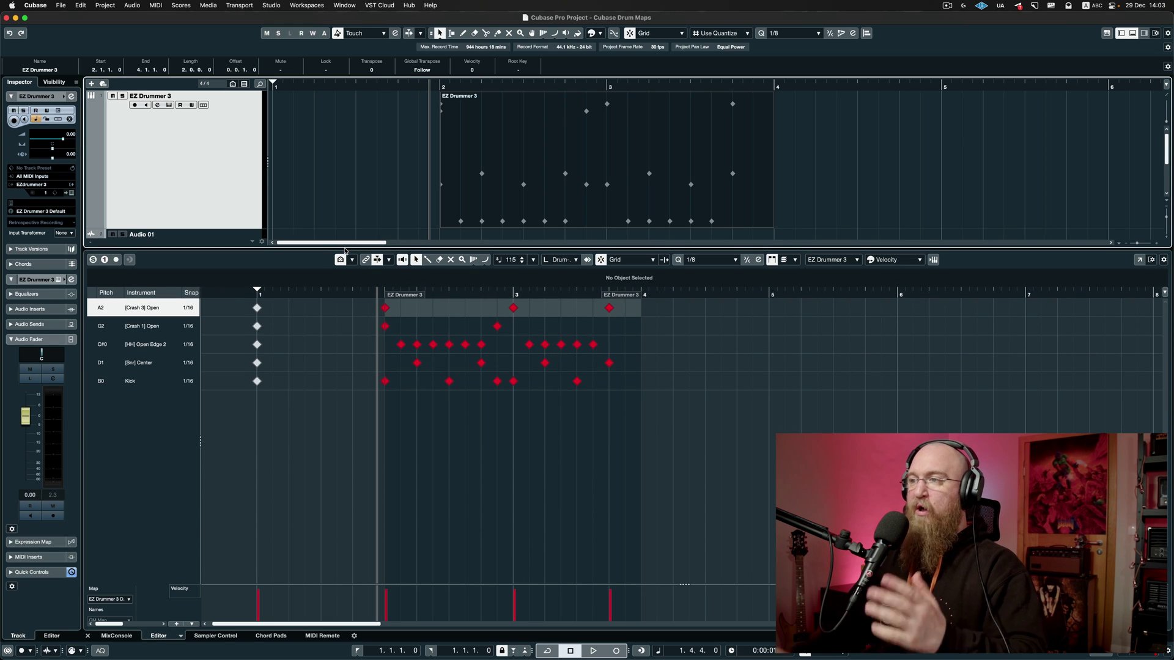